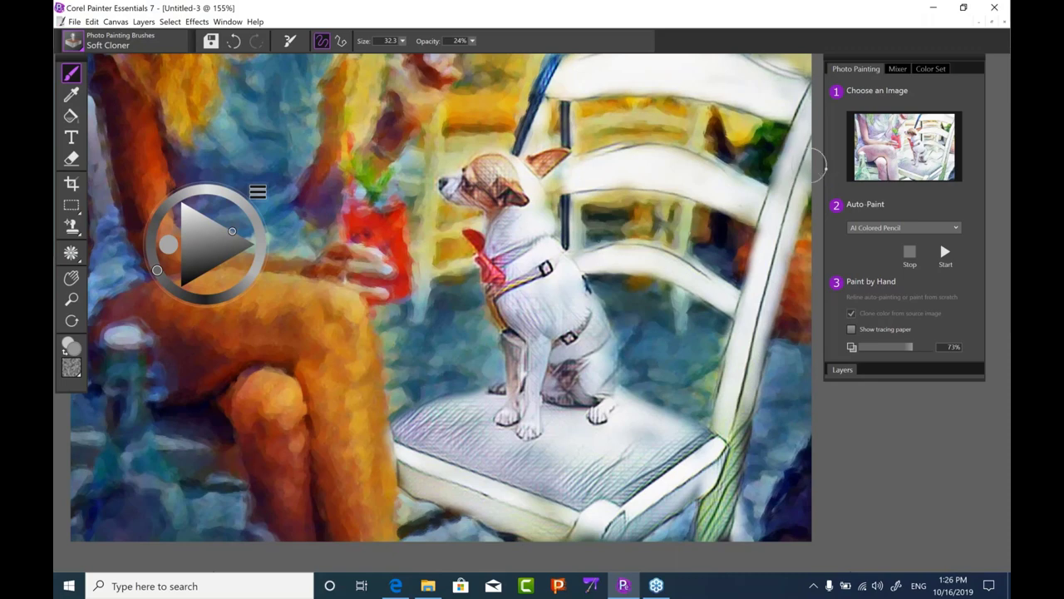
# - Brush source detail back into the chair, green garnish, red drink, dog and seat with the Soft Cloner at 24% opacity
pyautogui.moveTo(756, 311)
pyautogui.mouseDown()
pyautogui.moveTo(761, 374)
pyautogui.moveTo(735, 481)
pyautogui.moveTo(712, 473)
pyautogui.moveTo(675, 514)
pyautogui.moveTo(582, 536)
pyautogui.moveTo(505, 527)
pyautogui.moveTo(545, 515)
pyautogui.moveTo(518, 486)
pyautogui.mouseUp()
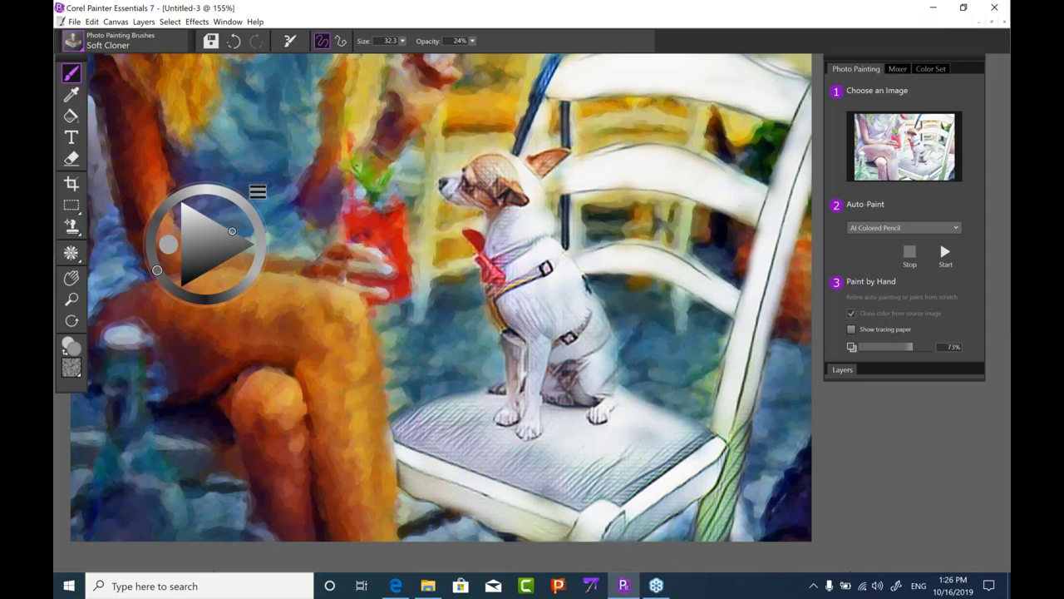
pyautogui.moveTo(353, 166)
pyautogui.mouseDown()
pyautogui.moveTo(373, 183)
pyautogui.moveTo(371, 202)
pyautogui.moveTo(348, 178)
pyautogui.mouseUp()
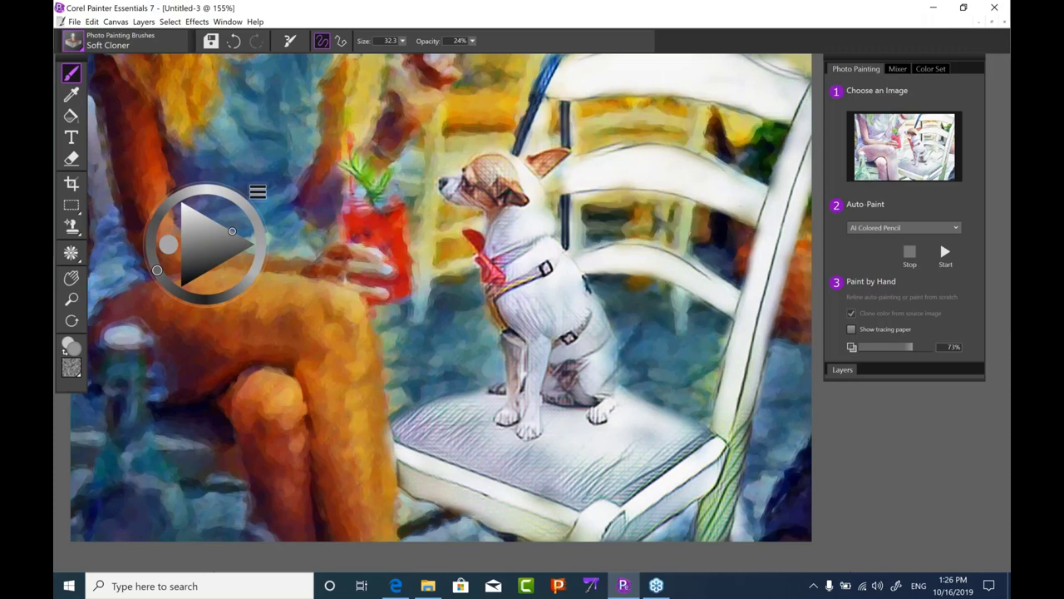
pyautogui.moveTo(390, 217)
pyautogui.mouseDown()
pyautogui.moveTo(366, 218)
pyautogui.moveTo(404, 241)
pyautogui.moveTo(404, 227)
pyautogui.moveTo(408, 287)
pyautogui.moveTo(399, 241)
pyautogui.mouseUp()
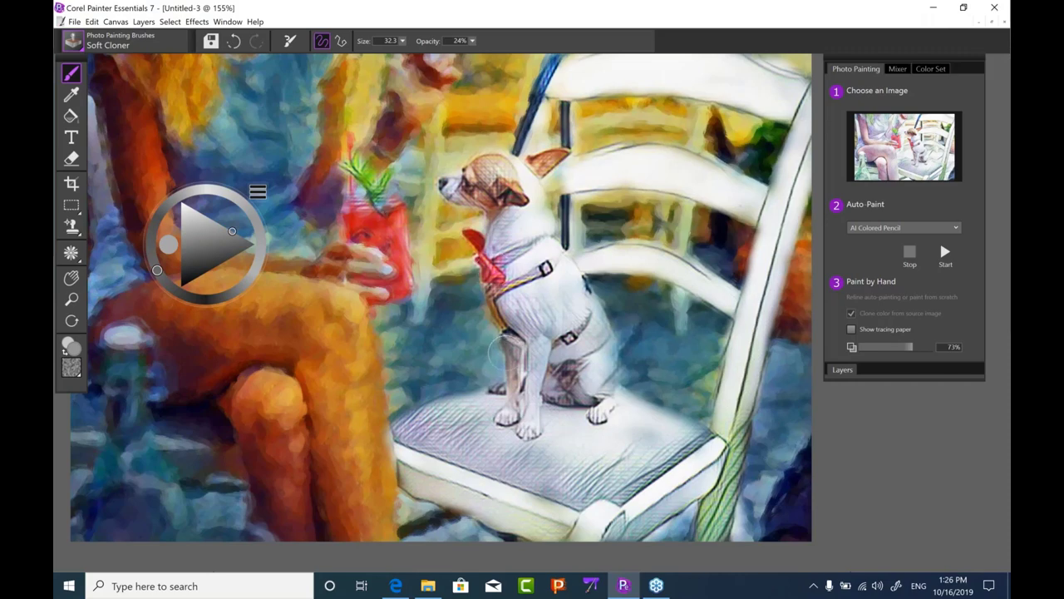
pyautogui.moveTo(508, 356)
pyautogui.mouseDown()
pyautogui.moveTo(513, 341)
pyautogui.moveTo(500, 379)
pyautogui.moveTo(510, 358)
pyautogui.moveTo(491, 320)
pyautogui.moveTo(496, 299)
pyautogui.mouseUp()
pyautogui.moveTo(547, 500)
pyautogui.mouseDown()
pyautogui.moveTo(530, 454)
pyautogui.moveTo(578, 538)
pyautogui.mouseUp()
pyautogui.moveTo(654, 443); pyautogui.dragTo(629, 432)
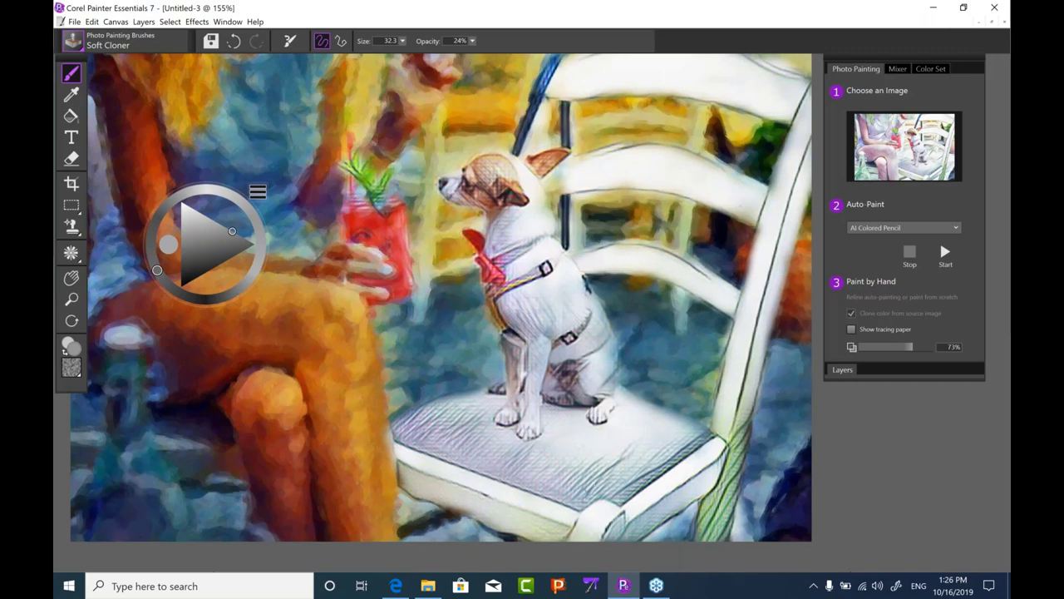
pyautogui.moveTo(499, 299)
pyautogui.mouseDown()
pyautogui.moveTo(472, 320)
pyautogui.moveTo(498, 291)
pyautogui.moveTo(503, 308)
pyautogui.moveTo(499, 299)
pyautogui.moveTo(494, 309)
pyautogui.mouseUp()
# - Close the dog painting without saving and choose the sunflower photo as the source image for a new painting
pyautogui.hotkey('ctrl', 'w')
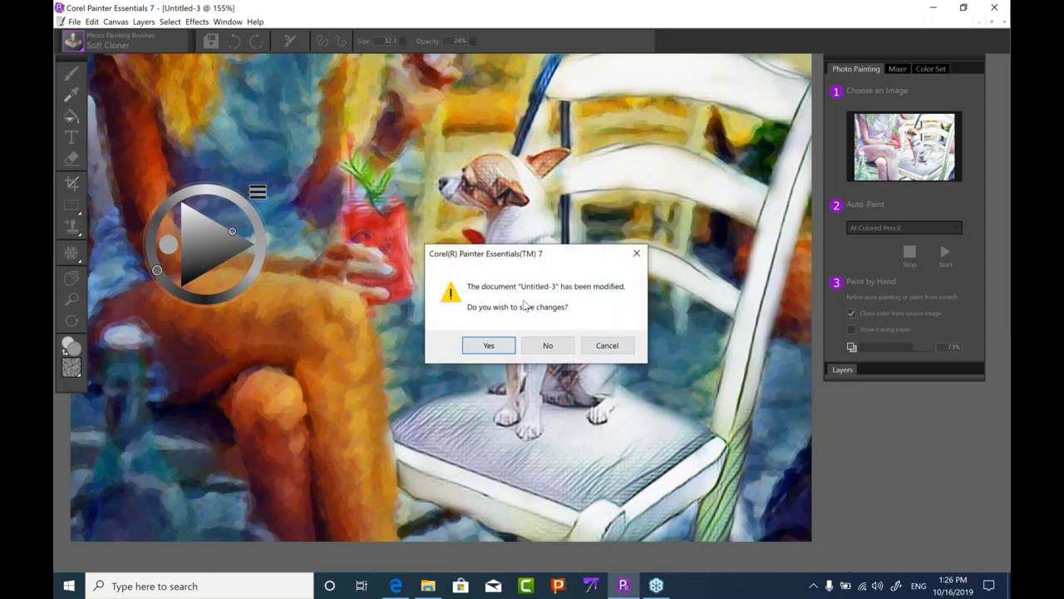
pyautogui.click(547, 346)
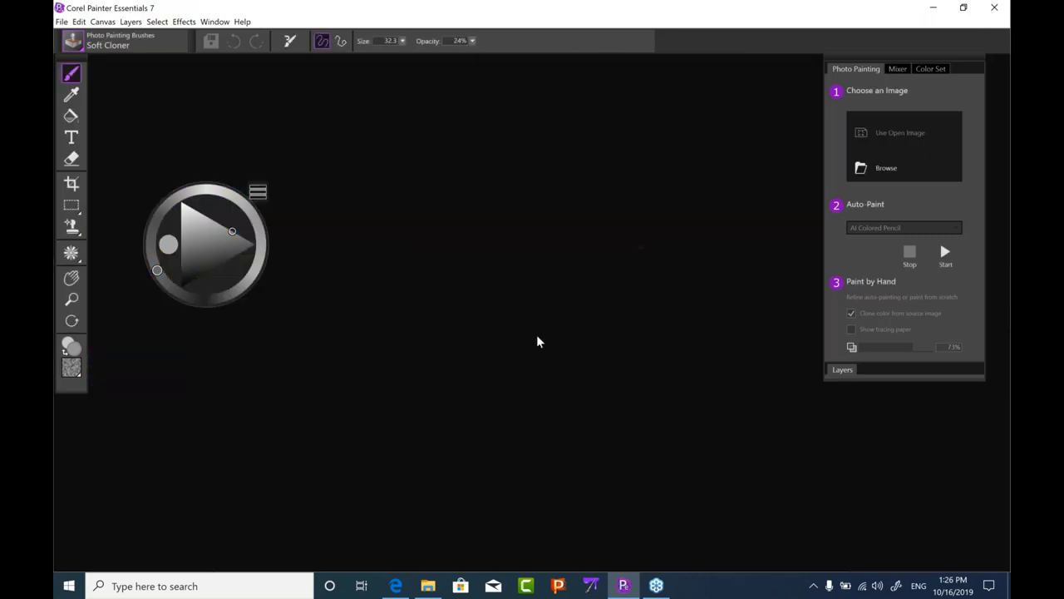
pyautogui.click(865, 168)
pyautogui.doubleClick(208, 130)
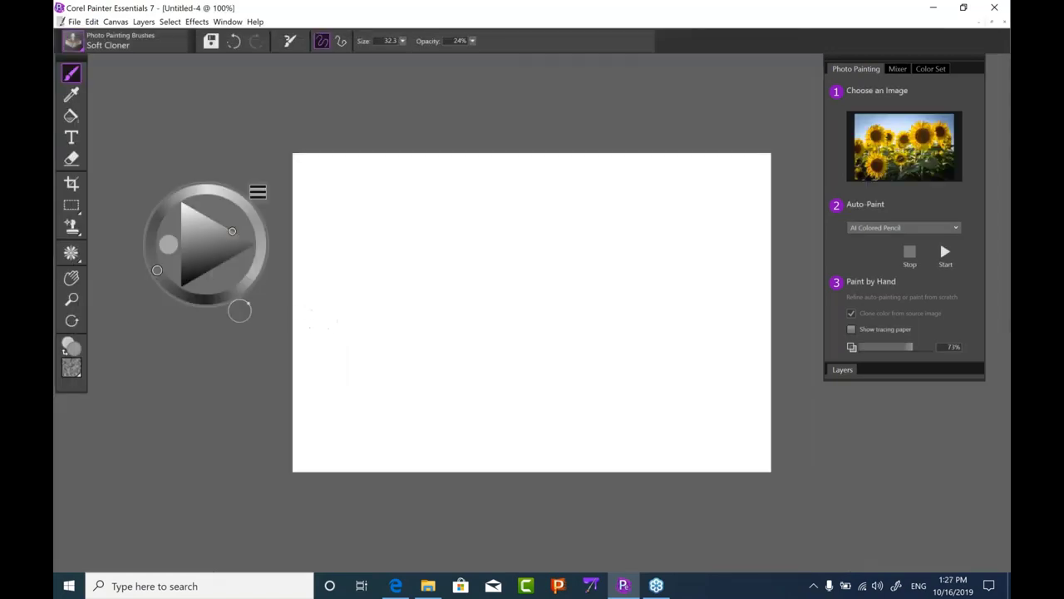
# - Move the colour wheel away from the middle of the canvas and choose the AI Bold Watercolor auto-paint style
pyautogui.click(72, 297)
pyautogui.click(487, 353)
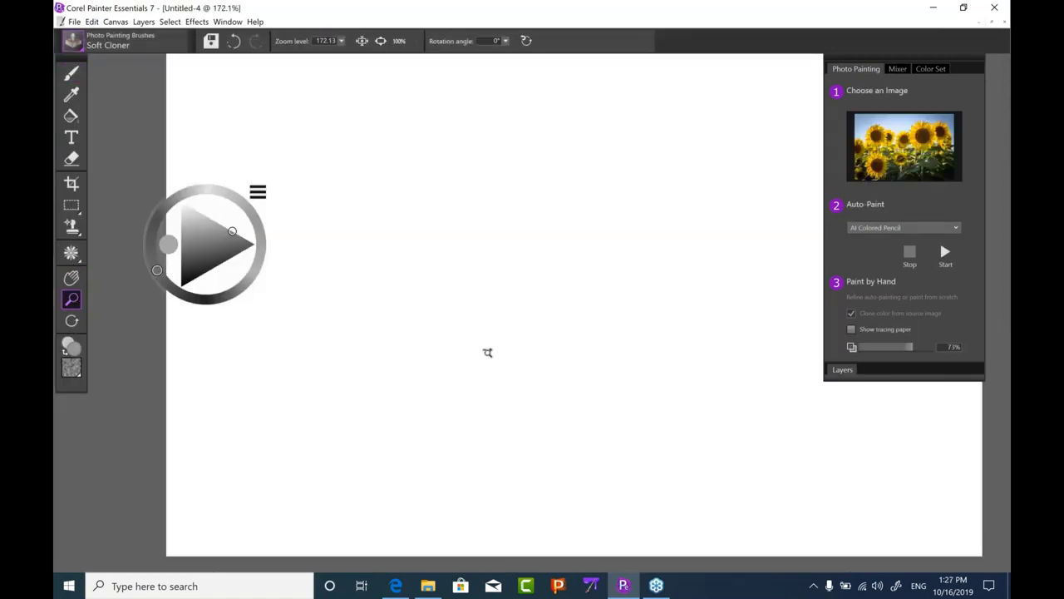
pyautogui.moveTo(215, 201); pyautogui.dragTo(159, 115)
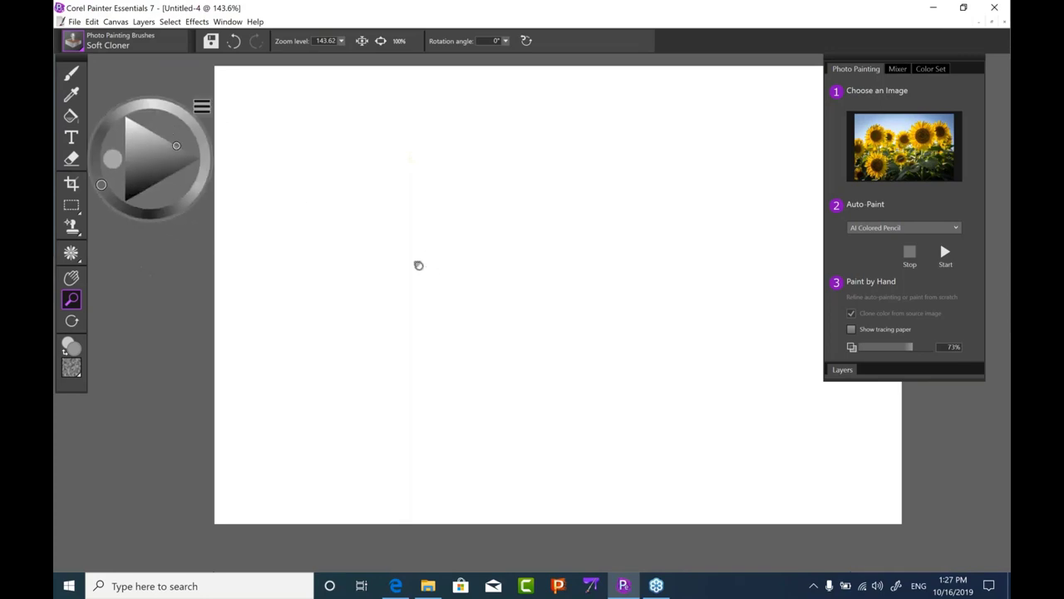
pyautogui.moveTo(418, 263); pyautogui.dragTo(335, 264)
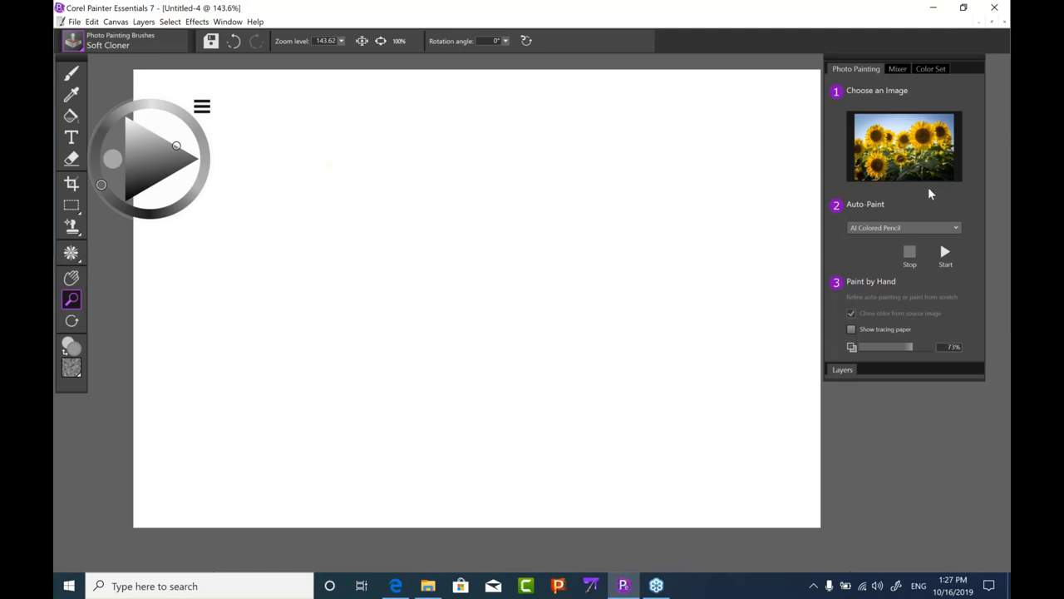
pyautogui.click(954, 230)
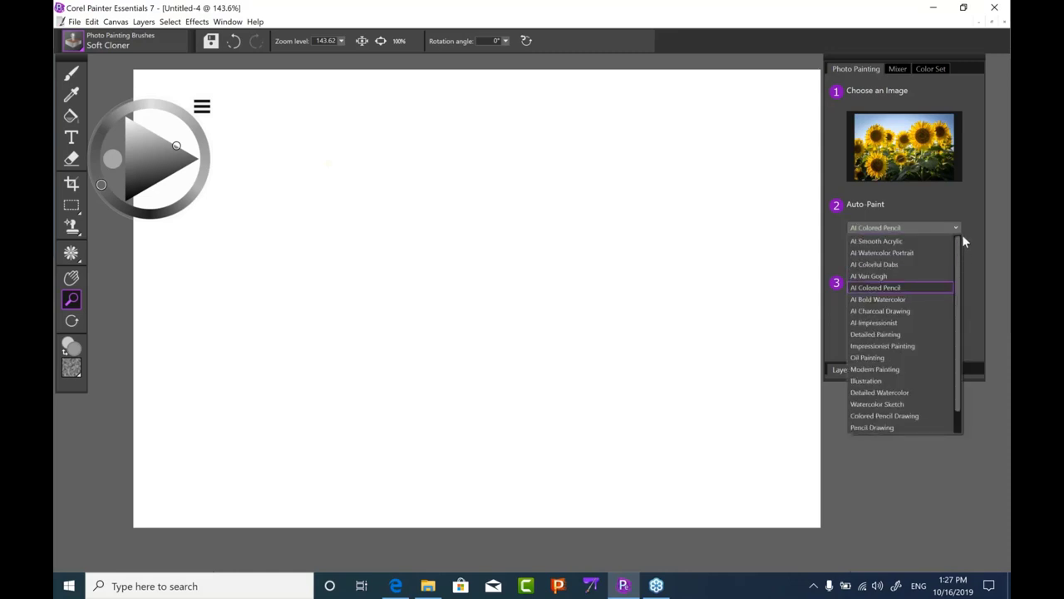
pyautogui.click(902, 300)
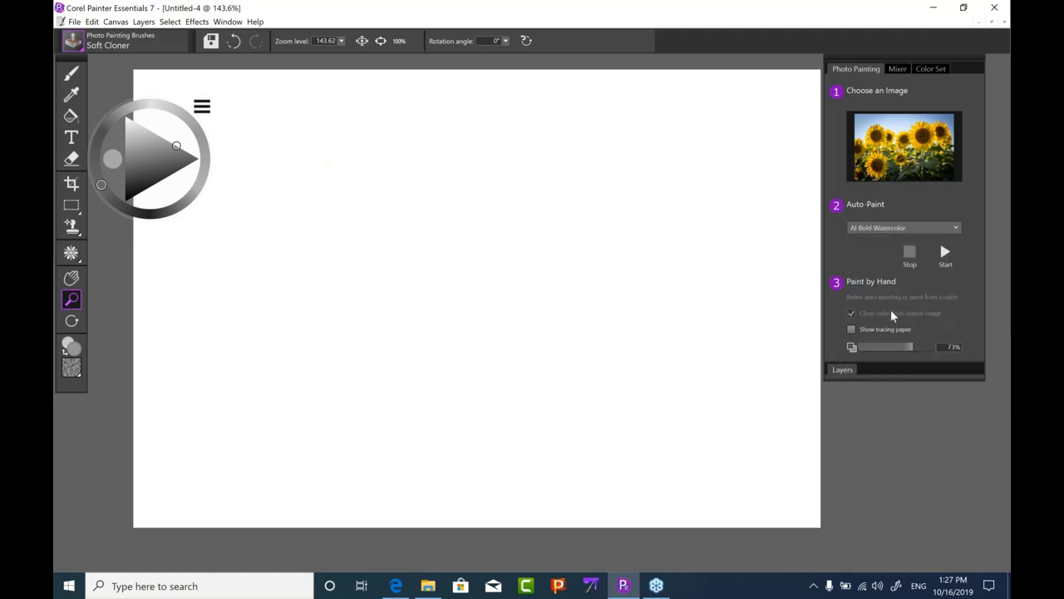
# - Check the source photo through tracing paper at 0%, hide the tracing paper again, and start the auto-painting
pyautogui.click(851, 330)
pyautogui.moveTo(890, 345); pyautogui.dragTo(856, 347)
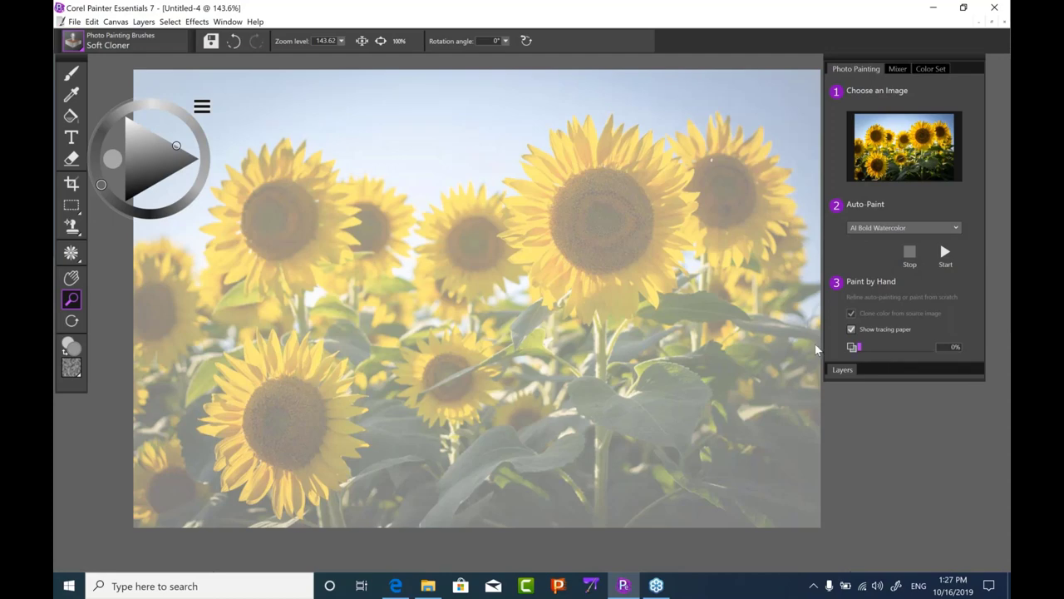
pyautogui.click(851, 330)
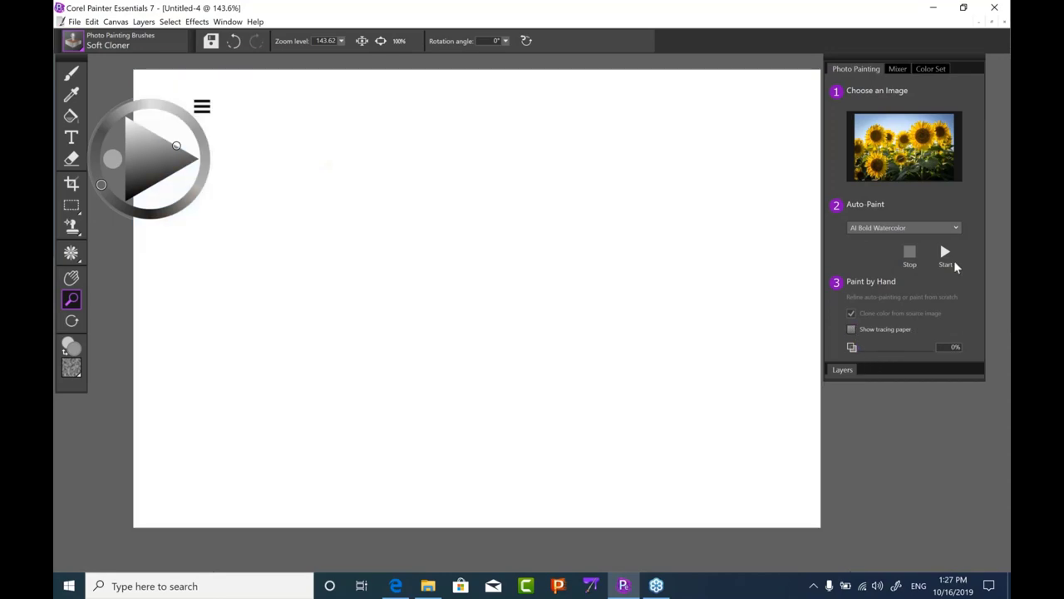
pyautogui.click(946, 255)
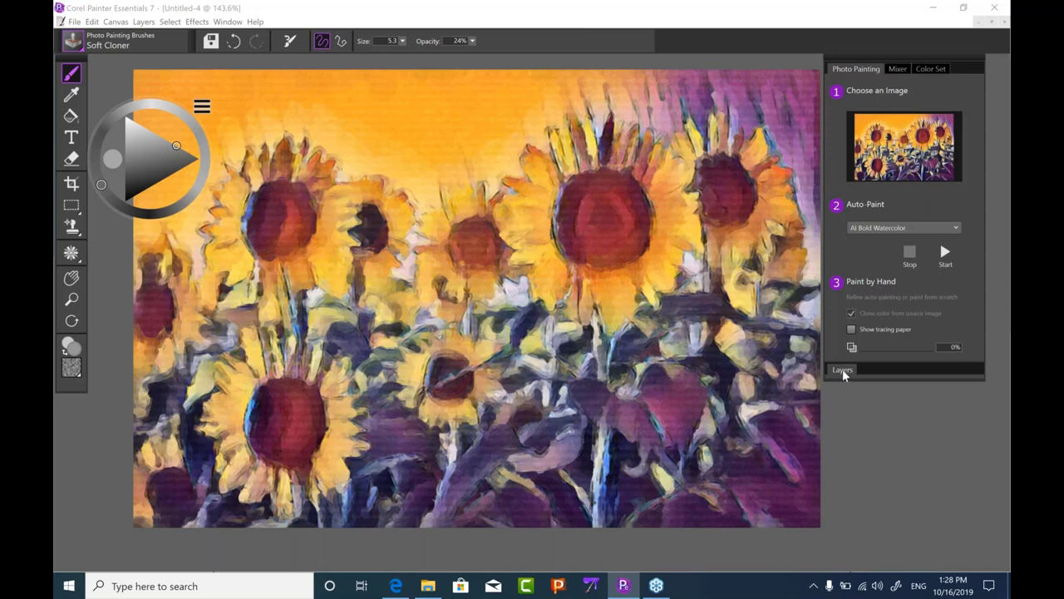
# - Show the layer list and add a new layer above the painted sunflower canvas
pyautogui.click(842, 370)
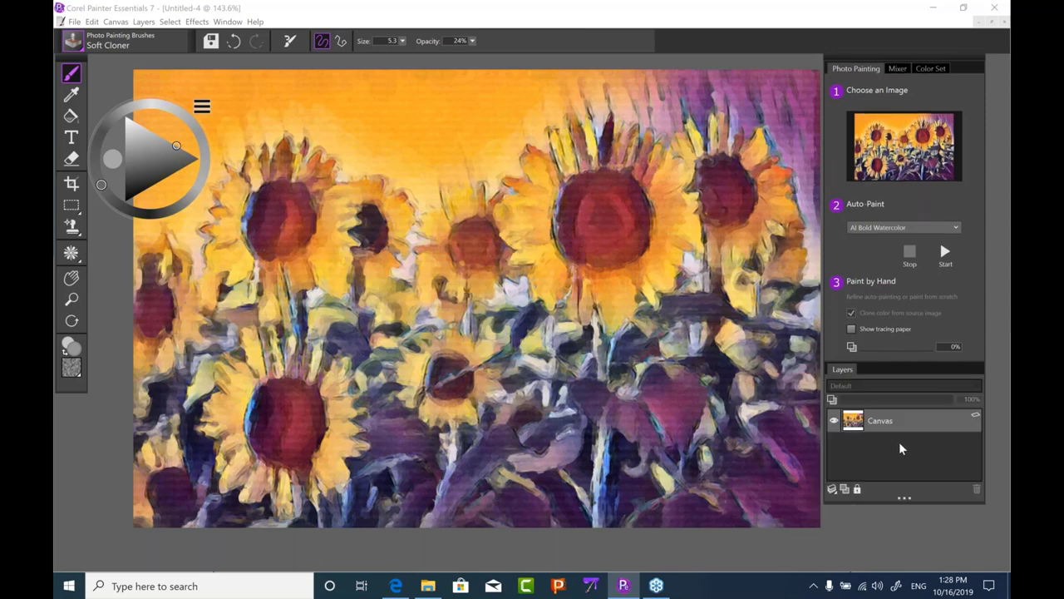
pyautogui.click(859, 491)
pyautogui.click(859, 490)
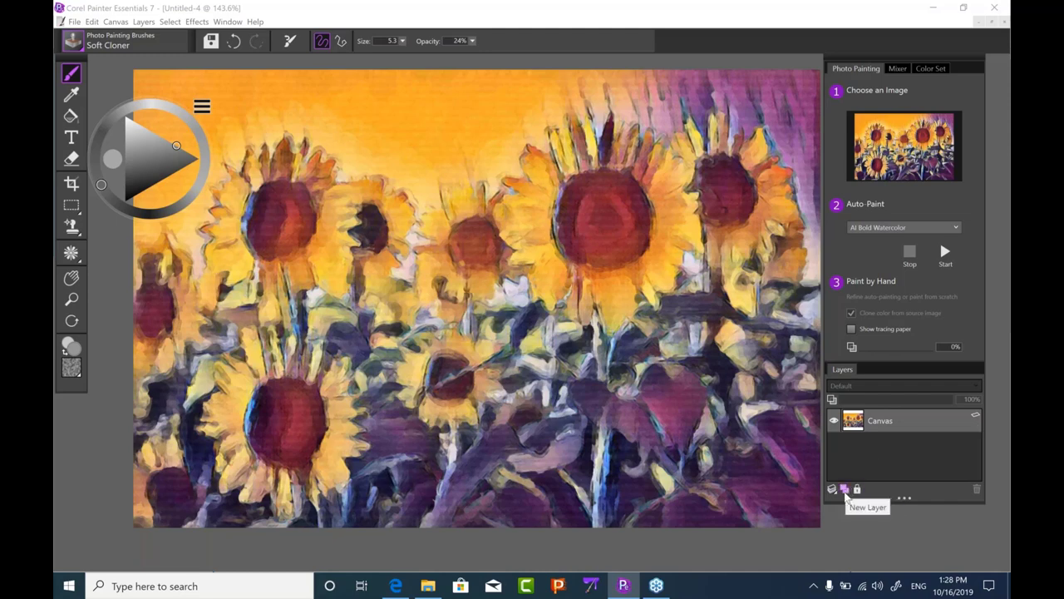
pyautogui.click(847, 493)
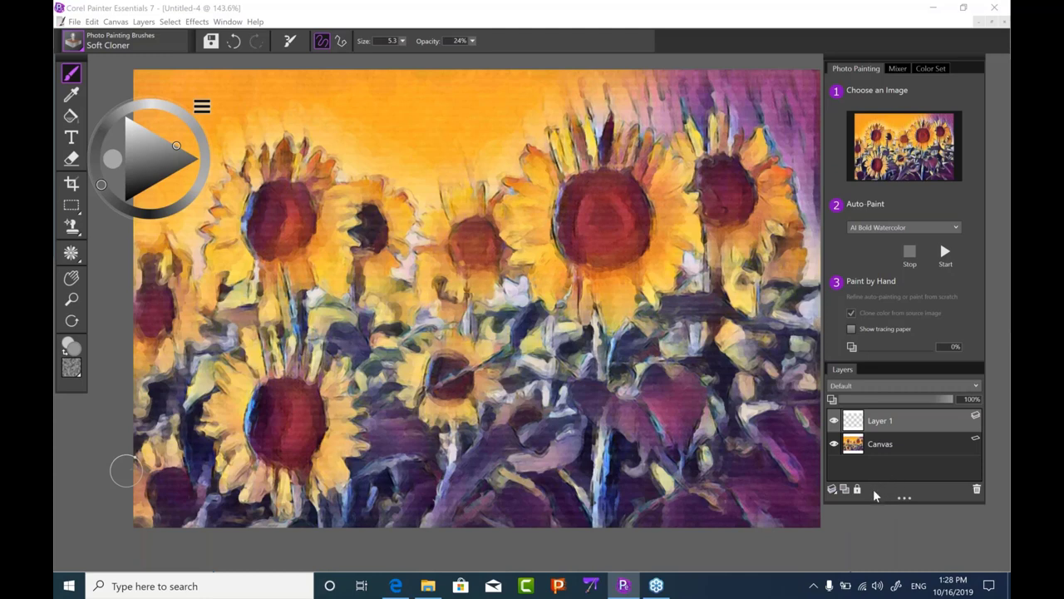
# - Auto-paint the new layer in the AI Charcoal Drawing style
pyautogui.click(952, 228)
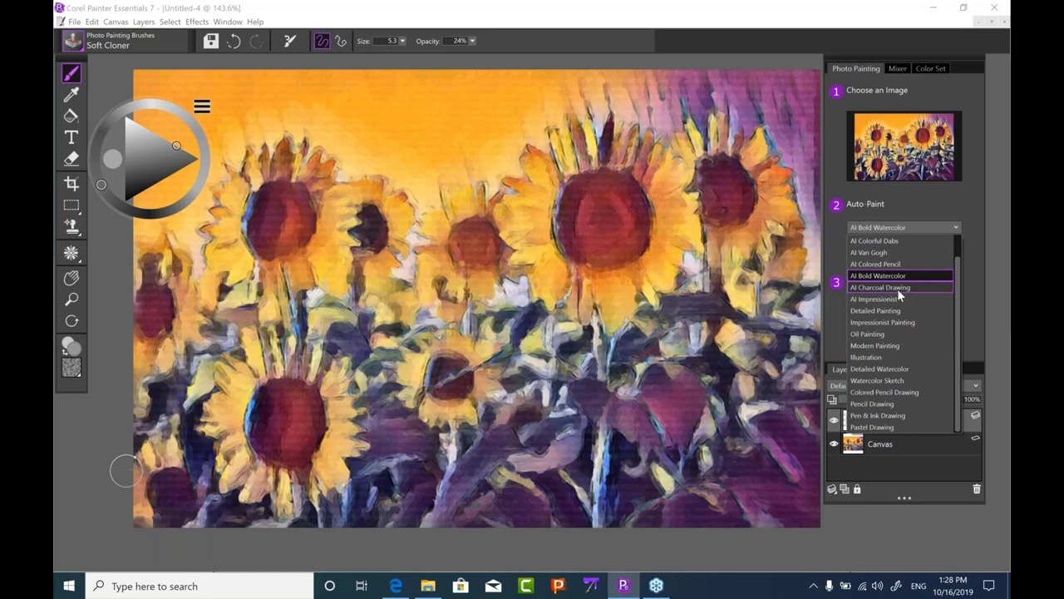
pyautogui.click(898, 288)
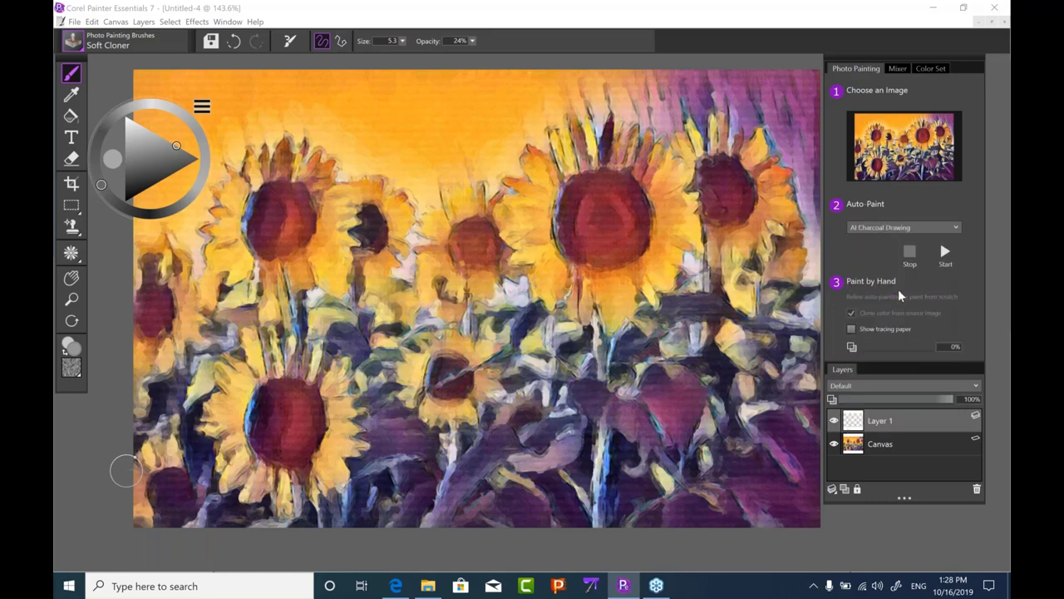
pyautogui.click(946, 251)
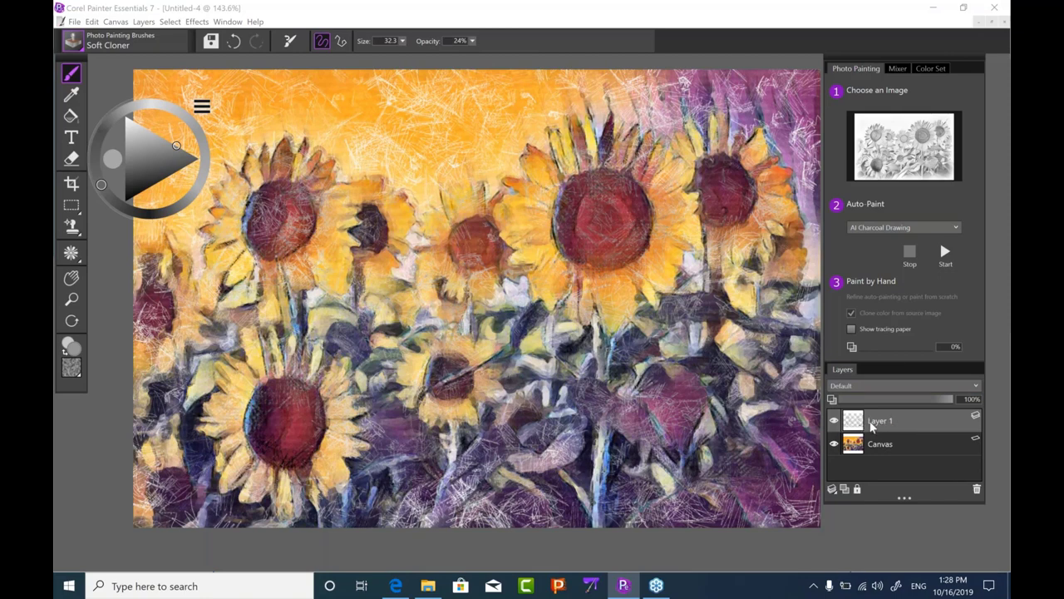
# - Set Layer 1's composite method to Gel and run the AI Charcoal Drawing auto-painting on it again
pyautogui.click(872, 387)
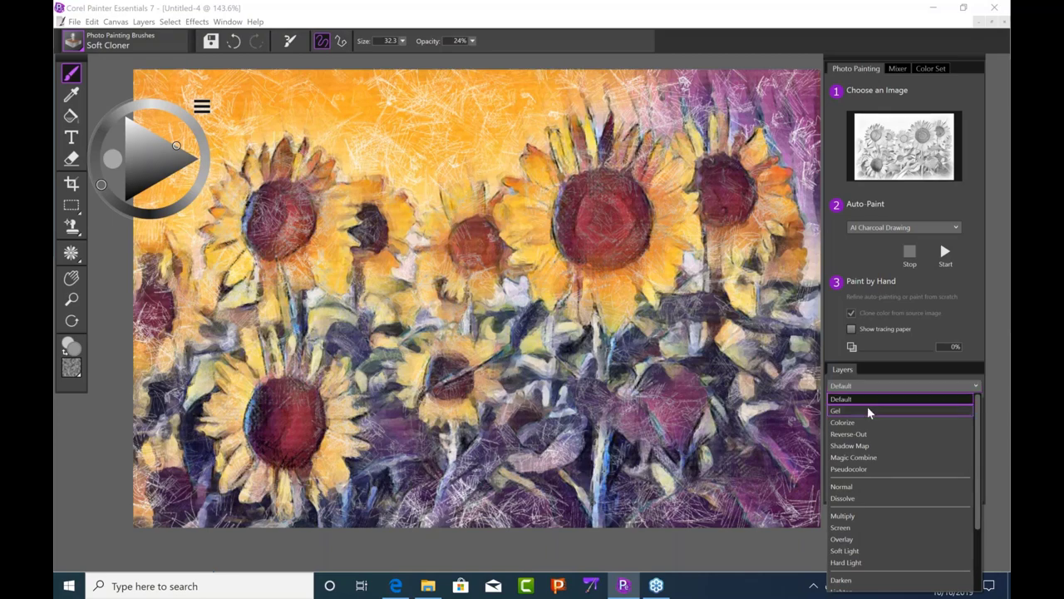
pyautogui.click(868, 409)
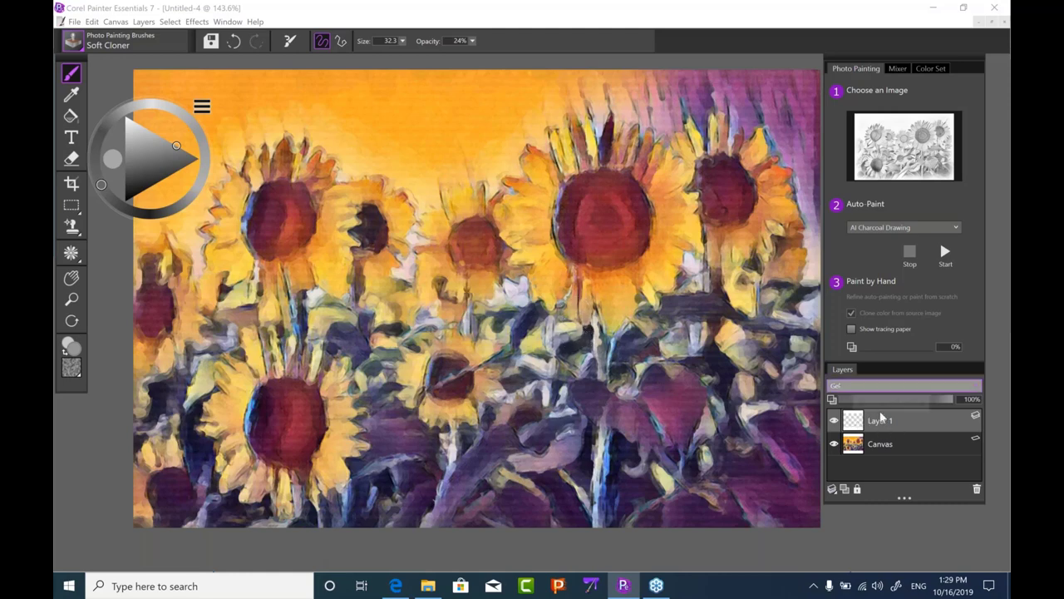
pyautogui.click(946, 255)
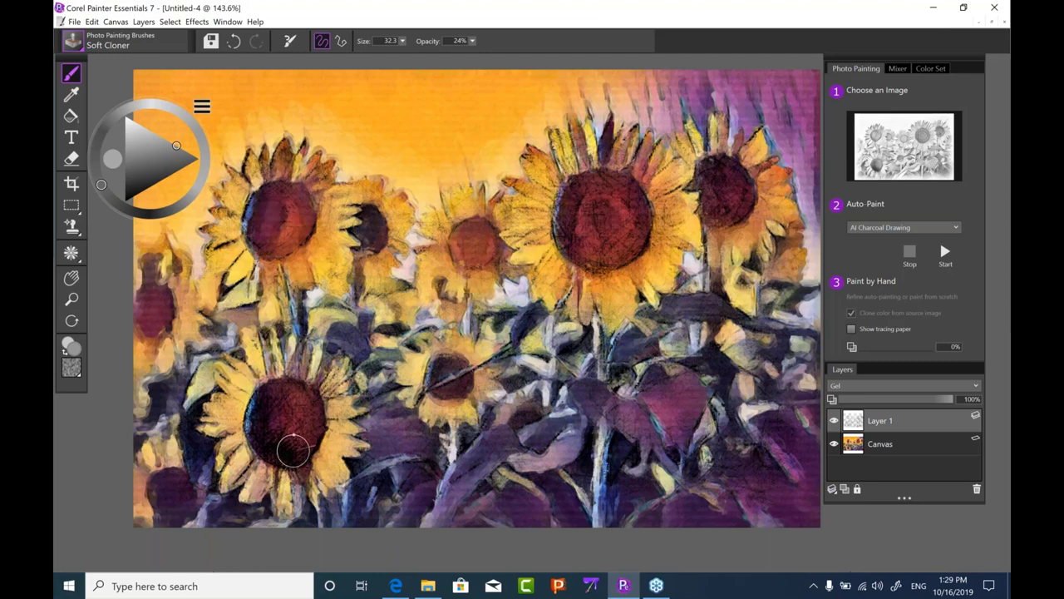
# - Erase the charcoal strokes from the centre of the largest sunflower with the Eraser at size 34.8
pyautogui.click(71, 159)
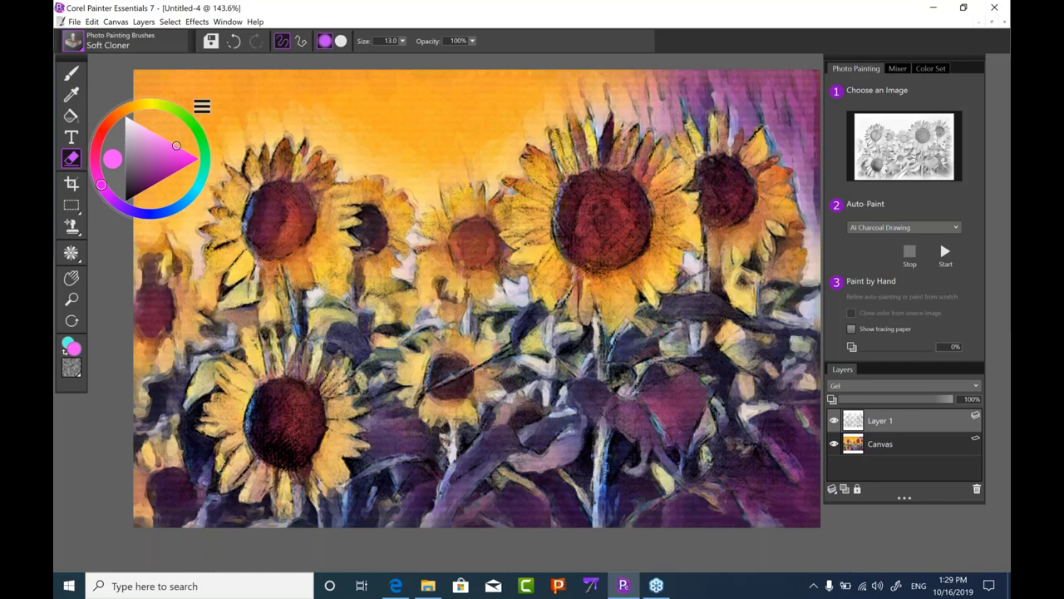
pyautogui.moveTo(613, 219)
pyautogui.mouseDown()
pyautogui.moveTo(586, 223)
pyautogui.moveTo(622, 218)
pyautogui.moveTo(625, 245)
pyautogui.moveTo(603, 253)
pyautogui.moveTo(582, 243)
pyautogui.mouseUp()
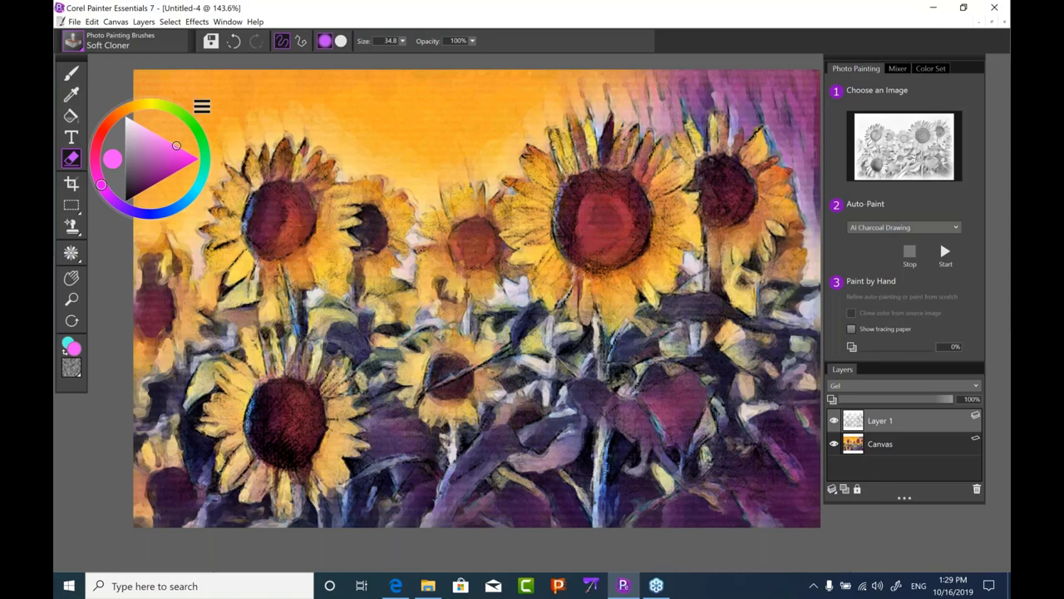
pyautogui.moveTo(578, 200); pyautogui.dragTo(618, 193)
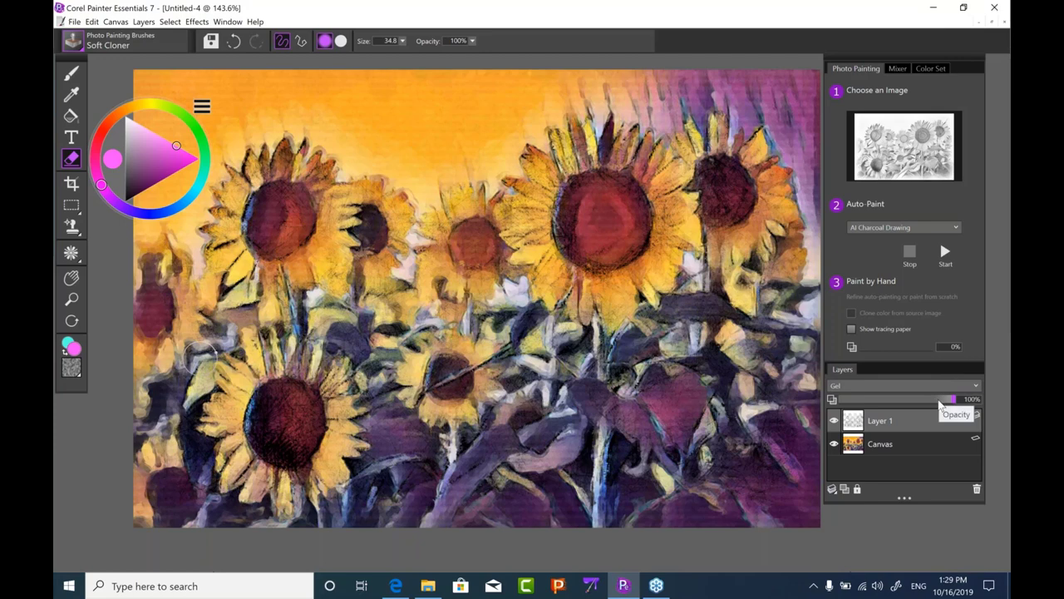
# - Set Layer 1's opacity to 91% and drop the layer onto the canvas
pyautogui.moveTo(950, 399)
pyautogui.mouseDown()
pyautogui.moveTo(908, 403)
pyautogui.moveTo(945, 402)
pyautogui.mouseUp()
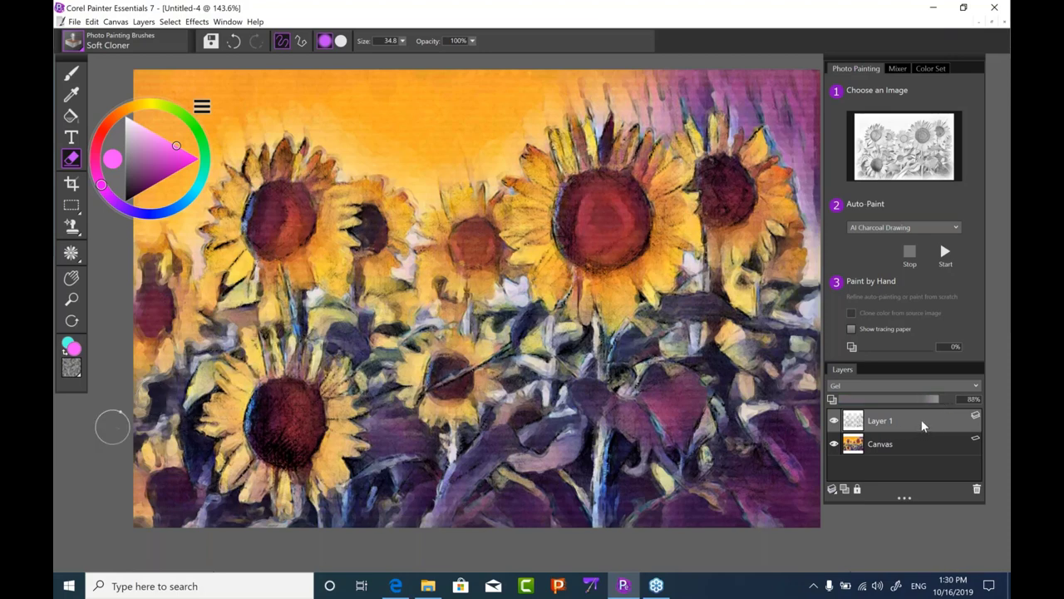
pyautogui.click(943, 404)
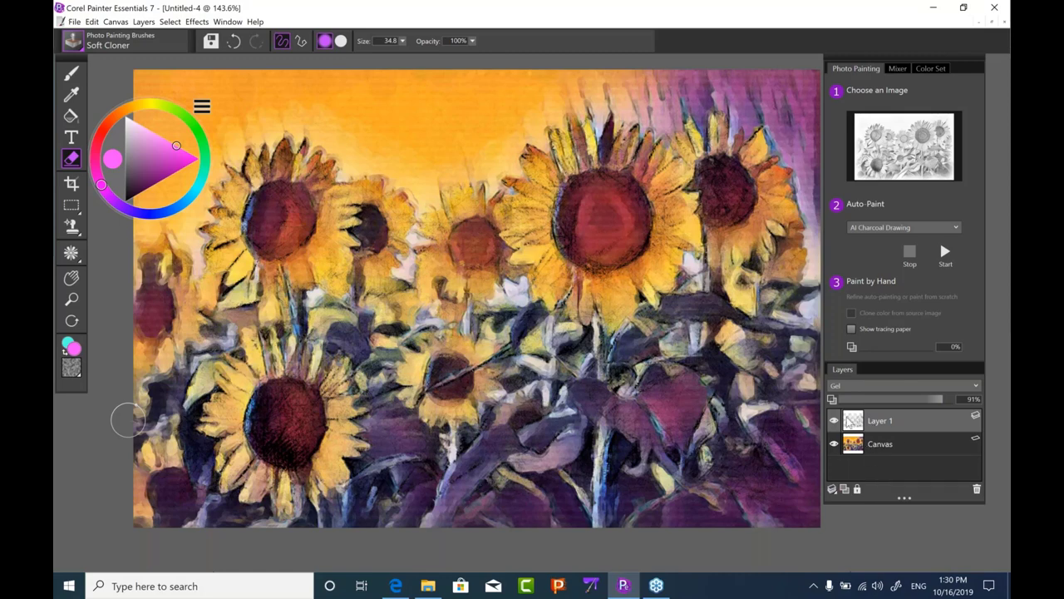
pyautogui.click(833, 491)
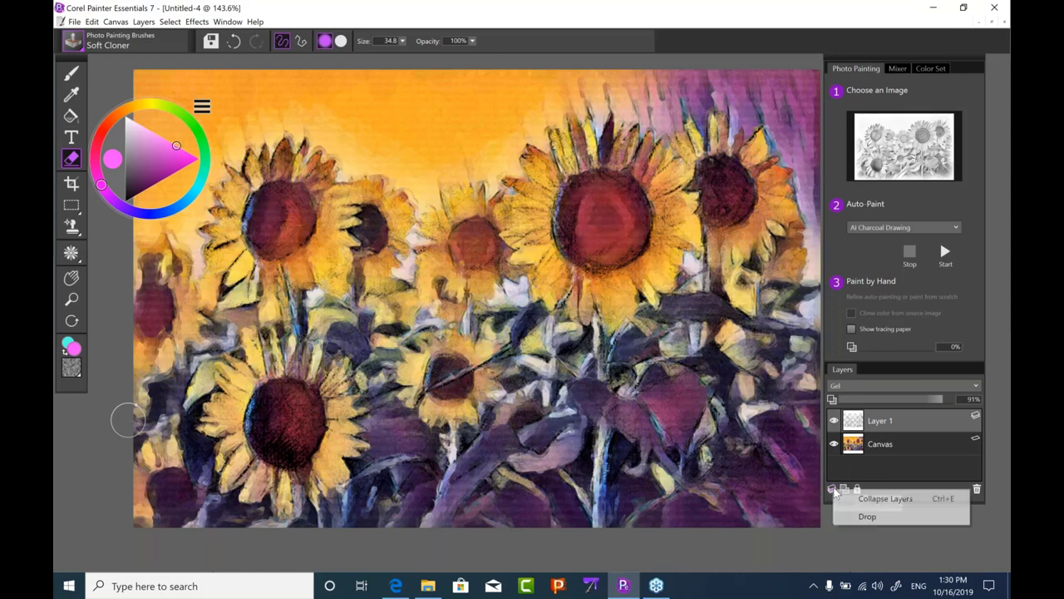
pyautogui.click(864, 517)
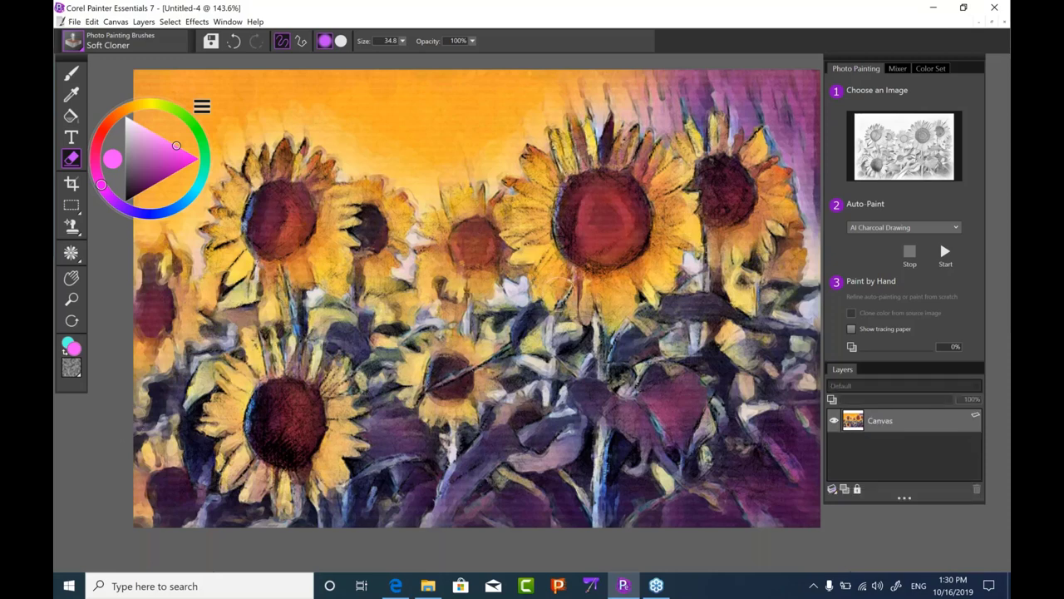
# - Set up a surface texture based on Paper, using the woven paper texture with vertical lines
pyautogui.click(196, 22)
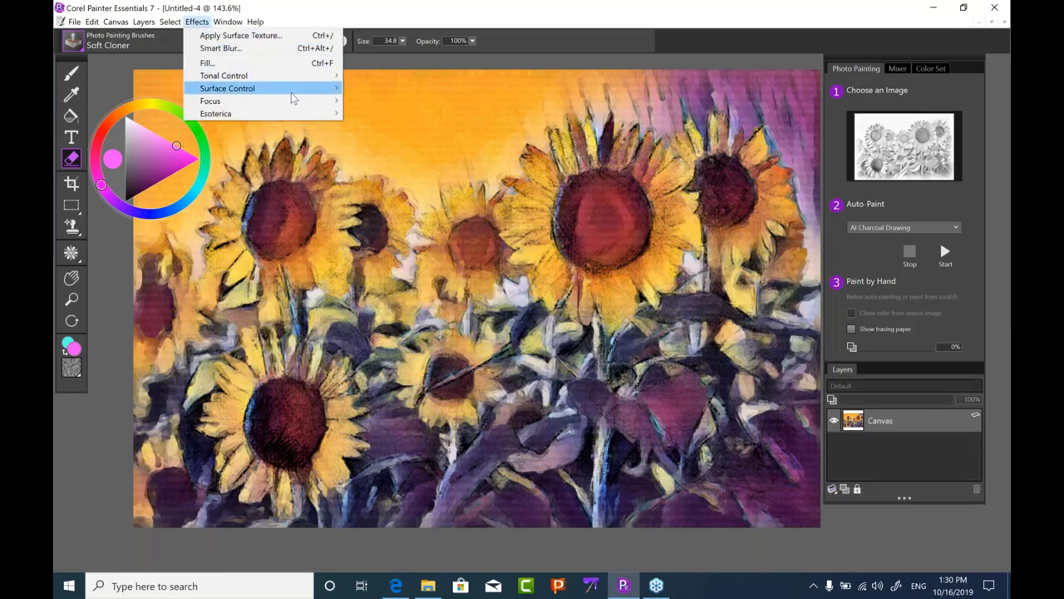
pyautogui.moveTo(293, 94)
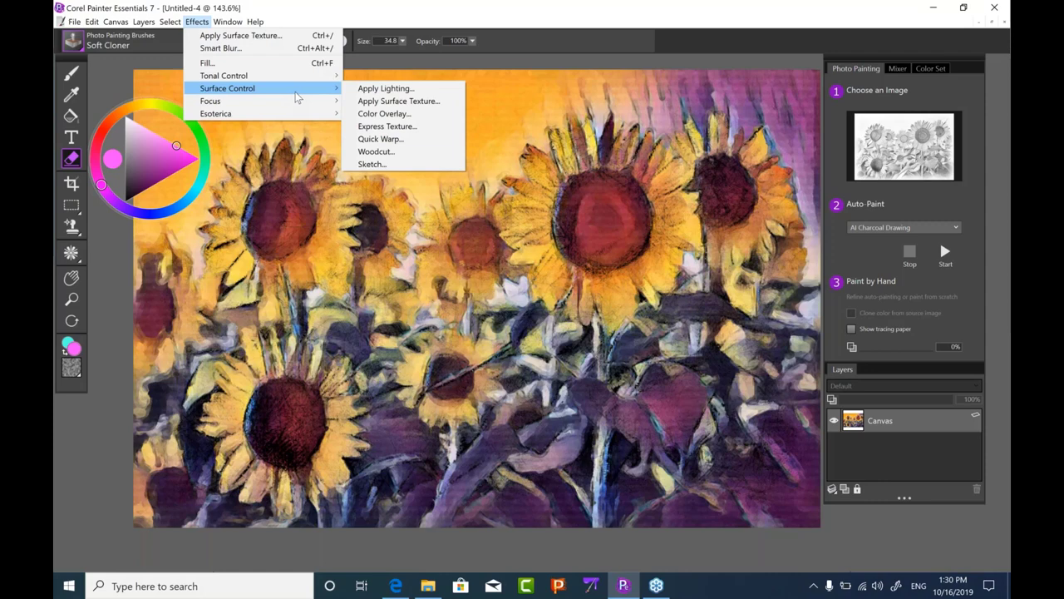
pyautogui.click(449, 101)
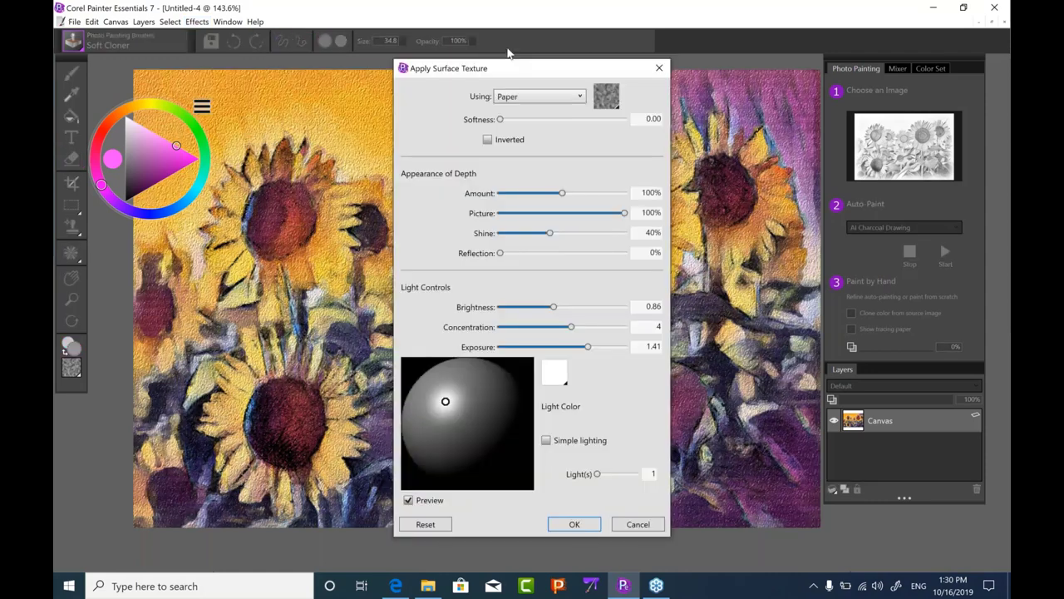
pyautogui.moveTo(508, 69); pyautogui.dragTo(770, 36)
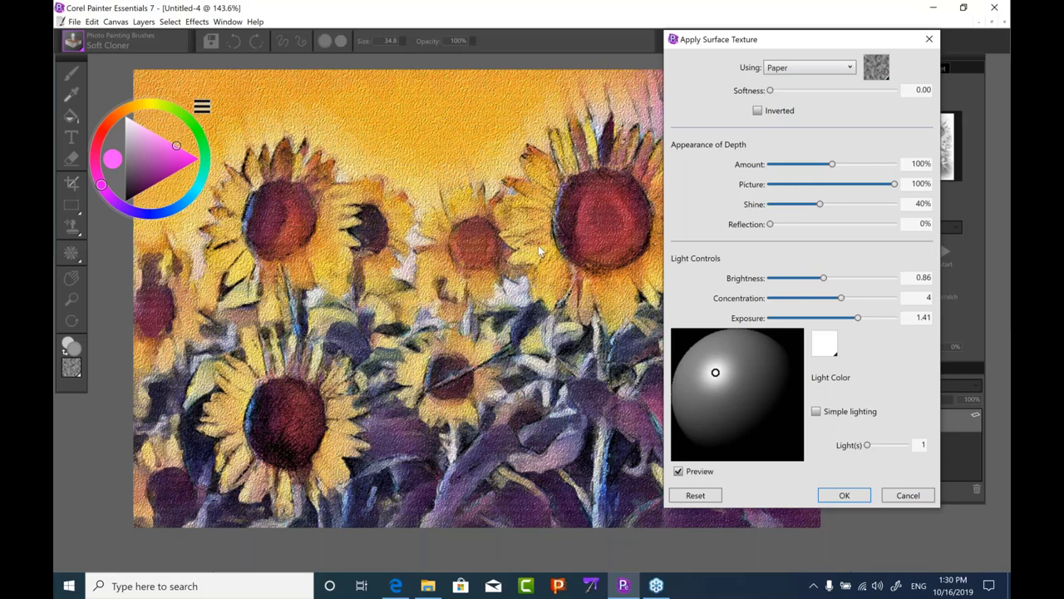
pyautogui.click(877, 72)
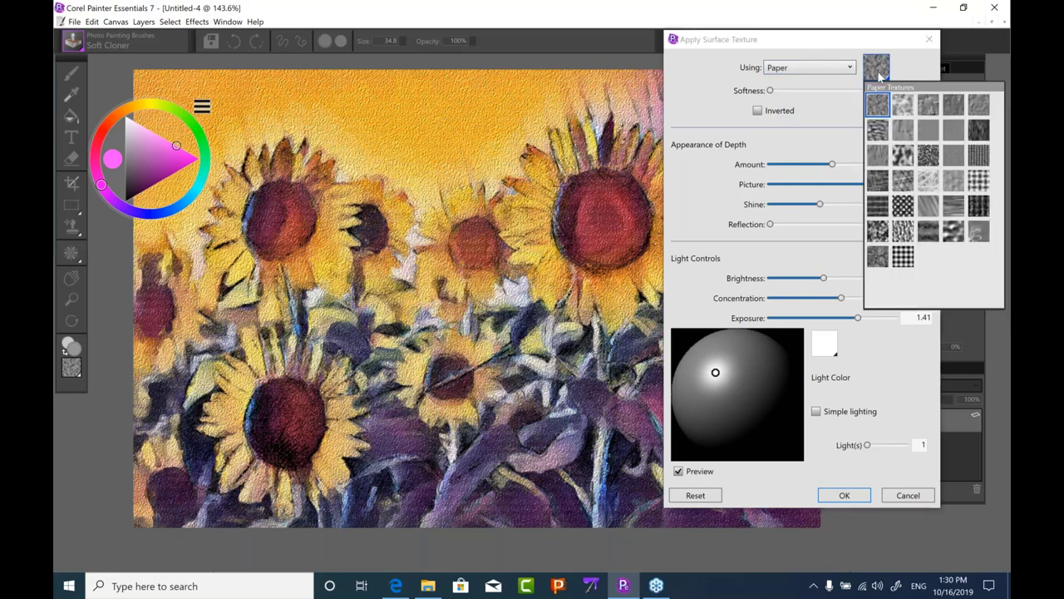
pyautogui.click(802, 41)
pyautogui.moveTo(803, 41); pyautogui.dragTo(741, 38)
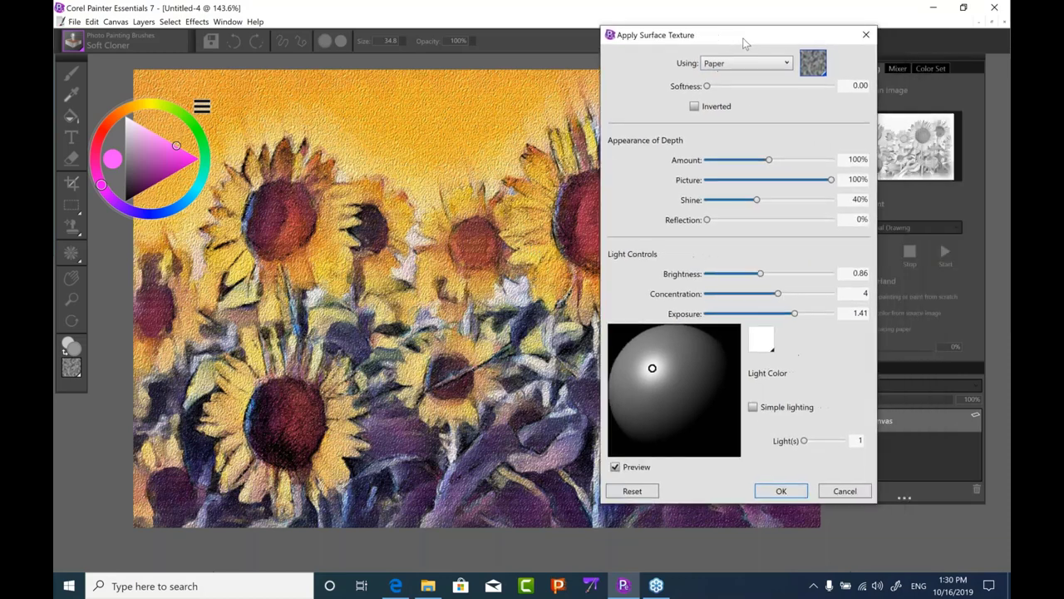
pyautogui.click(816, 69)
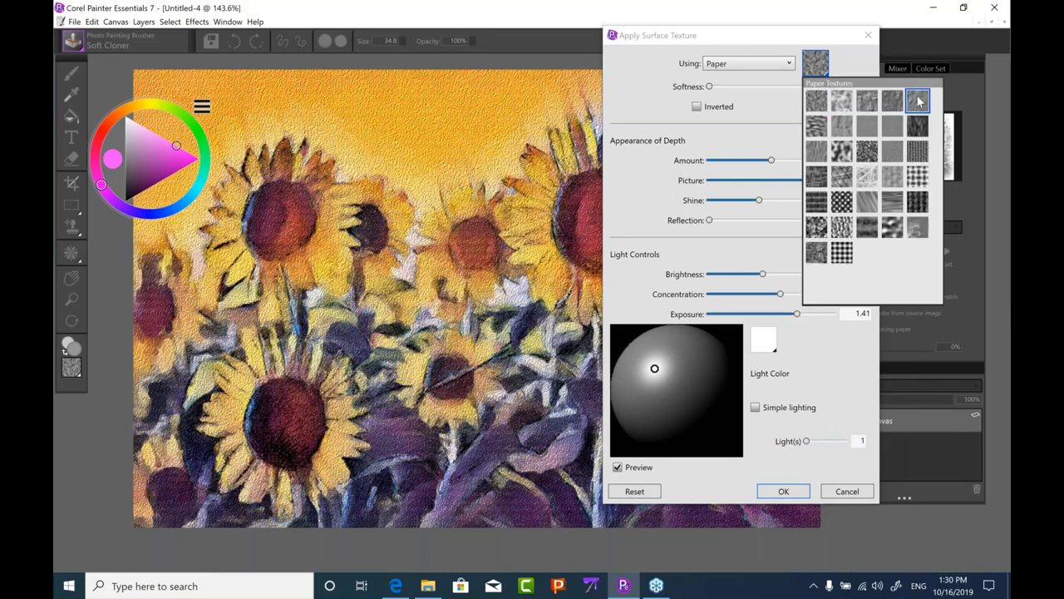
pyautogui.click(919, 101)
pyautogui.click(816, 63)
pyautogui.click(917, 153)
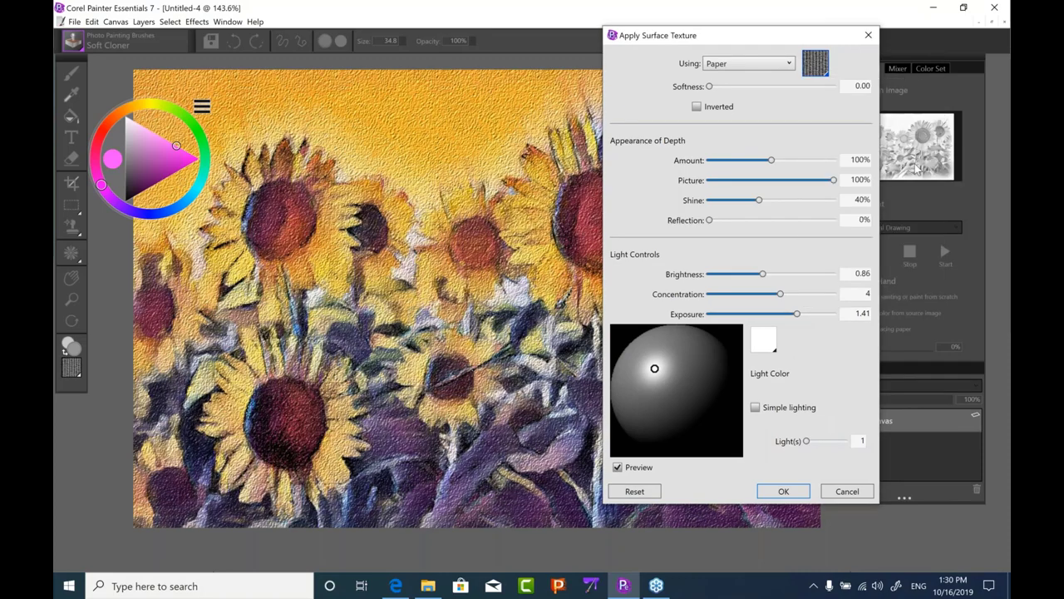
# - Set the surface texture's amount to 30% and apply it to the sunflower painting
pyautogui.moveTo(772, 160); pyautogui.dragTo(728, 159)
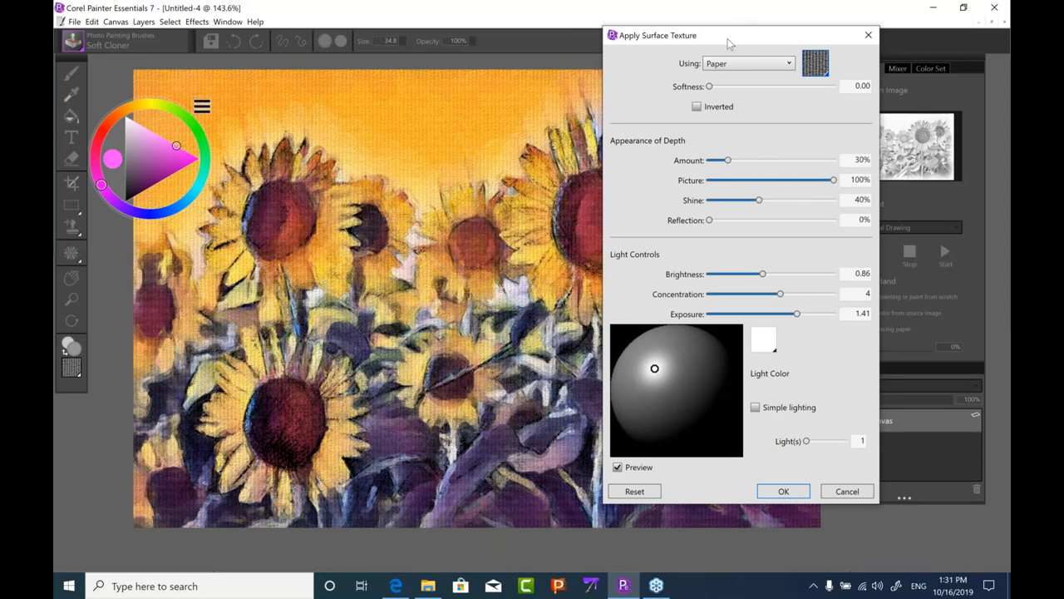
pyautogui.moveTo(728, 39); pyautogui.dragTo(823, 40)
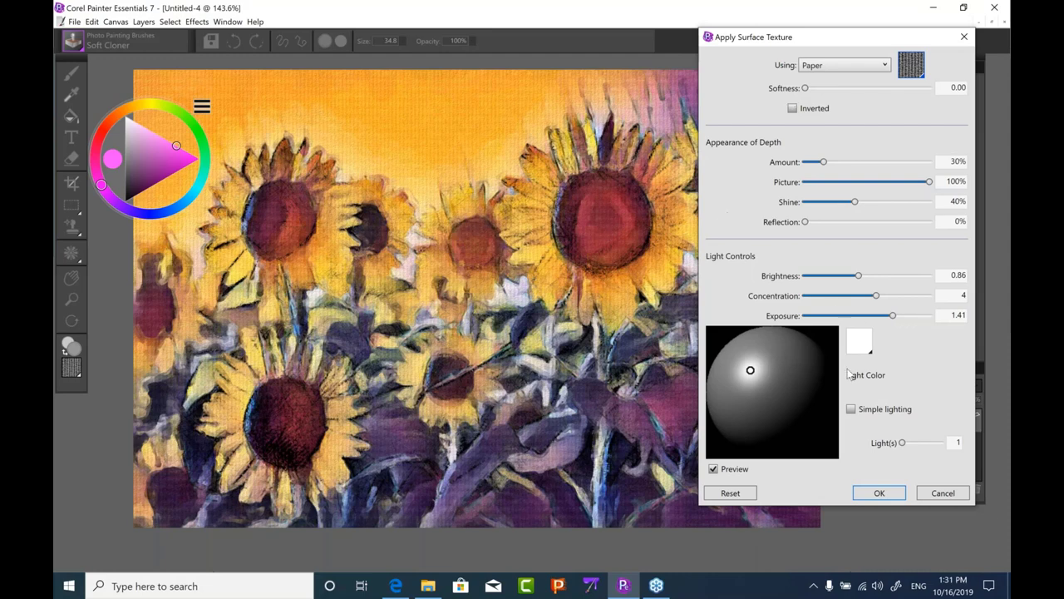
pyautogui.click(879, 493)
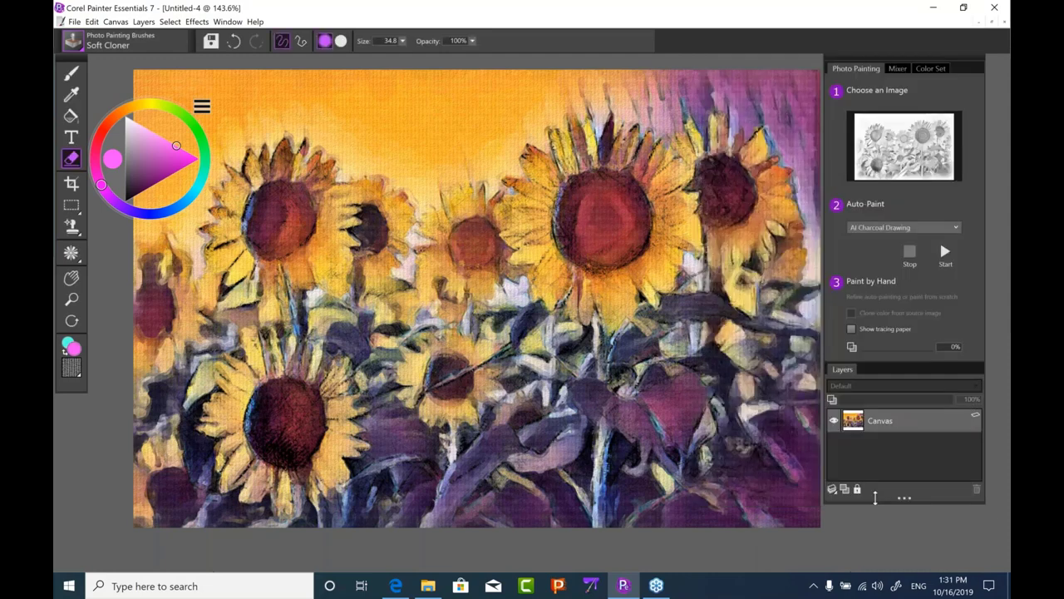
# - Start applying lighting to the sunflower painting with the Slide Lighting preset
pyautogui.click(197, 22)
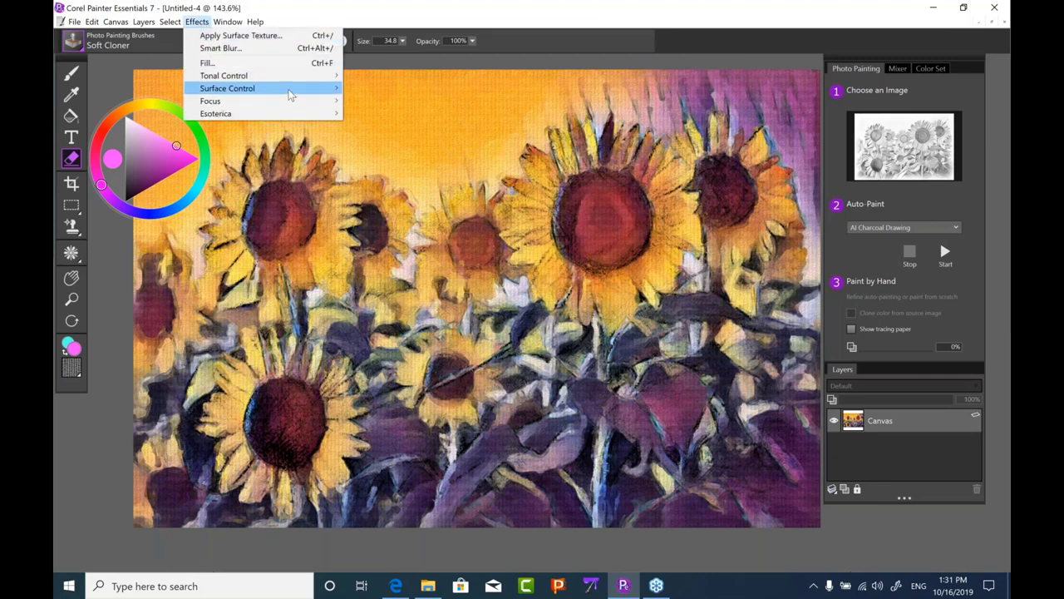
pyautogui.moveTo(280, 88)
pyautogui.click(401, 87)
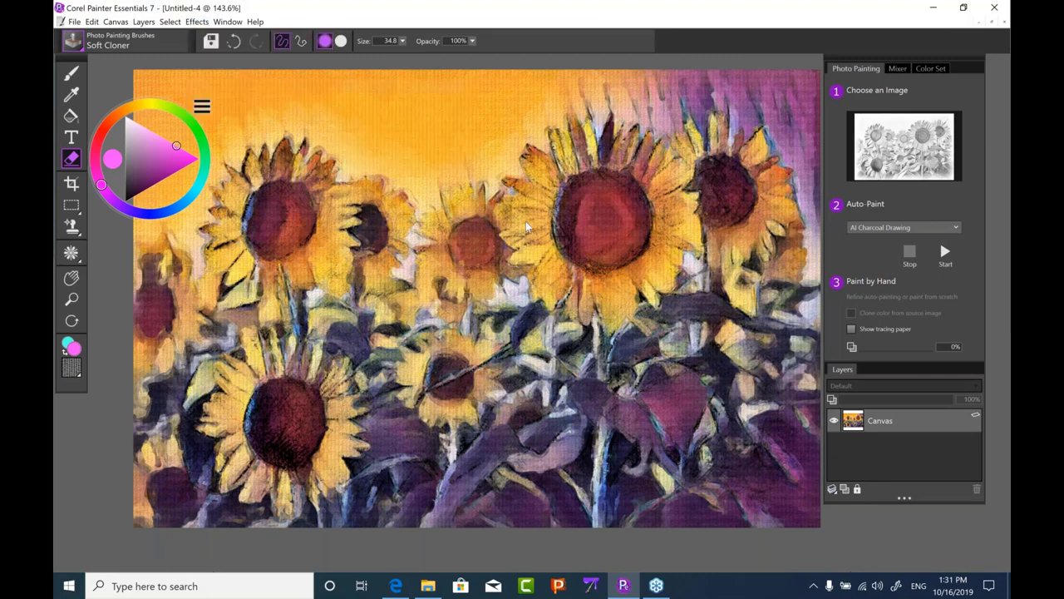
pyautogui.moveTo(572, 151); pyautogui.dragTo(631, 43)
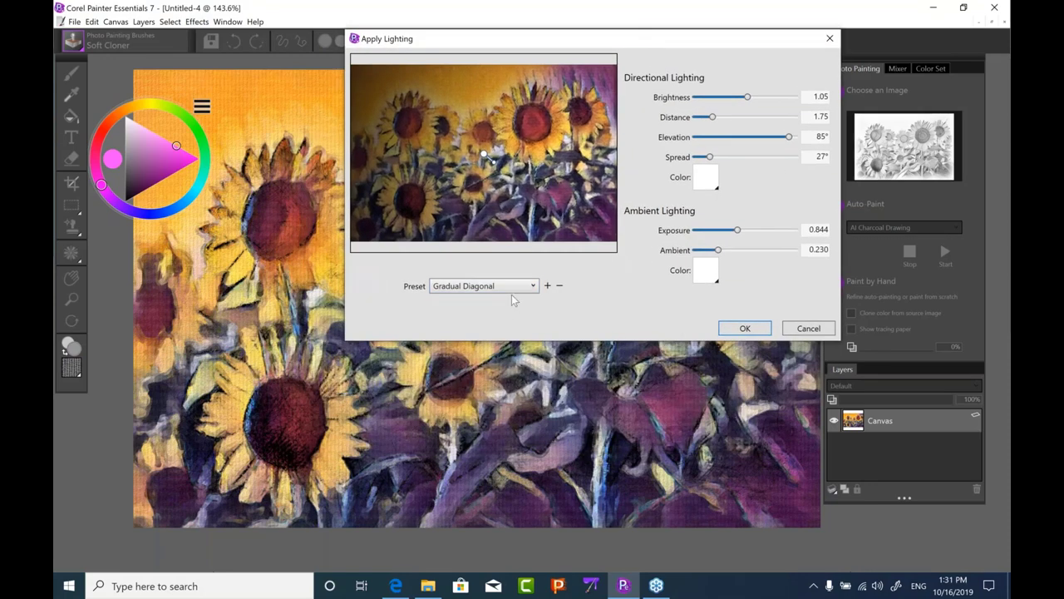
pyautogui.click(528, 286)
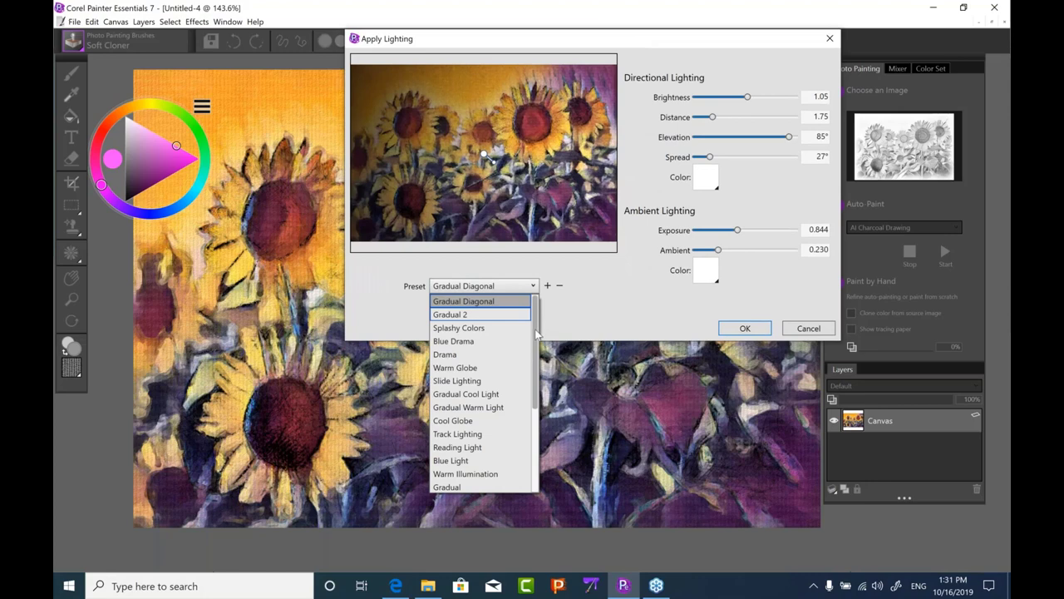
pyautogui.scroll(-2, 536, 356)
pyautogui.scroll(-1, 536, 356)
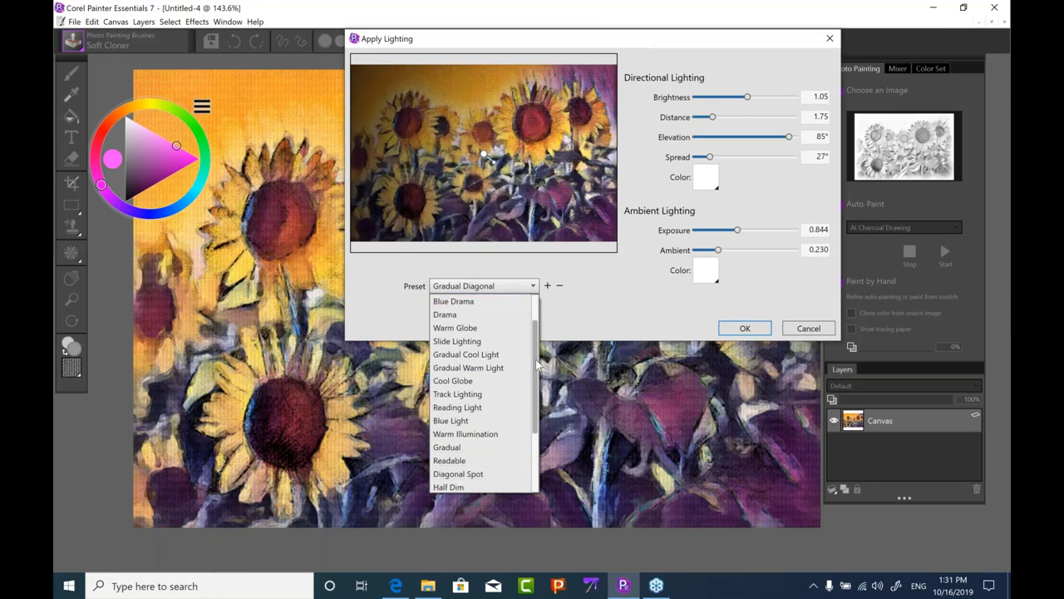
pyautogui.click(472, 341)
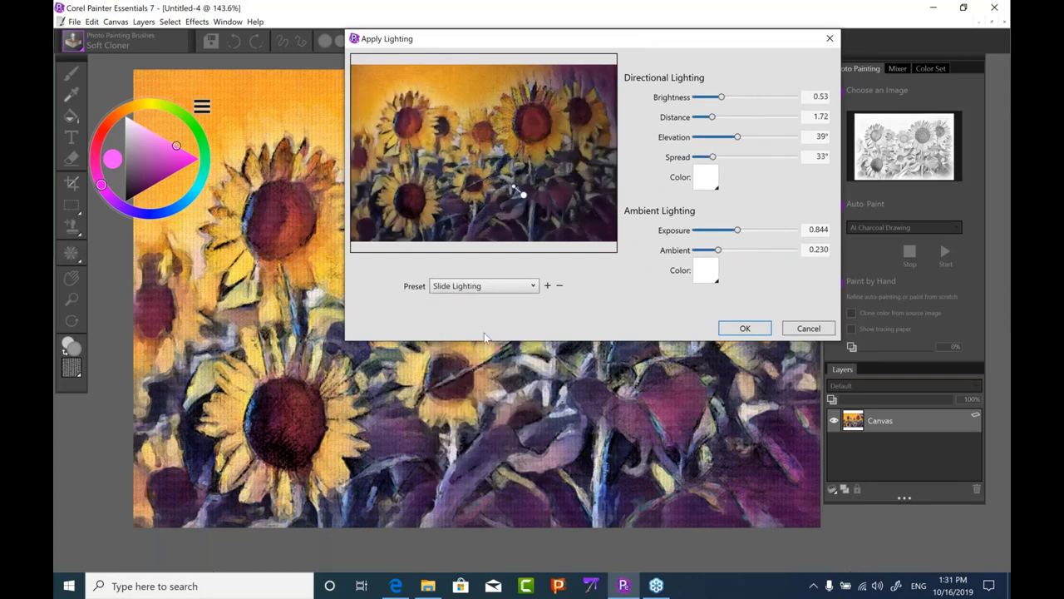
# - Move the light closer to the preview's centre, set brightness to 0.83 and distance to 2.28, and apply the lighting
pyautogui.moveTo(526, 193)
pyautogui.mouseDown()
pyautogui.moveTo(553, 199)
pyautogui.moveTo(561, 175)
pyautogui.moveTo(490, 146)
pyautogui.moveTo(510, 176)
pyautogui.mouseUp()
pyautogui.moveTo(720, 98); pyautogui.dragTo(738, 100)
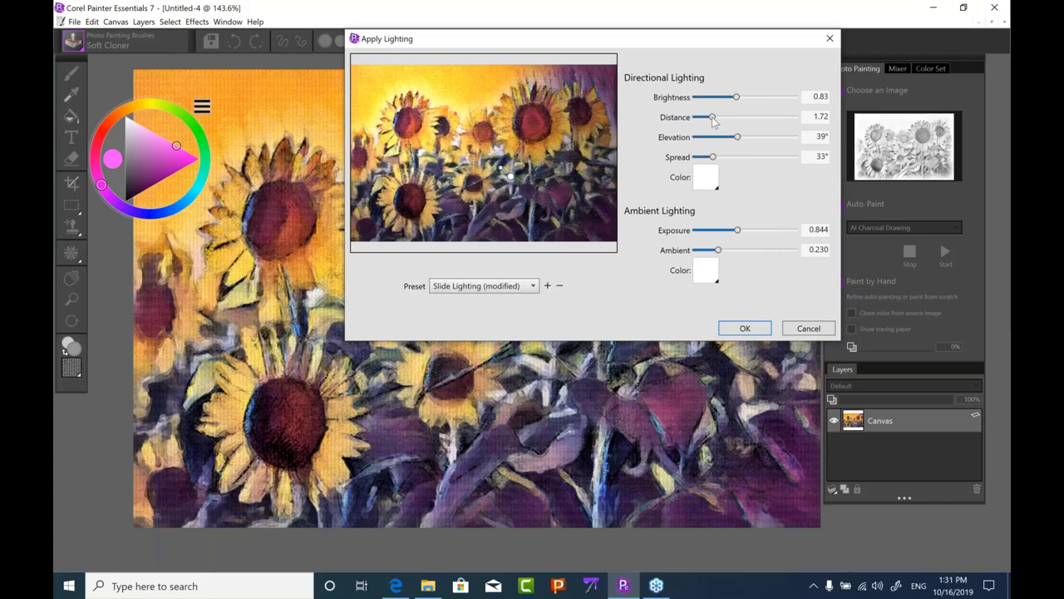
pyautogui.moveTo(712, 117); pyautogui.dragTo(719, 118)
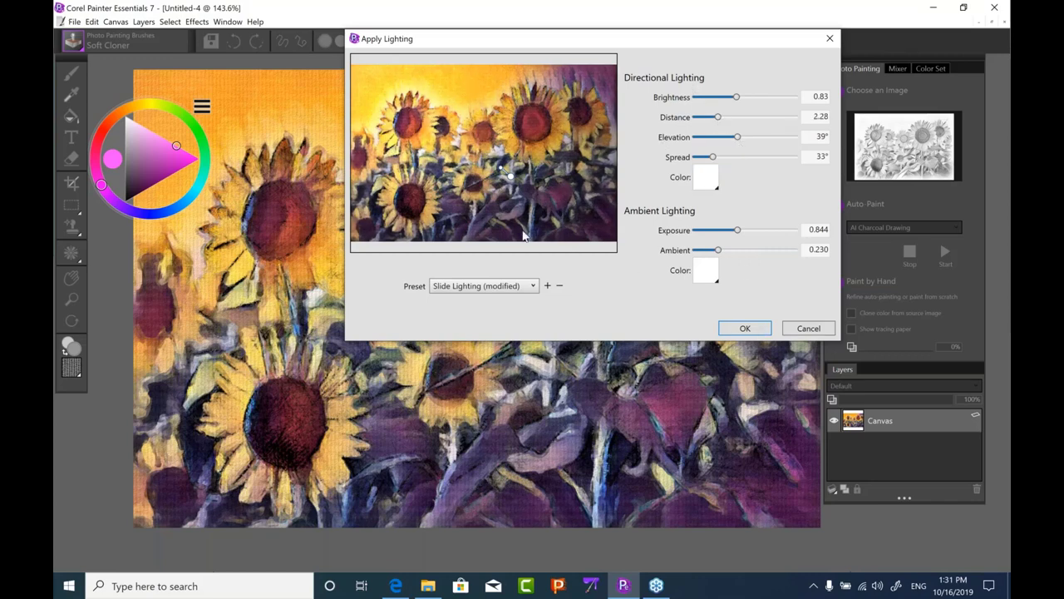
pyautogui.click(745, 328)
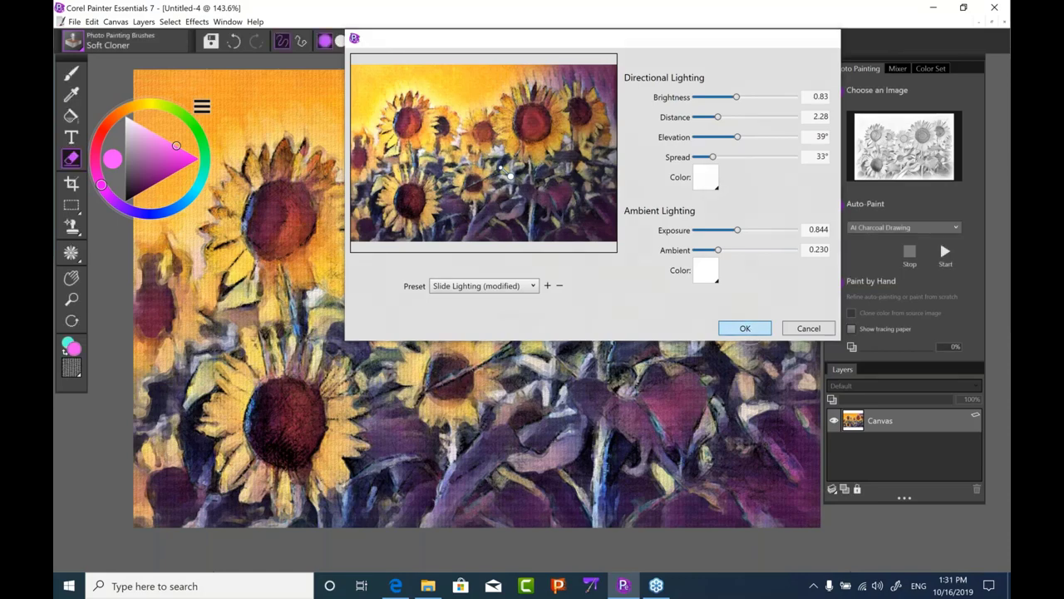
# - Undo the applied lighting and the surface texture on the sunflower painting
pyautogui.click(91, 22)
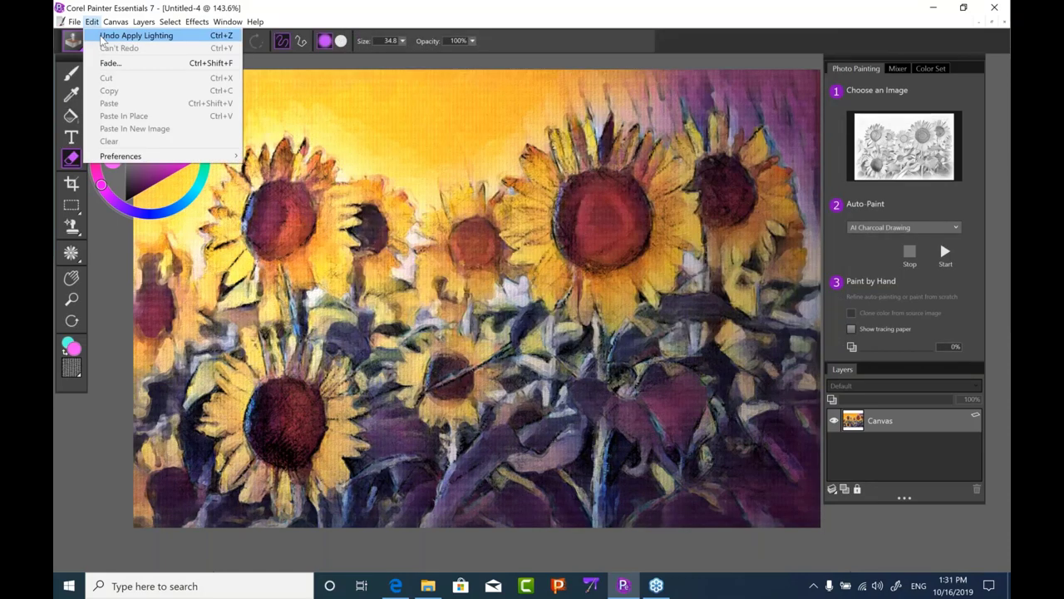
pyautogui.click(103, 36)
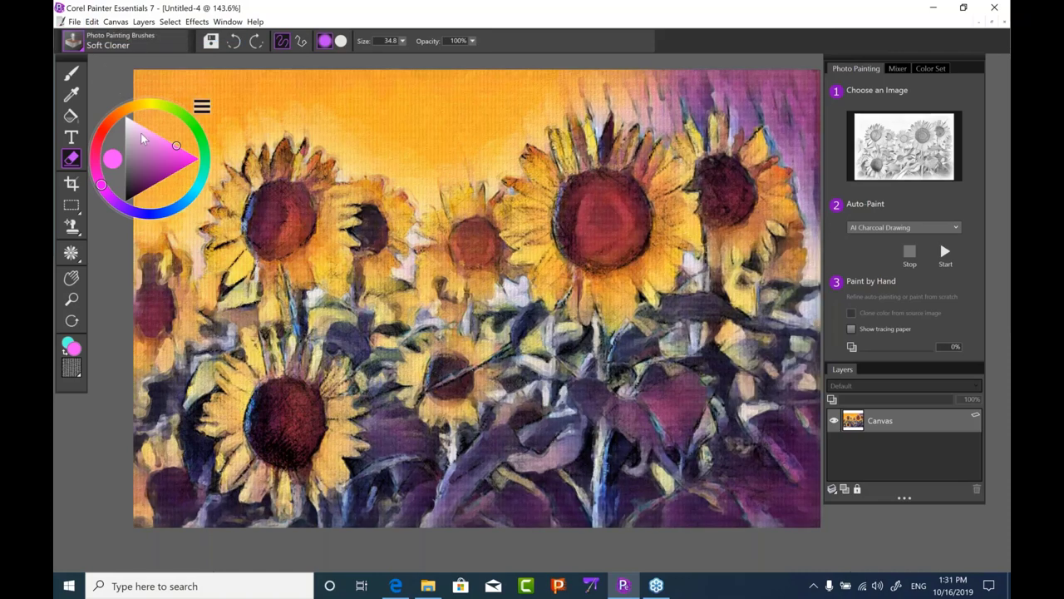
pyautogui.click(93, 22)
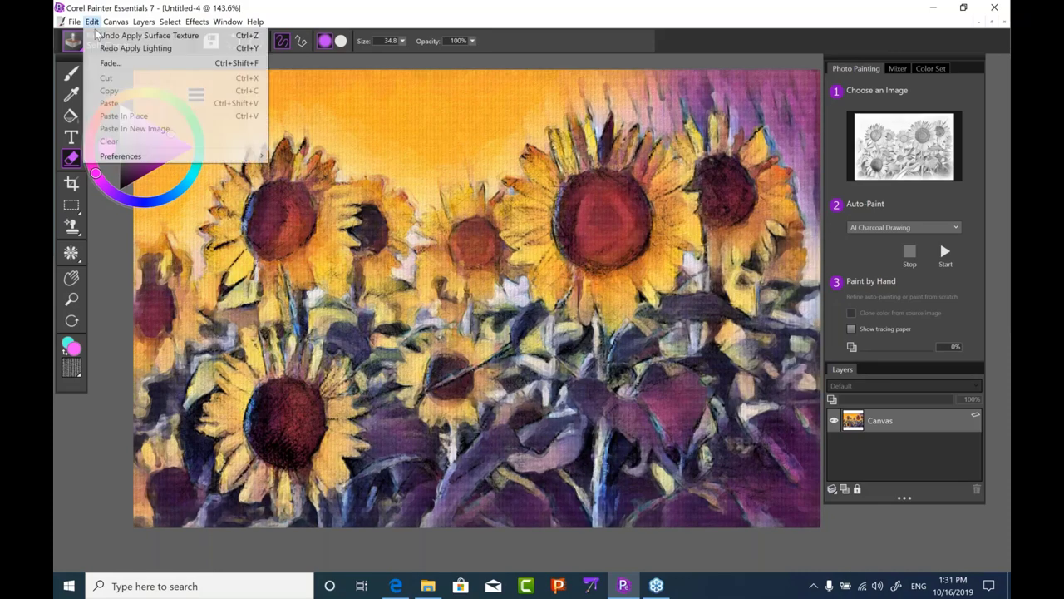
pyautogui.click(103, 35)
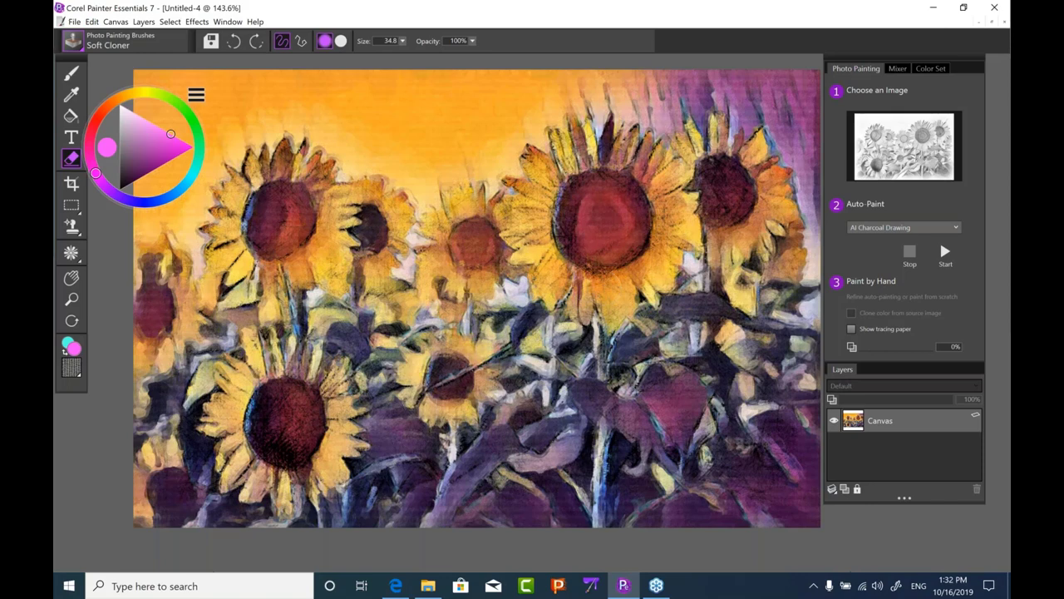
# - Close the sunflower painting without saving its changes
pyautogui.hotkey('ctrl', 'w')
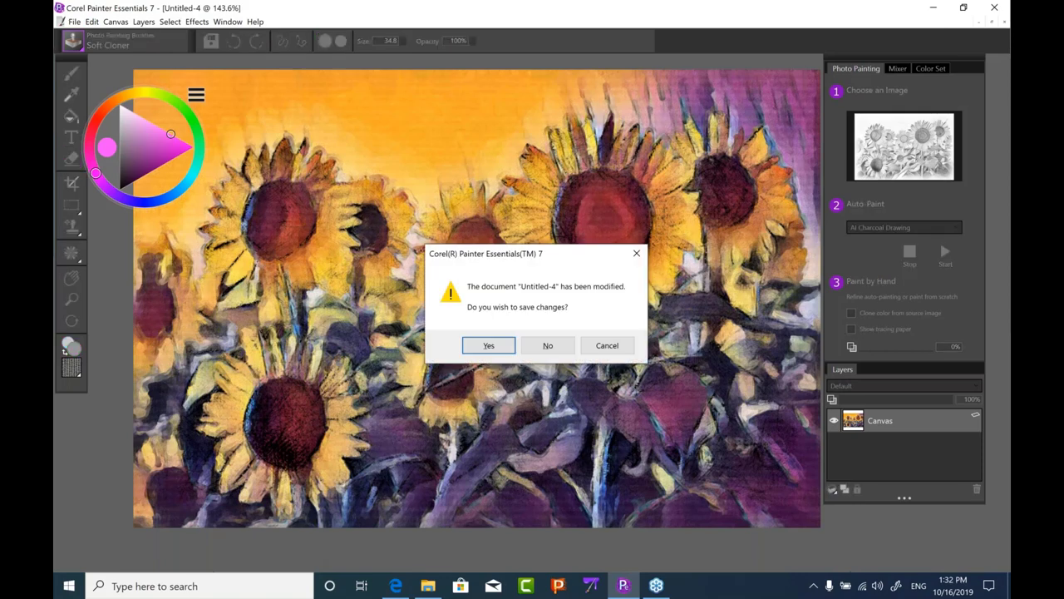
pyautogui.click(548, 346)
pyautogui.click(863, 170)
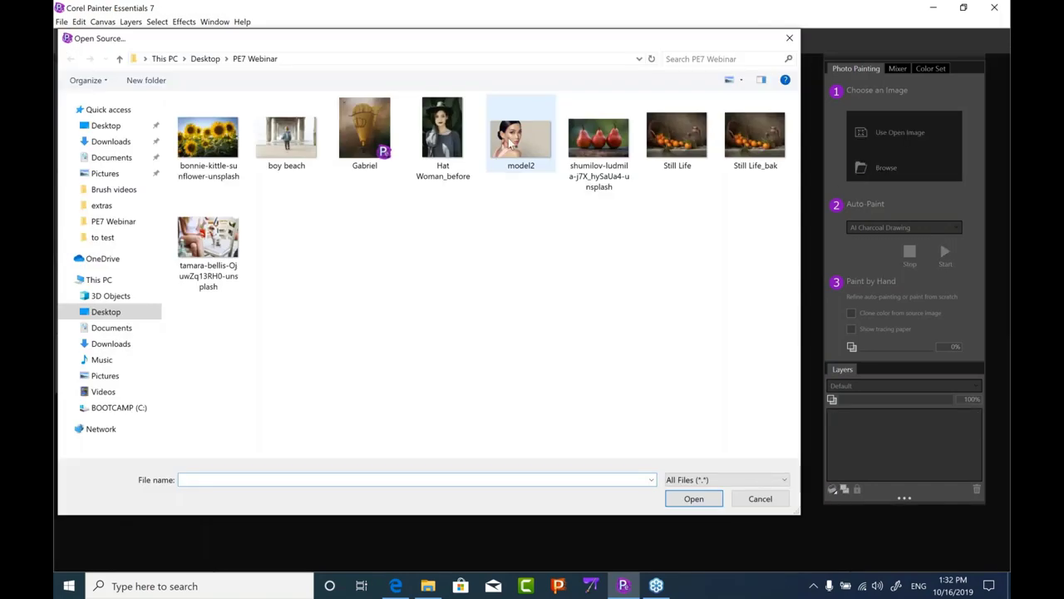
pyautogui.click(510, 143)
pyautogui.doubleClick(510, 143)
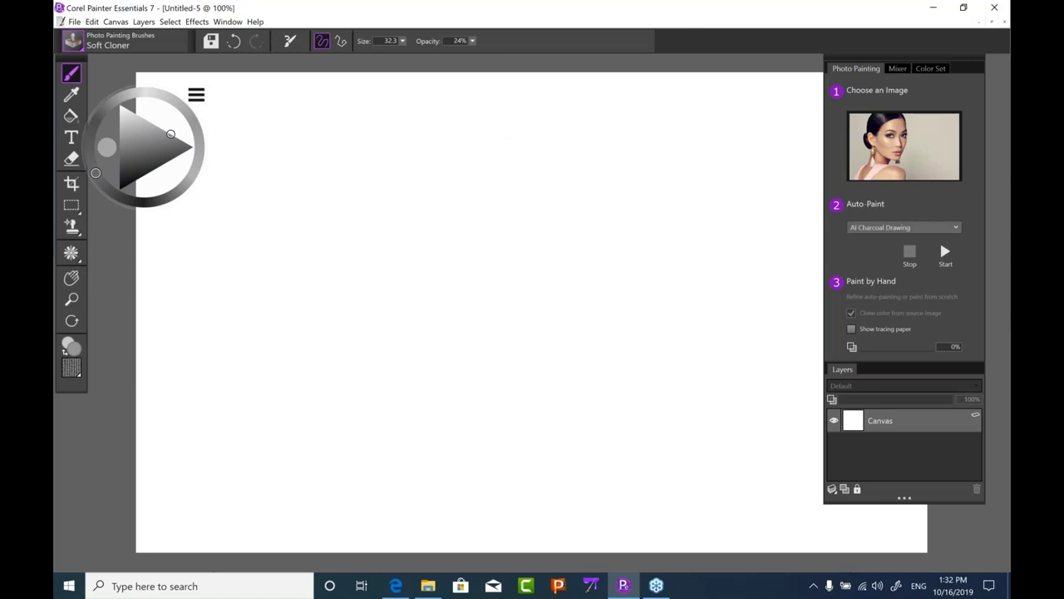
pyautogui.click(547, 348)
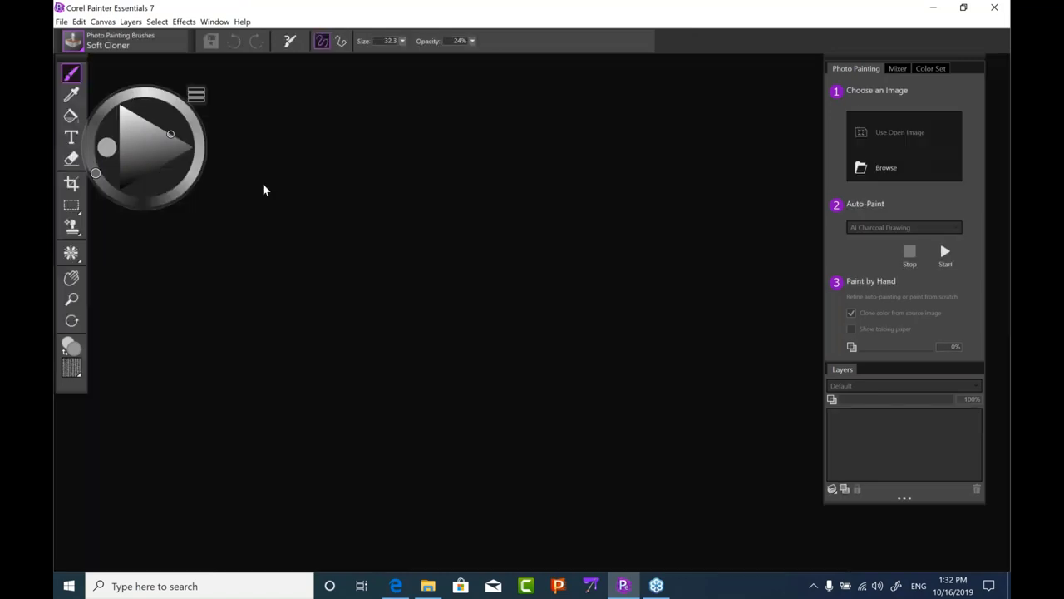
# - Open the model2 photo, undo the stray brush stroke, and move the colour wheel onto the plain background beside the face
pyautogui.click(63, 25)
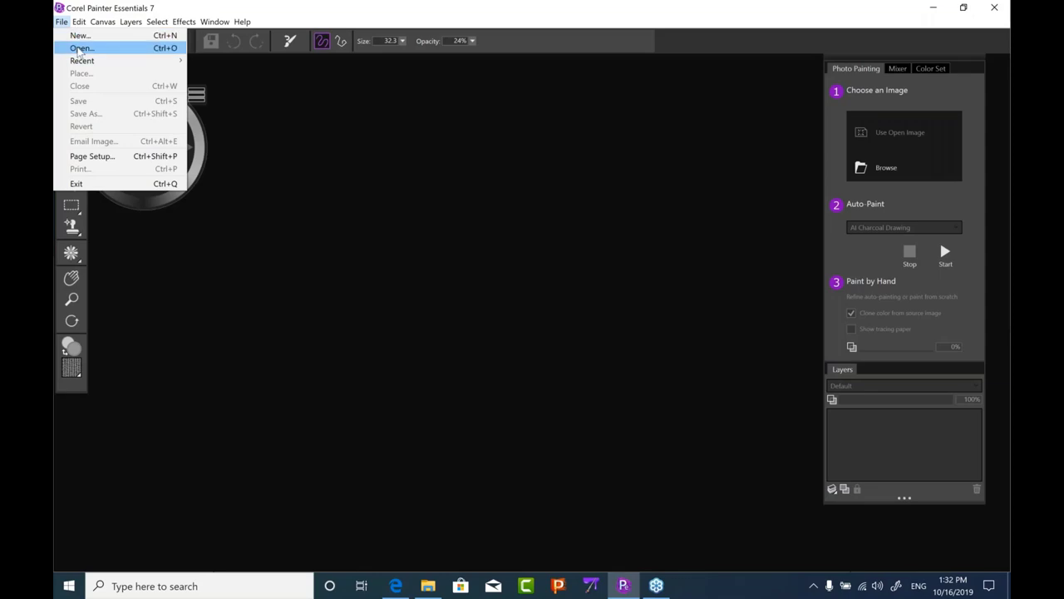
pyautogui.click(81, 47)
pyautogui.doubleClick(499, 147)
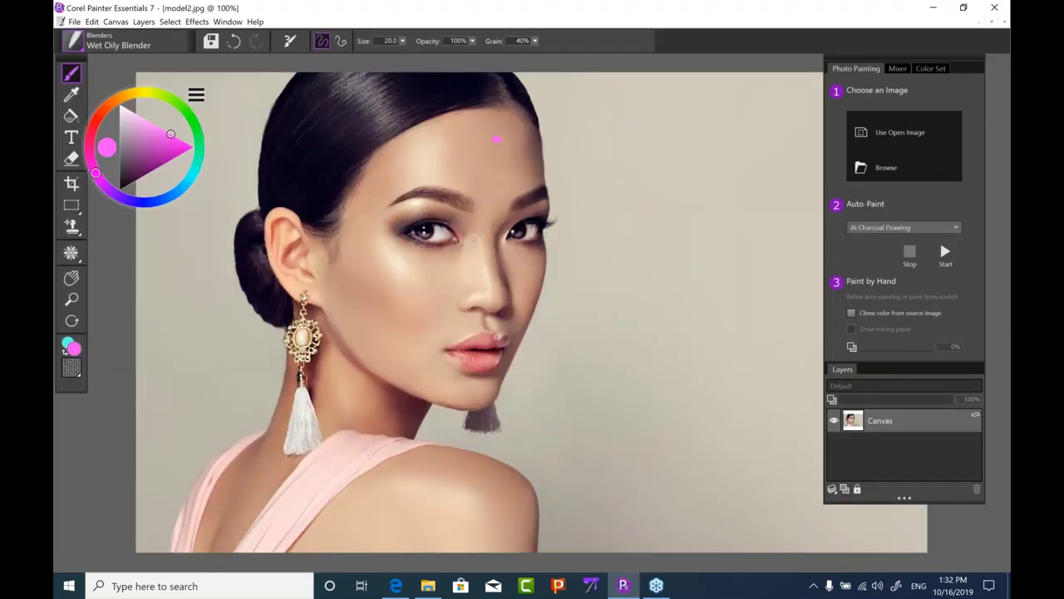
pyautogui.hotkey('ctrl', 'z')
pyautogui.moveTo(196, 95); pyautogui.dragTo(769, 57)
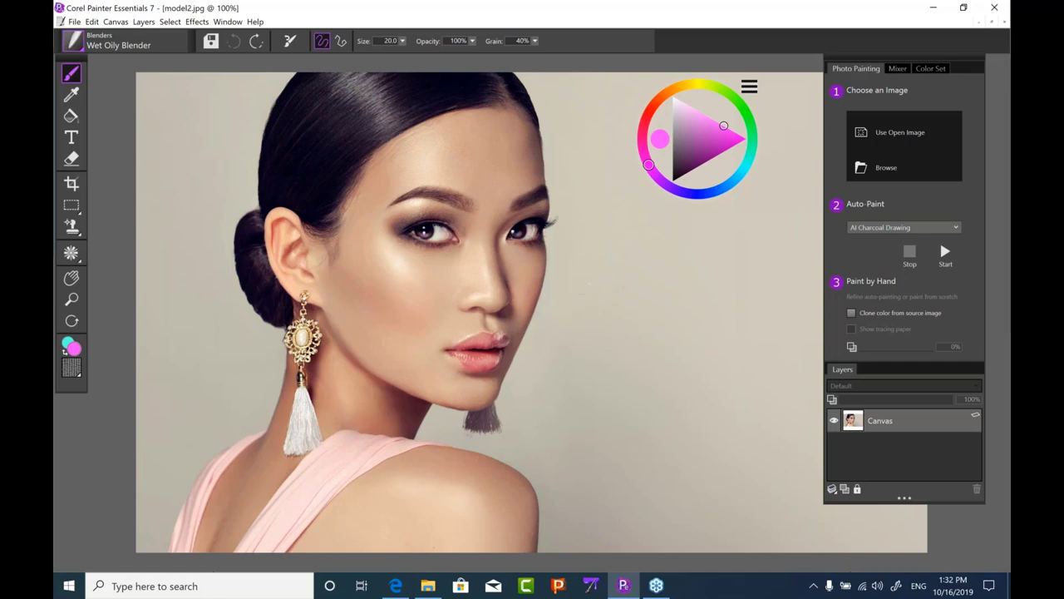
# - Choose the Color Hose Jitter brush from the F-X brush category
pyautogui.click(91, 21)
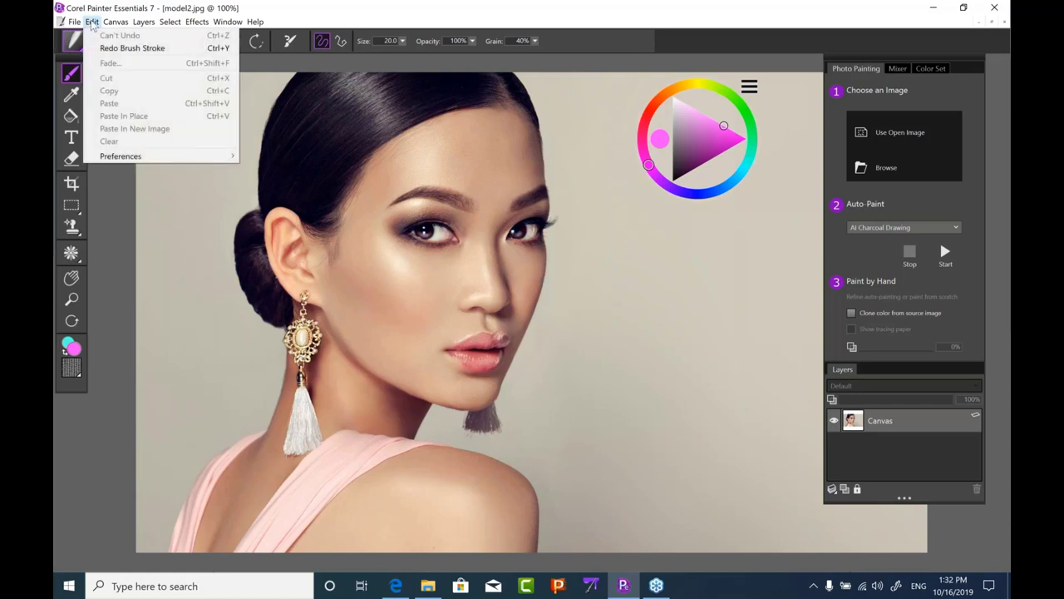
pyautogui.click(115, 22)
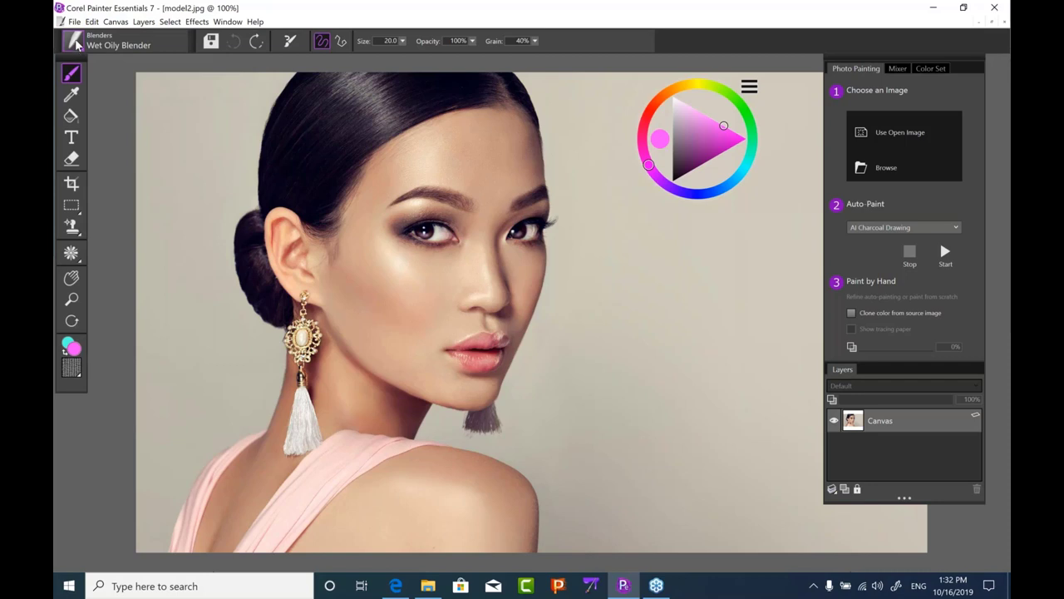
pyautogui.click(75, 45)
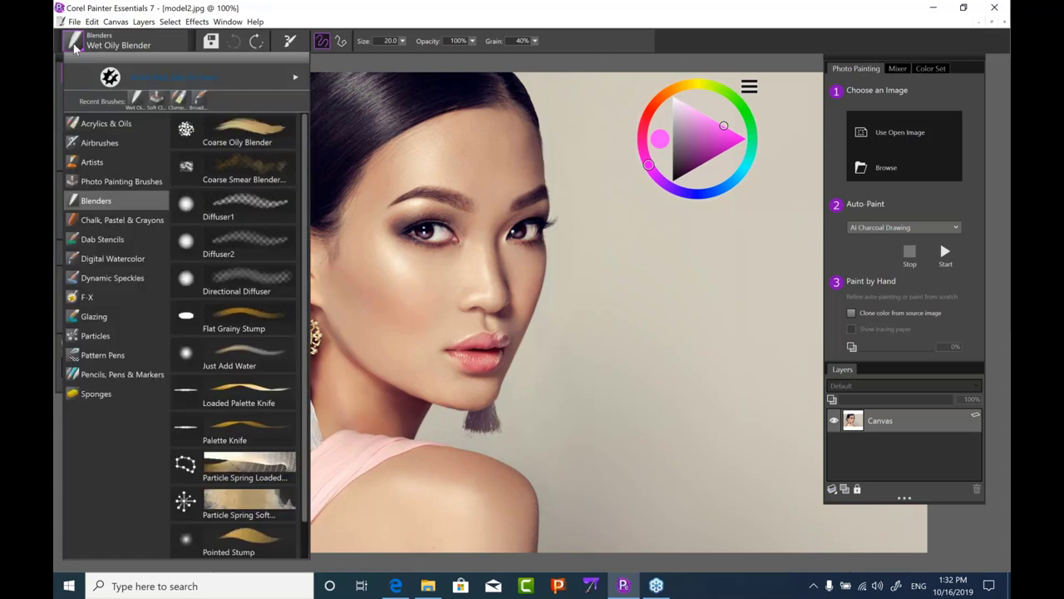
pyautogui.click(91, 298)
pyautogui.click(91, 302)
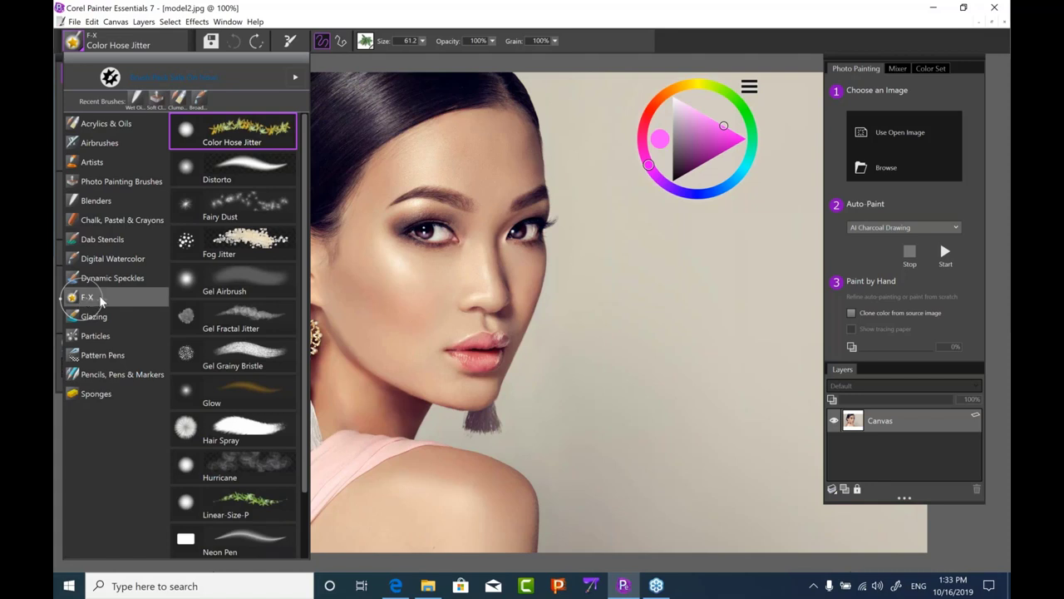
pyautogui.click(238, 139)
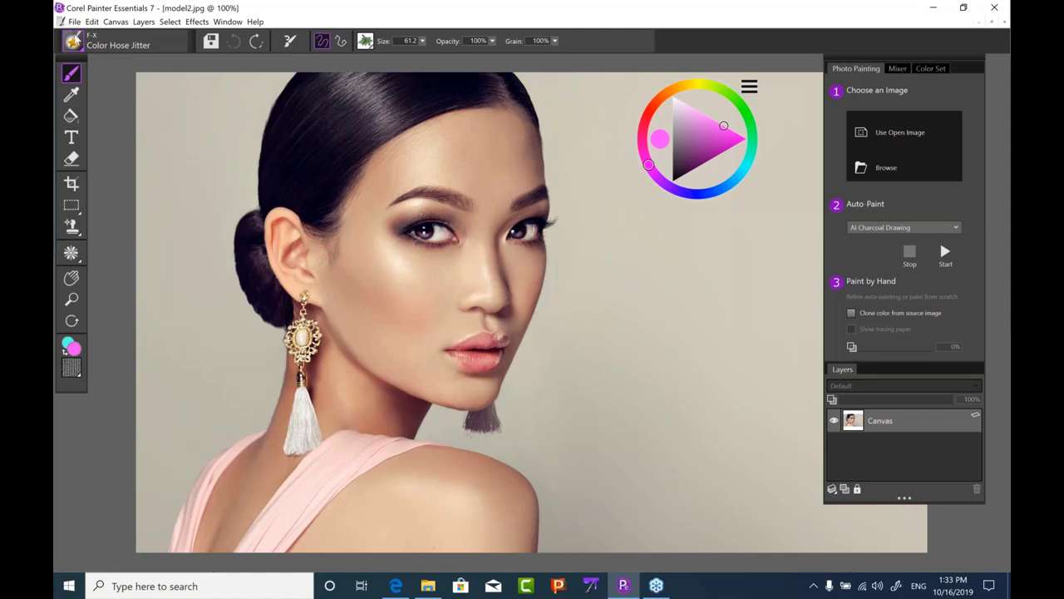
# - Paint a wavy leaf garland across the model's hair, eyes and background with Color Hose Jitter at about size 113.8
pyautogui.click(73, 42)
pyautogui.scroll(-3, 306, 261)
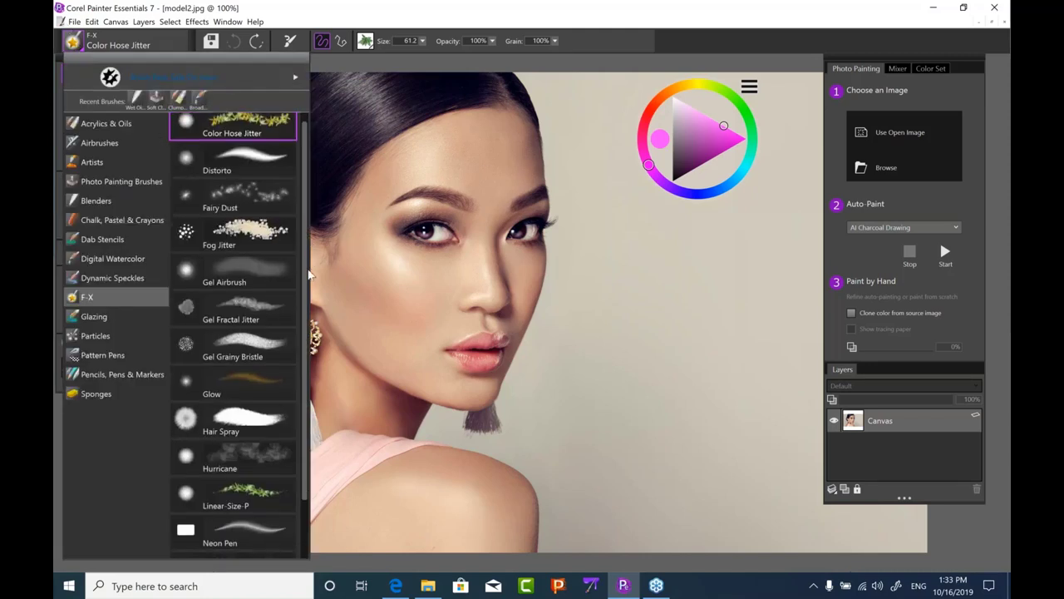
pyautogui.scroll(3, 306, 299)
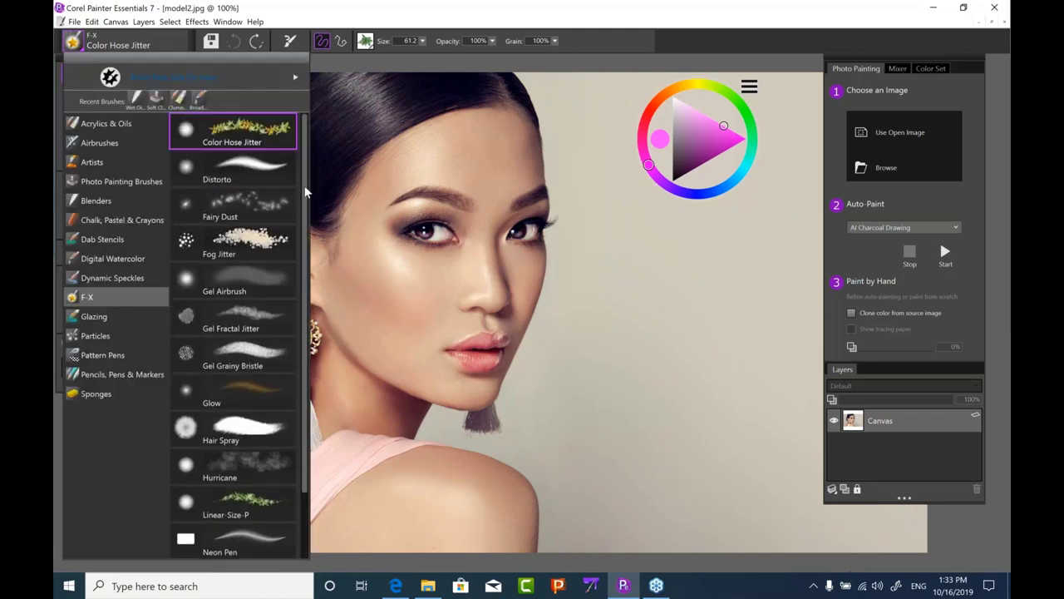
pyautogui.click(246, 135)
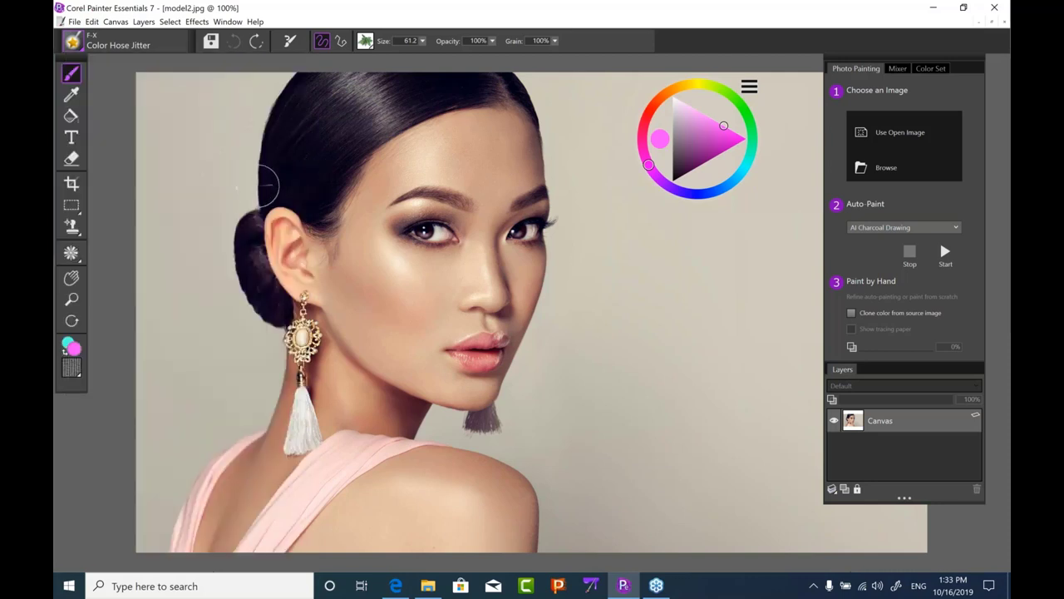
pyautogui.moveTo(268, 178)
pyautogui.mouseDown()
pyautogui.moveTo(243, 173)
pyautogui.moveTo(271, 200)
pyautogui.moveTo(374, 198)
pyautogui.moveTo(501, 171)
pyautogui.moveTo(629, 229)
pyautogui.moveTo(734, 244)
pyautogui.moveTo(786, 196)
pyautogui.mouseUp()
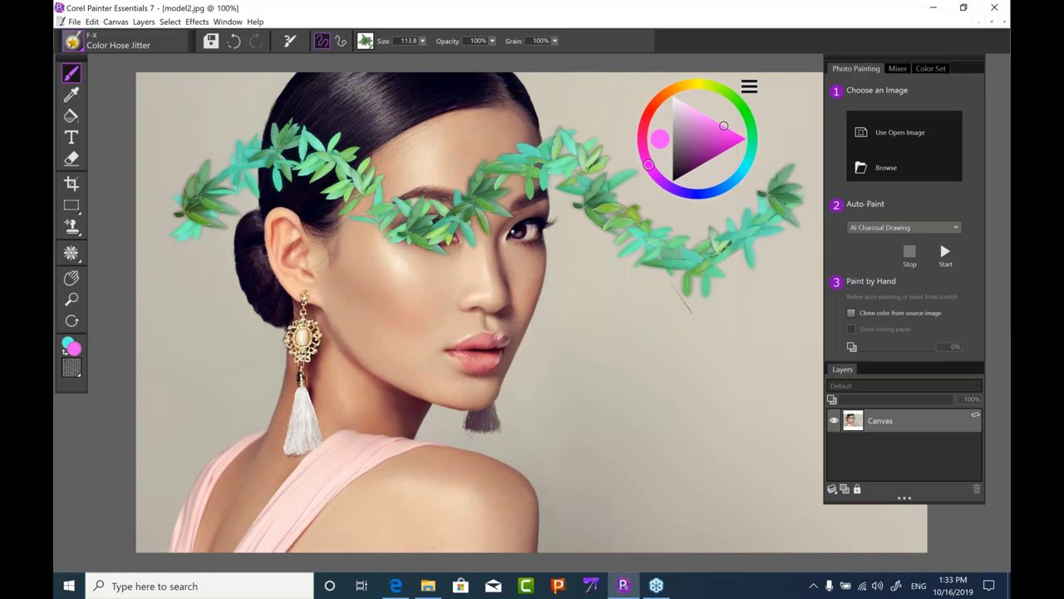
# - Paint a second wavy leaf garland from the earring across the lower face and background with the Linear-Size-P brush
pyautogui.click(73, 43)
pyautogui.click(249, 505)
pyautogui.moveTo(217, 343)
pyautogui.mouseDown()
pyautogui.moveTo(241, 369)
pyautogui.moveTo(200, 336)
pyautogui.moveTo(232, 316)
pyautogui.moveTo(403, 333)
pyautogui.moveTo(475, 296)
pyautogui.moveTo(556, 347)
pyautogui.moveTo(675, 359)
pyautogui.moveTo(750, 325)
pyautogui.moveTo(782, 330)
pyautogui.moveTo(798, 295)
pyautogui.mouseUp()
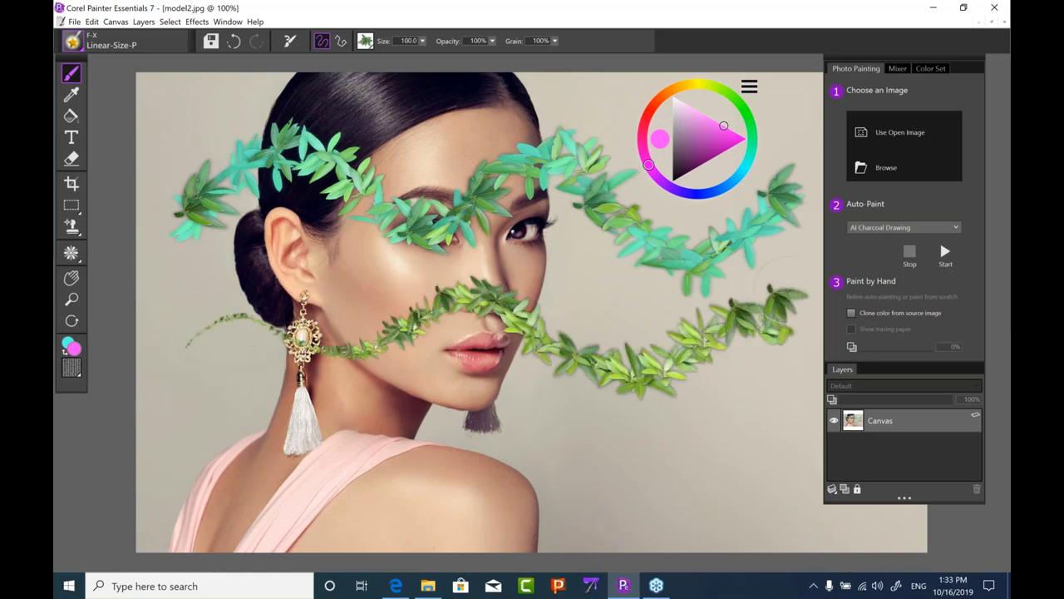
# - Paint scattered leaves across the shoulder and lower background with the Spray-Size-P brush at about size 106.4
pyautogui.click(73, 43)
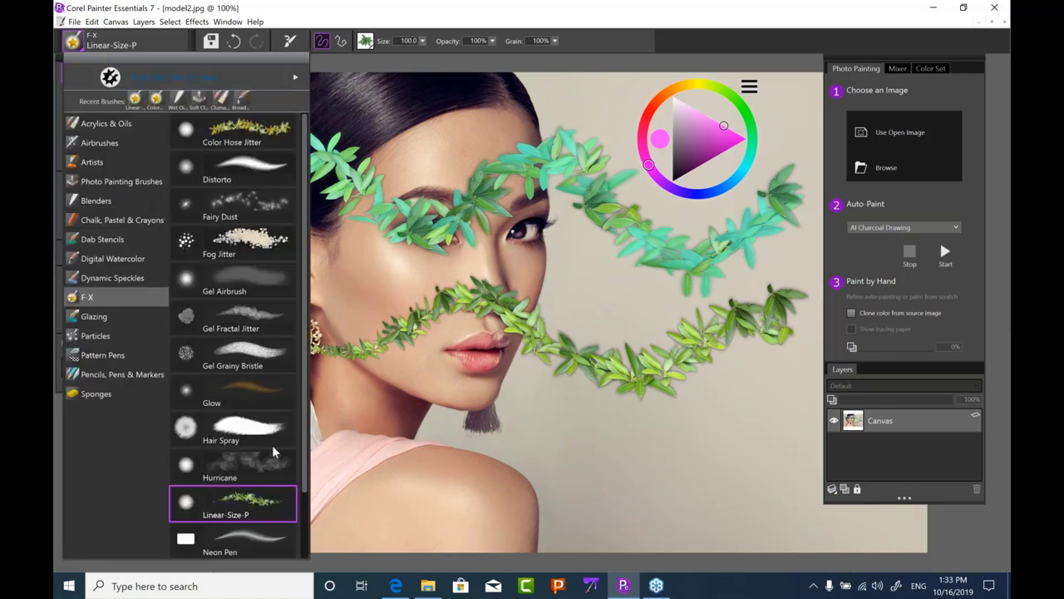
pyautogui.moveTo(306, 474); pyautogui.dragTo(314, 545)
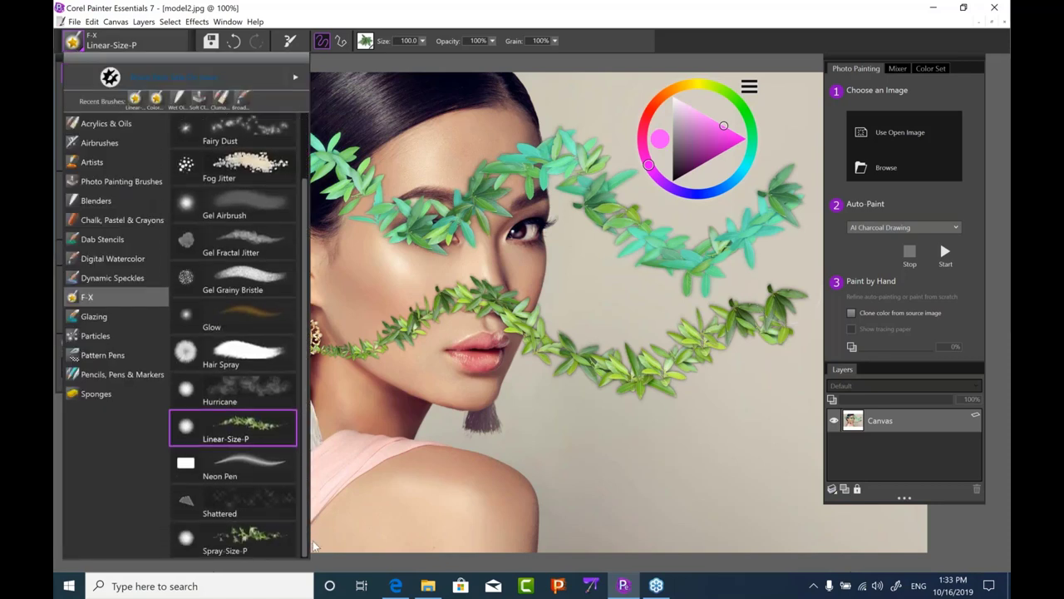
pyautogui.click(246, 544)
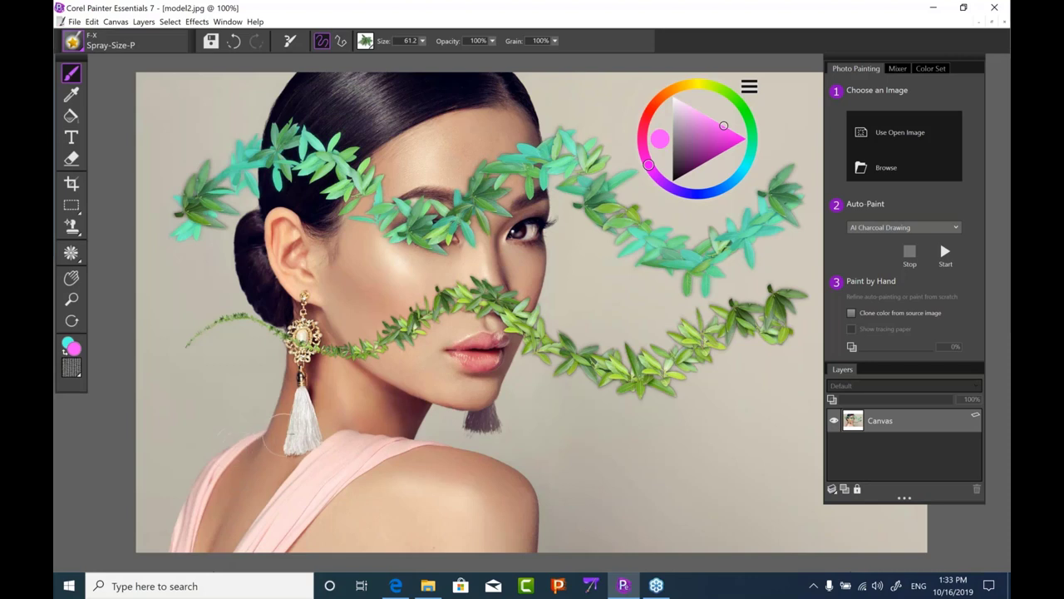
pyautogui.moveTo(247, 443)
pyautogui.mouseDown()
pyautogui.moveTo(271, 469)
pyautogui.moveTo(208, 471)
pyautogui.moveTo(223, 460)
pyautogui.moveTo(300, 484)
pyautogui.moveTo(400, 481)
pyautogui.moveTo(480, 425)
pyautogui.moveTo(537, 413)
pyautogui.moveTo(626, 454)
pyautogui.moveTo(688, 441)
pyautogui.moveTo(738, 467)
pyautogui.moveTo(794, 449)
pyautogui.mouseUp()
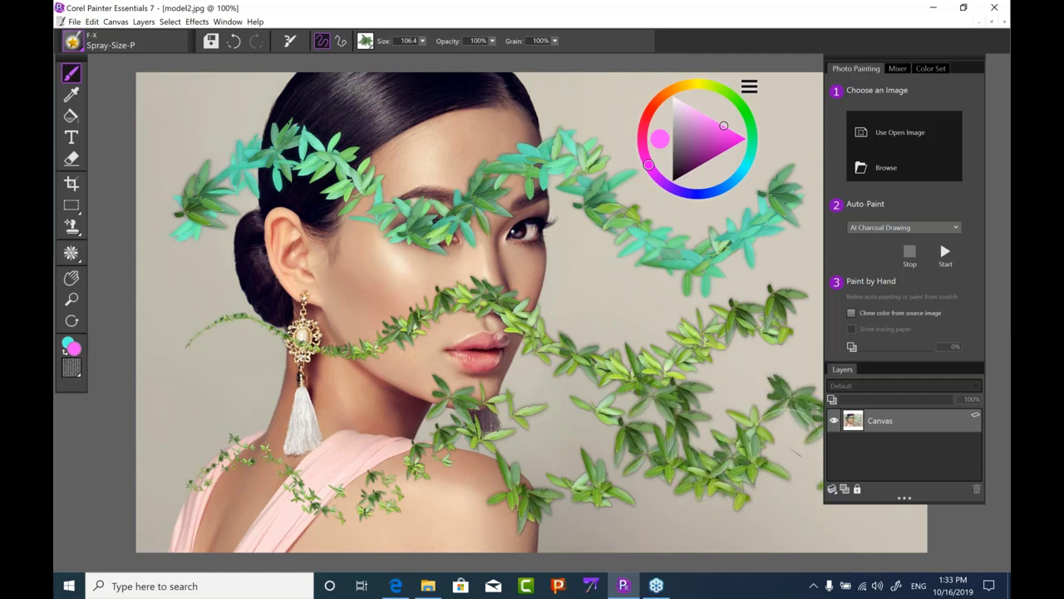
# - Undo all the leaf strokes on the portrait
pyautogui.hotkey('ctrl', 'z')
pyautogui.hotkey('ctrl', 'z')
pyautogui.hotkey('ctrl', 'z')
pyautogui.hotkey('ctrl', 'z')
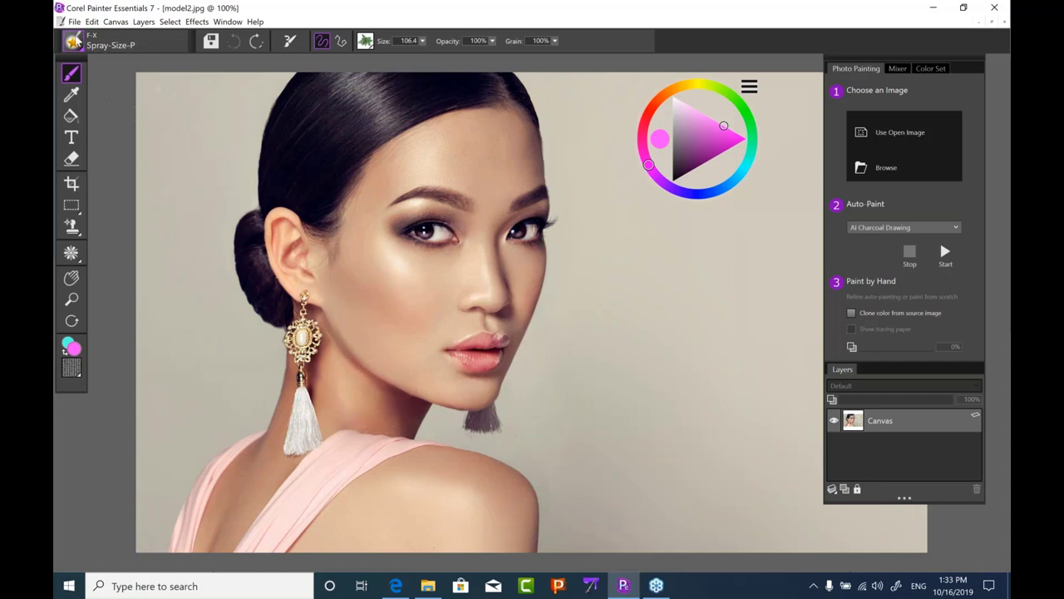
# - Choose the Linear-Size-P brush, load the white flower nozzle, and enlarge the brush to about size 152.4
pyautogui.click(73, 41)
pyautogui.click(259, 431)
pyautogui.click(366, 42)
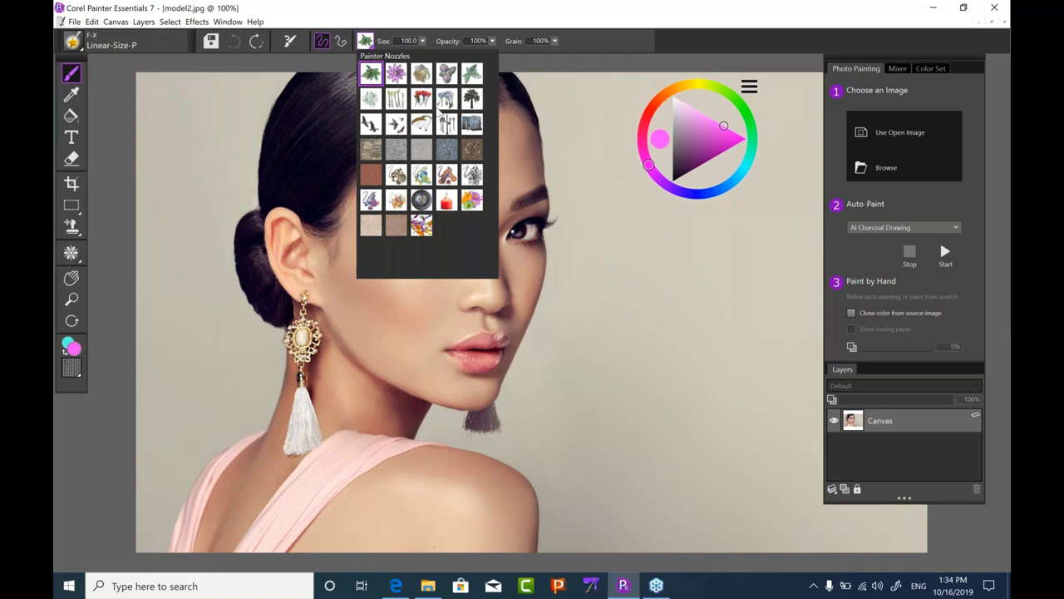
pyautogui.click(424, 77)
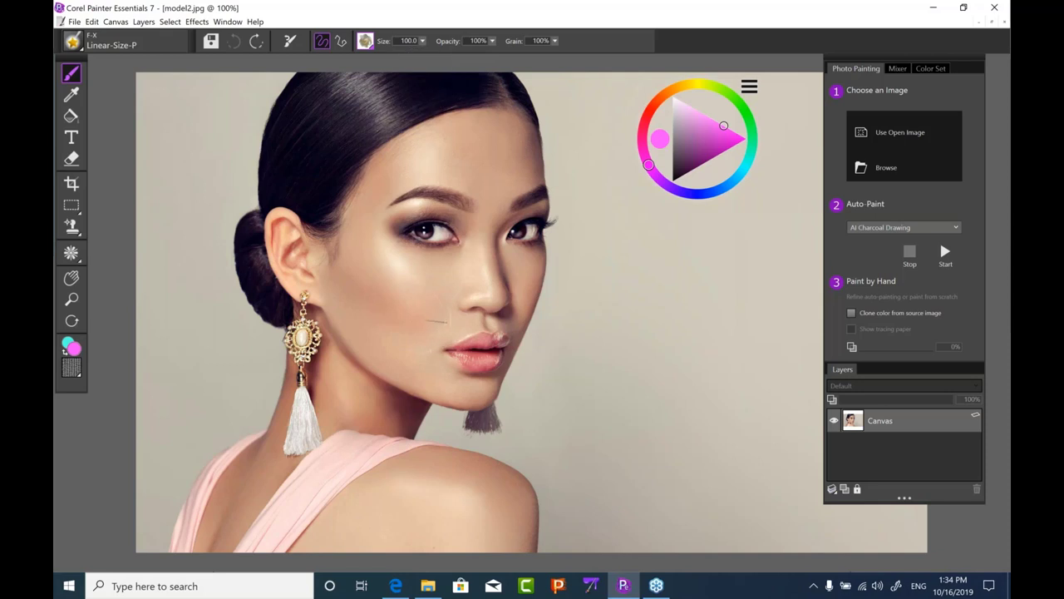
pyautogui.click(73, 43)
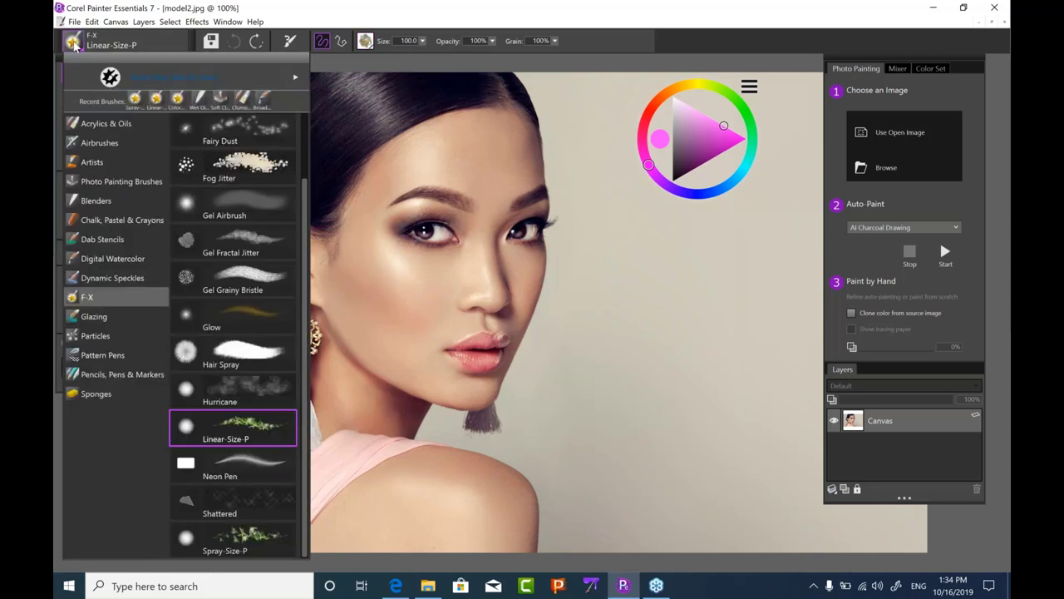
pyautogui.click(256, 434)
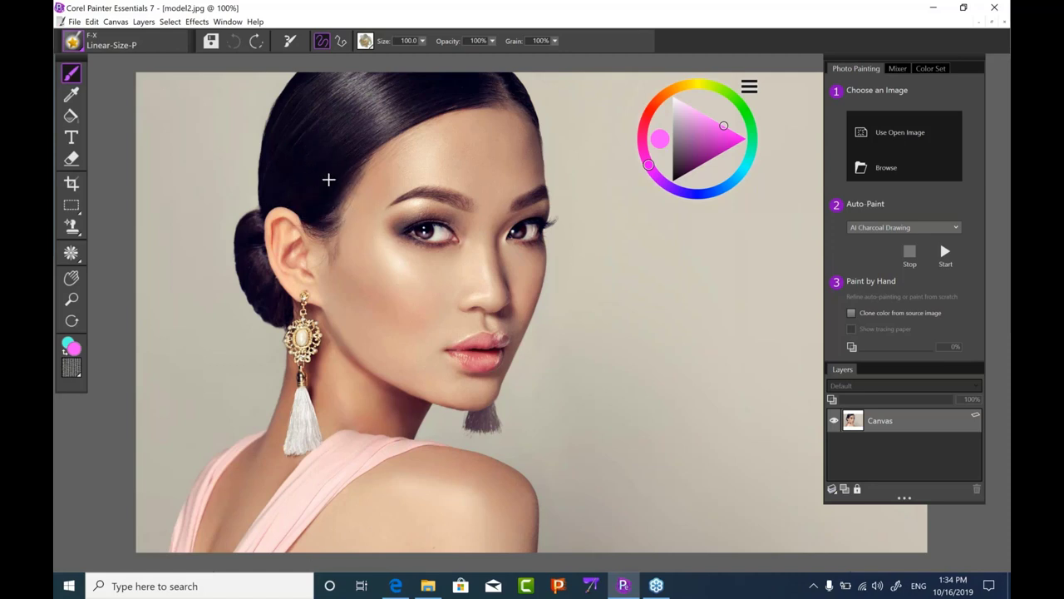
pyautogui.moveTo(321, 172); pyautogui.dragTo(351, 207)
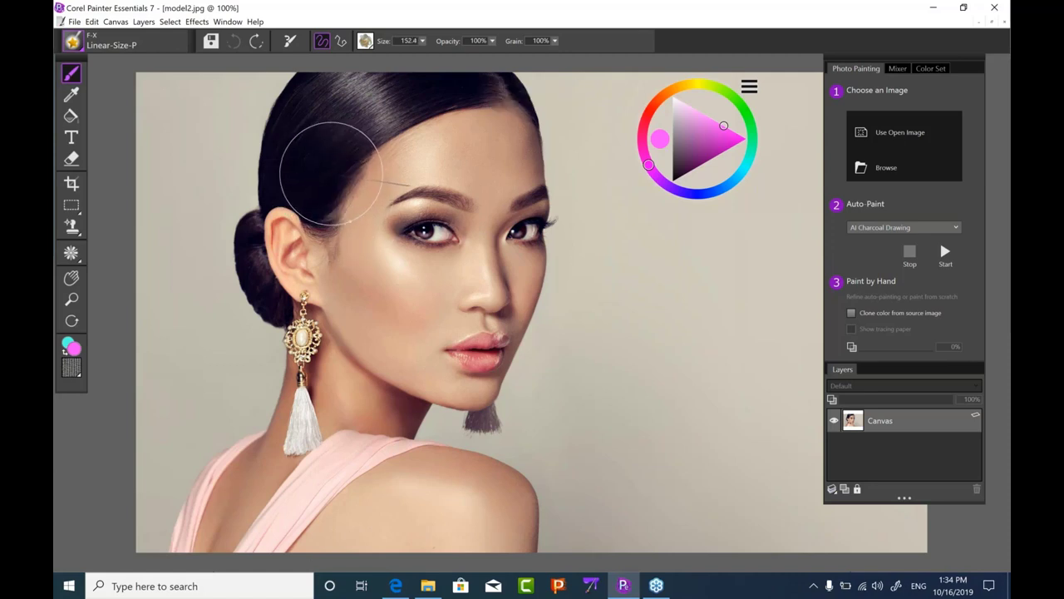
# - Try a long stroke of white flowers across the model's face and undo it
pyautogui.moveTo(220, 141)
pyautogui.mouseDown()
pyautogui.moveTo(583, 292)
pyautogui.moveTo(546, 385)
pyautogui.moveTo(717, 369)
pyautogui.mouseUp()
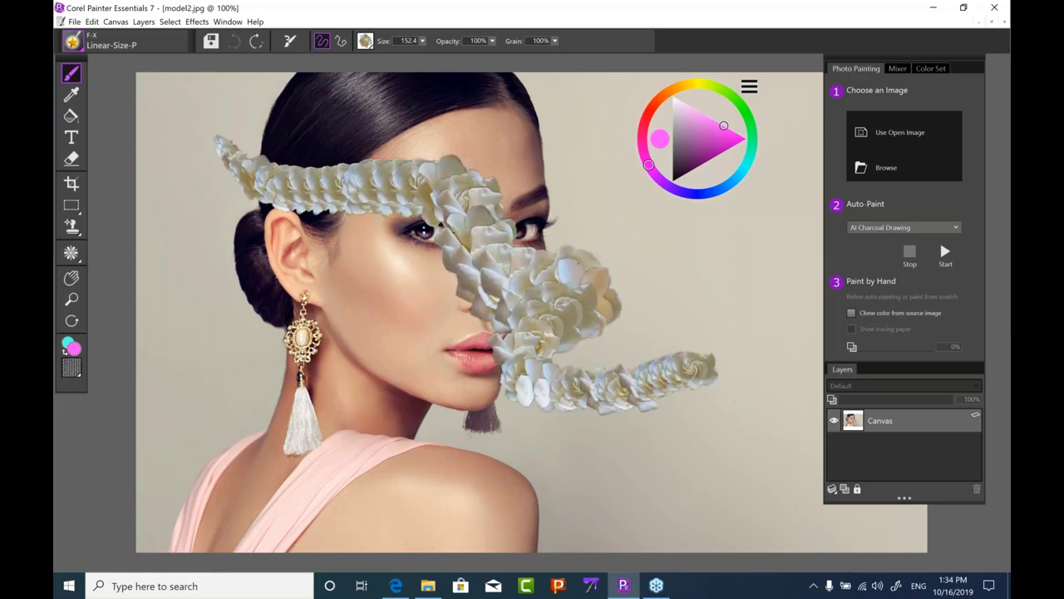
pyautogui.click(234, 41)
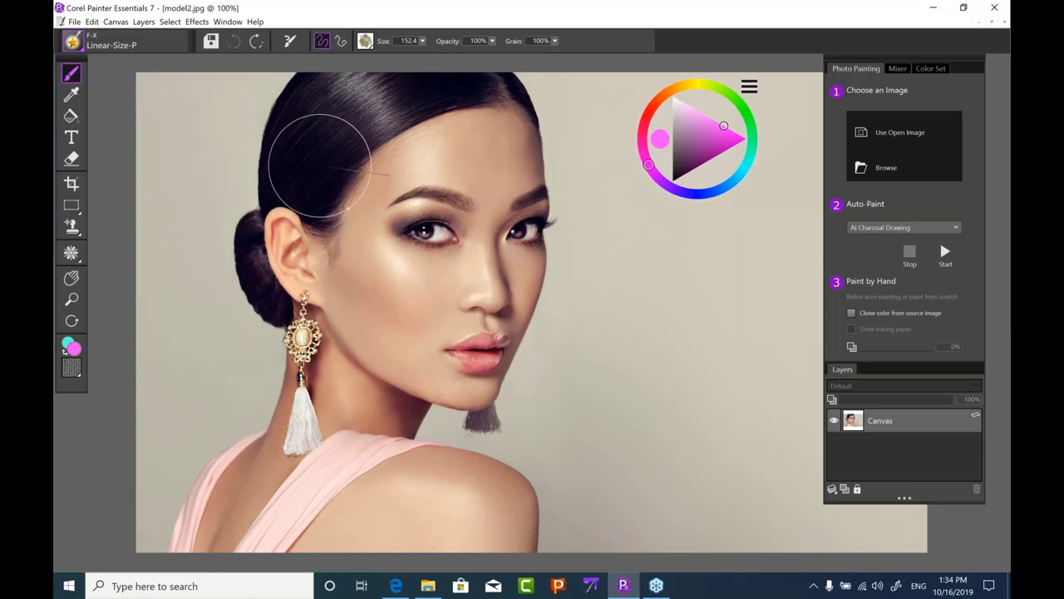
# - Stamp a single white flower on the hair above the model's ear, replacing the first attempt with a larger one
pyautogui.click(322, 166)
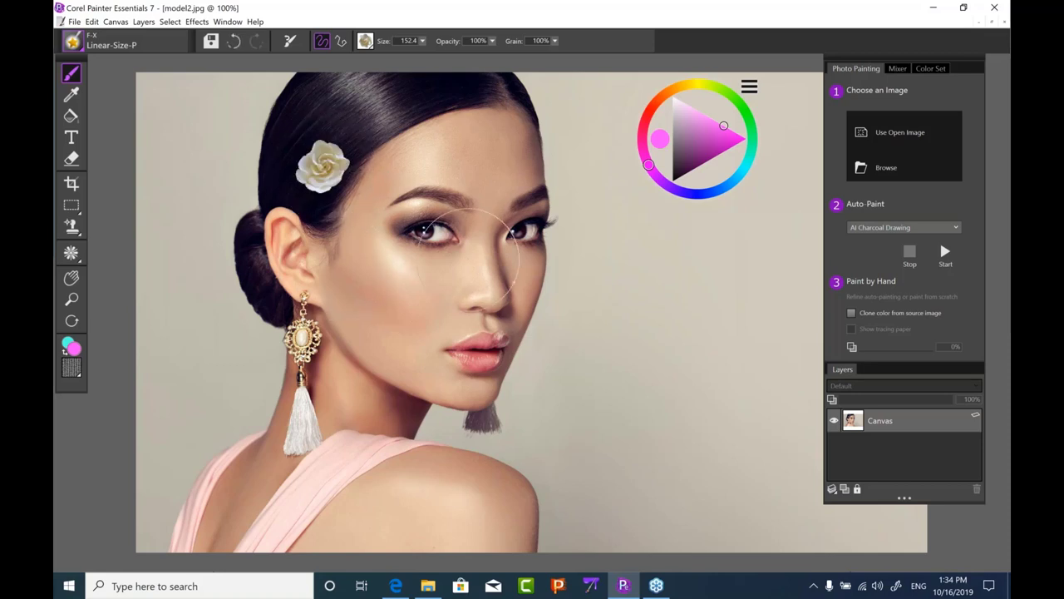
pyautogui.hotkey('ctrl', 'z')
pyautogui.click(324, 166)
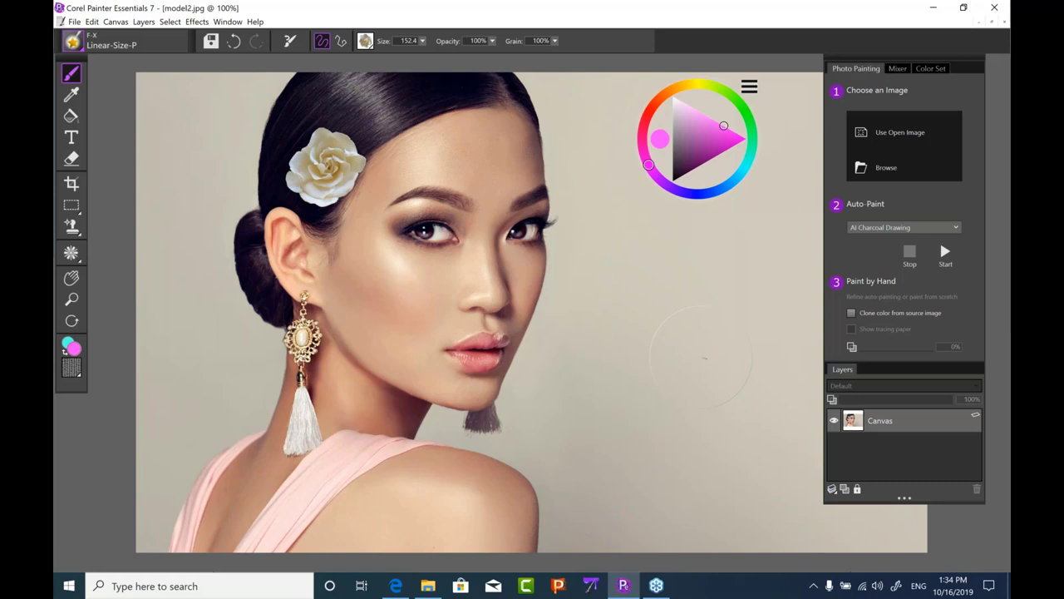
# - Save the portrait to the Desktop as the JPEG file modelflower with Excellent quality
pyautogui.click(74, 22)
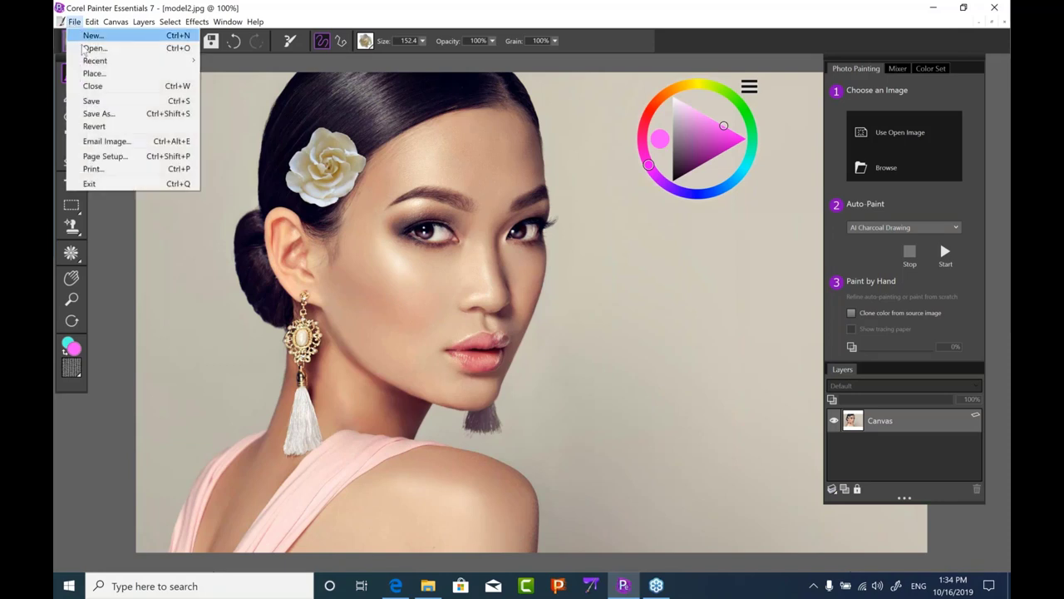
pyautogui.click(104, 113)
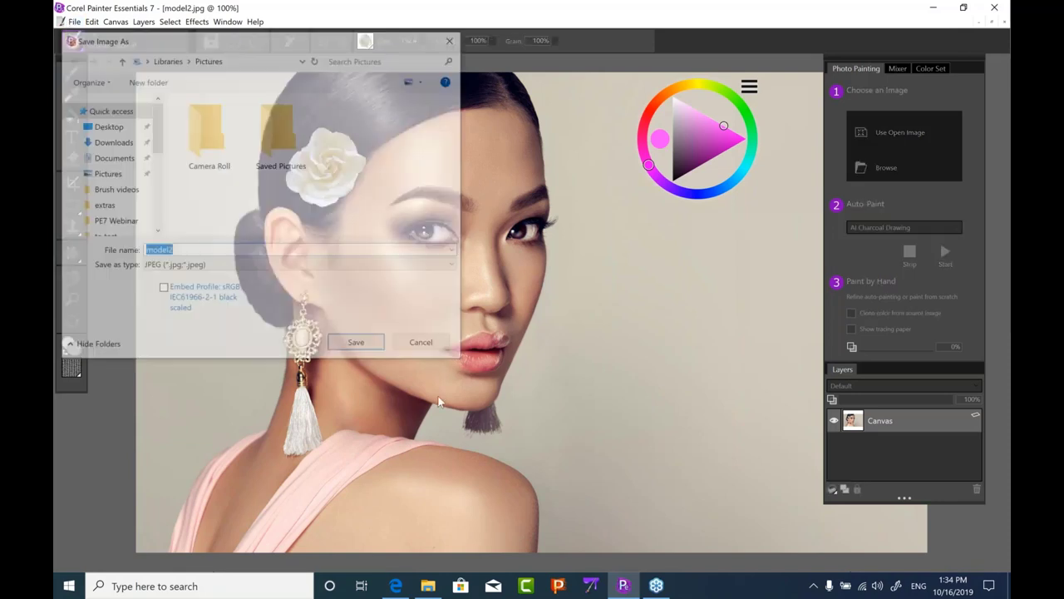
pyautogui.click(105, 125)
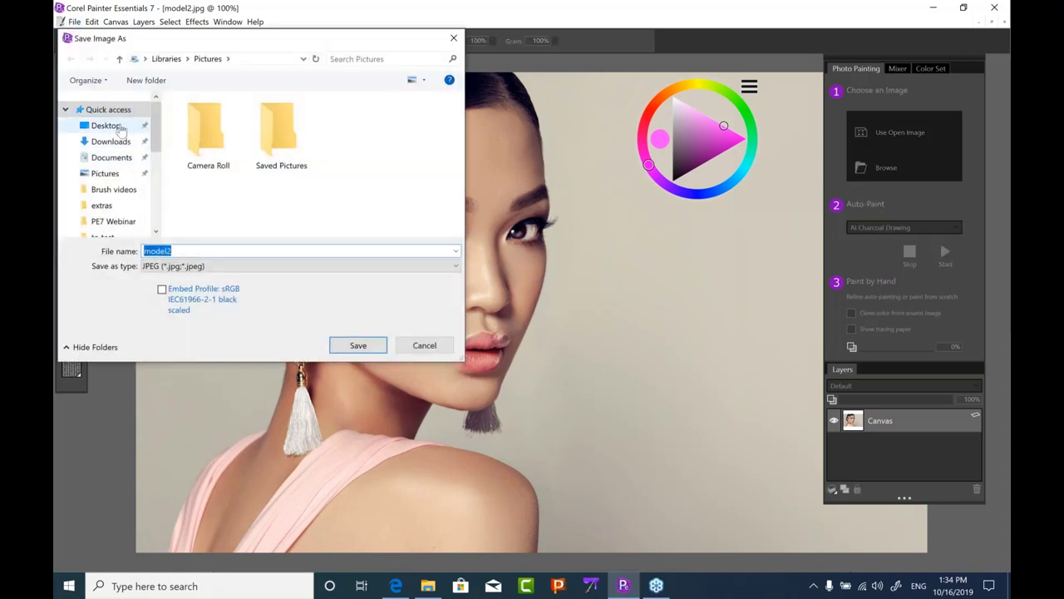
pyautogui.doubleClick(183, 250)
pyautogui.press('End')
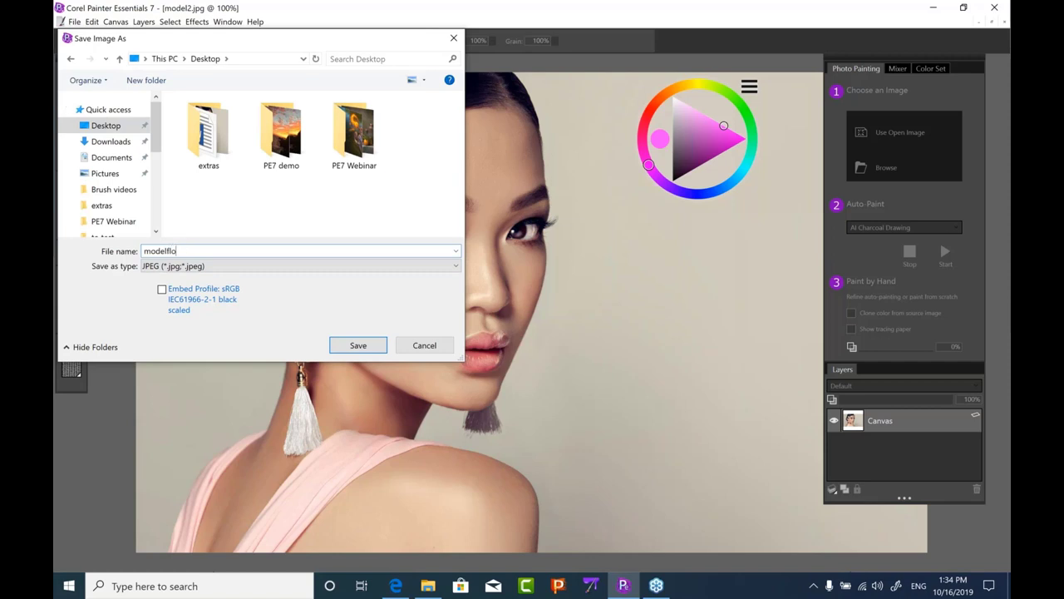
pyautogui.write('flower')
pyautogui.press('Return')
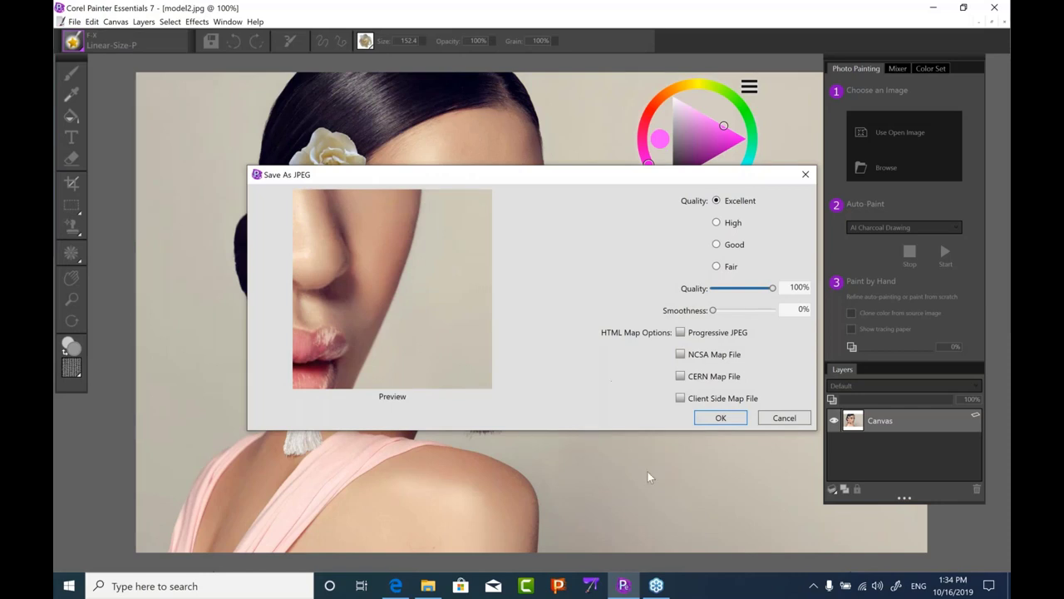
pyautogui.click(720, 418)
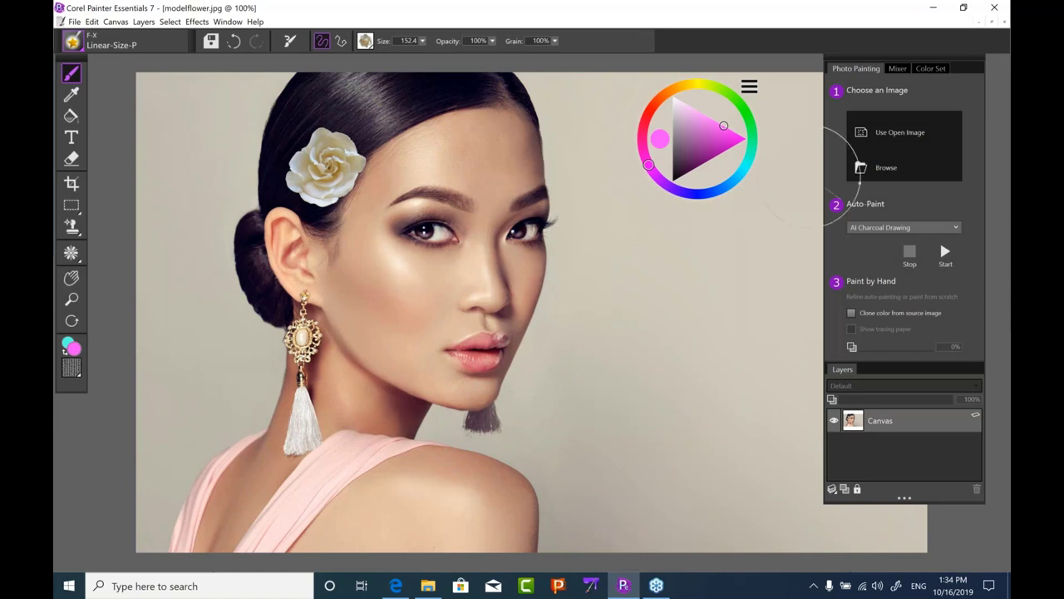
# - Use the open portrait as the photo painting source and auto-paint it with the AI Colored Pencil style
pyautogui.click(870, 133)
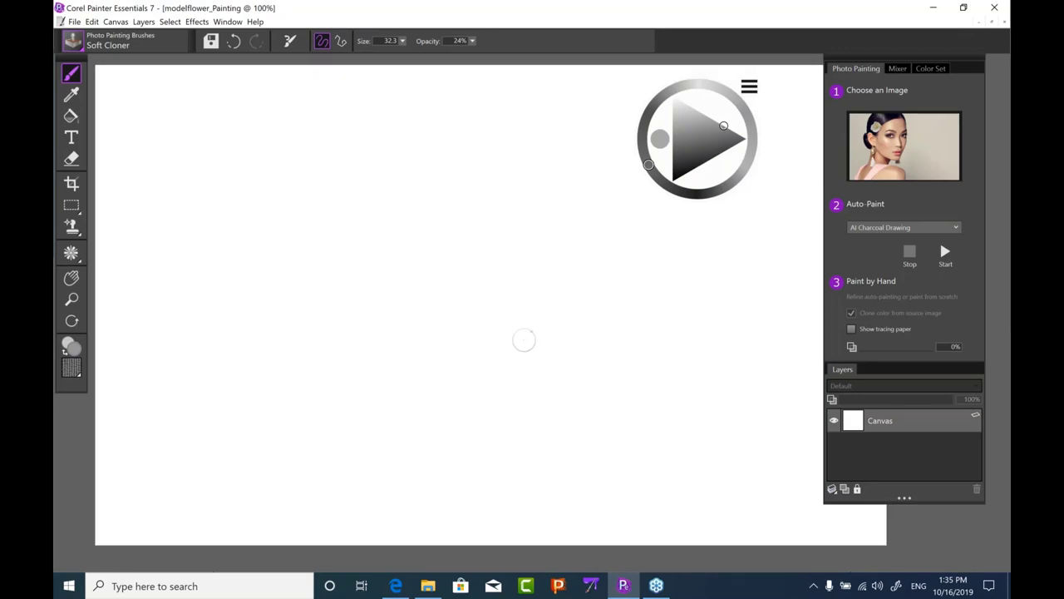
pyautogui.click(935, 231)
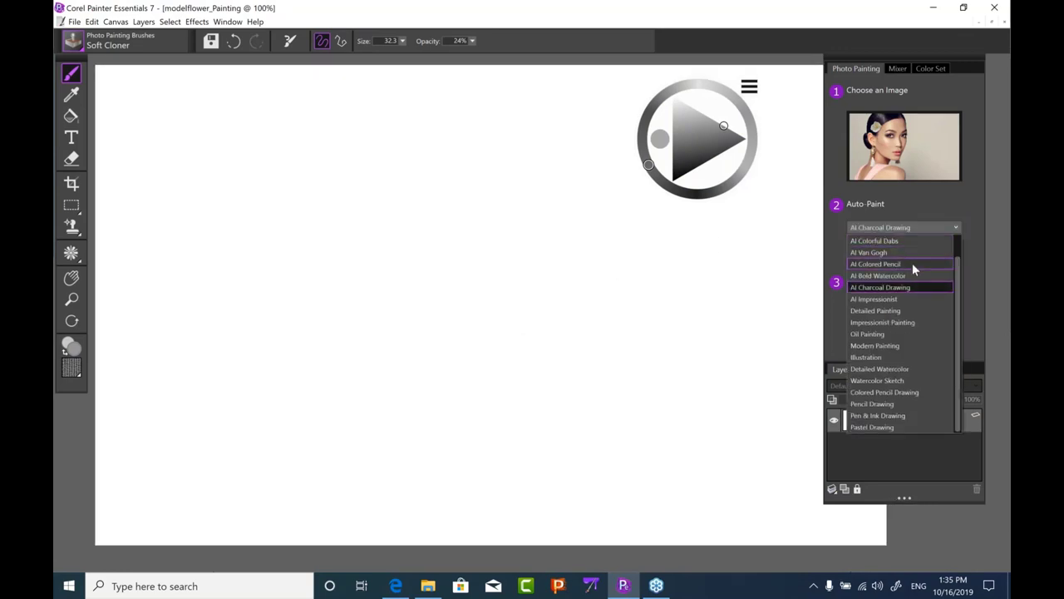
pyautogui.click(912, 263)
pyautogui.click(945, 252)
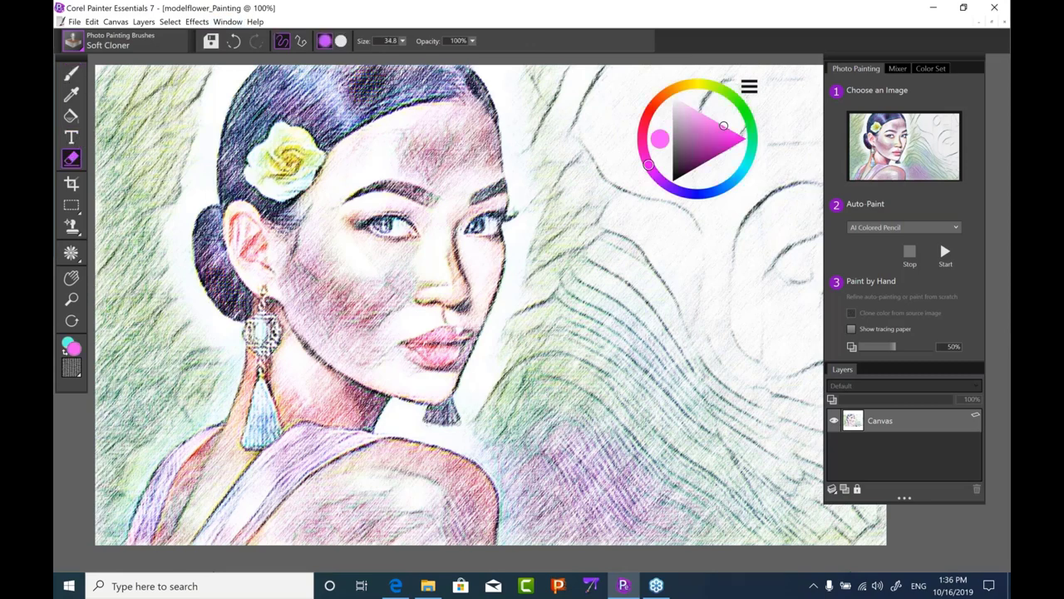
# - Erase the pencil-drawn background in front of the model's face and shoulder, enlarging the eraser to about size 151.6
pyautogui.moveTo(524, 96); pyautogui.dragTo(526, 174)
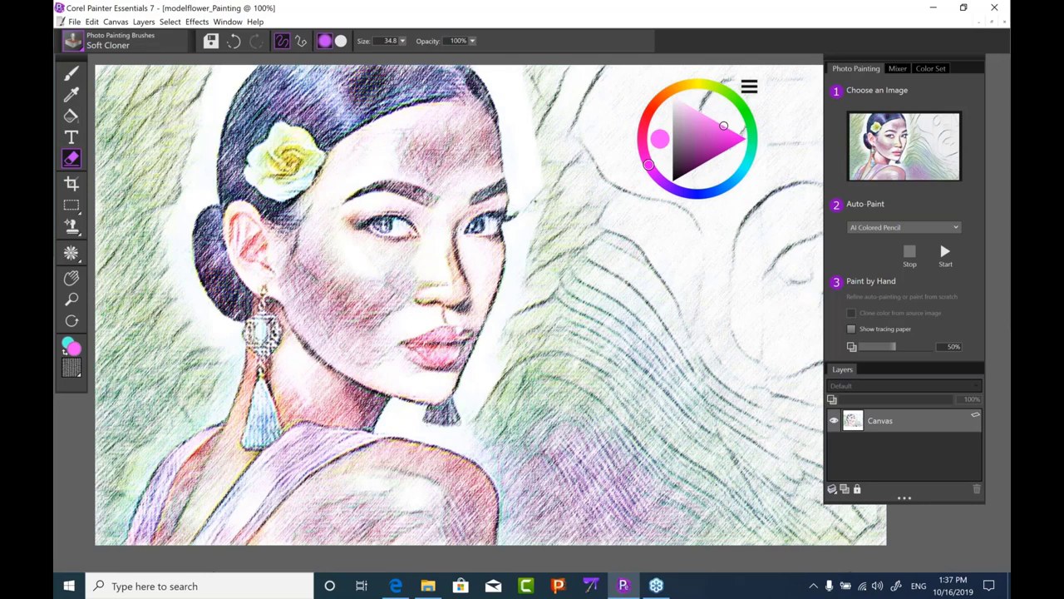
pyautogui.moveTo(533, 201)
pyautogui.mouseDown()
pyautogui.moveTo(543, 266)
pyautogui.moveTo(474, 433)
pyautogui.moveTo(476, 454)
pyautogui.moveTo(514, 480)
pyautogui.moveTo(508, 549)
pyautogui.moveTo(521, 499)
pyautogui.moveTo(495, 432)
pyautogui.moveTo(500, 407)
pyautogui.moveTo(517, 466)
pyautogui.moveTo(576, 509)
pyautogui.mouseUp()
pyautogui.moveTo(669, 362); pyautogui.dragTo(706, 402)
pyautogui.moveTo(624, 424)
pyautogui.mouseDown()
pyautogui.moveTo(553, 366)
pyautogui.moveTo(574, 299)
pyautogui.moveTo(578, 166)
pyautogui.moveTo(556, 75)
pyautogui.moveTo(723, 79)
pyautogui.moveTo(782, 100)
pyautogui.moveTo(803, 146)
pyautogui.moveTo(807, 416)
pyautogui.moveTo(856, 532)
pyautogui.moveTo(799, 508)
pyautogui.moveTo(724, 499)
pyautogui.moveTo(574, 524)
pyautogui.moveTo(632, 483)
pyautogui.moveTo(757, 503)
pyautogui.moveTo(711, 361)
pyautogui.moveTo(682, 320)
pyautogui.moveTo(620, 270)
pyautogui.moveTo(660, 191)
pyautogui.moveTo(624, 190)
pyautogui.moveTo(753, 215)
pyautogui.moveTo(795, 285)
pyautogui.mouseUp()
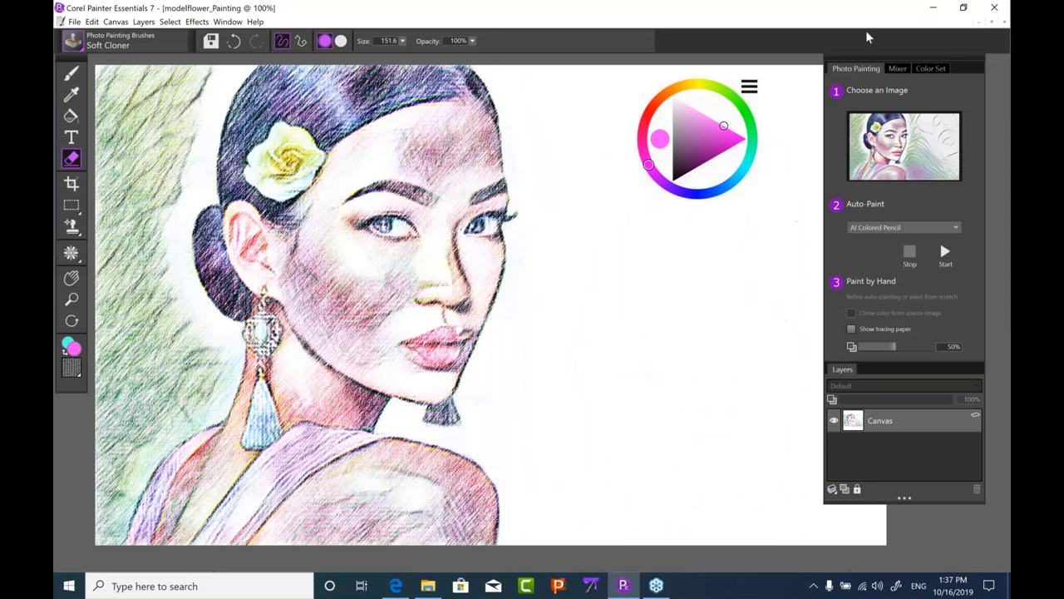
# - Erase the pencil-drawn background behind the model's hair and back down to her shoulder
pyautogui.moveTo(876, 58)
pyautogui.mouseDown()
pyautogui.moveTo(917, 55)
pyautogui.moveTo(913, 109)
pyautogui.moveTo(748, 185)
pyautogui.moveTo(814, 147)
pyautogui.moveTo(900, 54)
pyautogui.mouseUp()
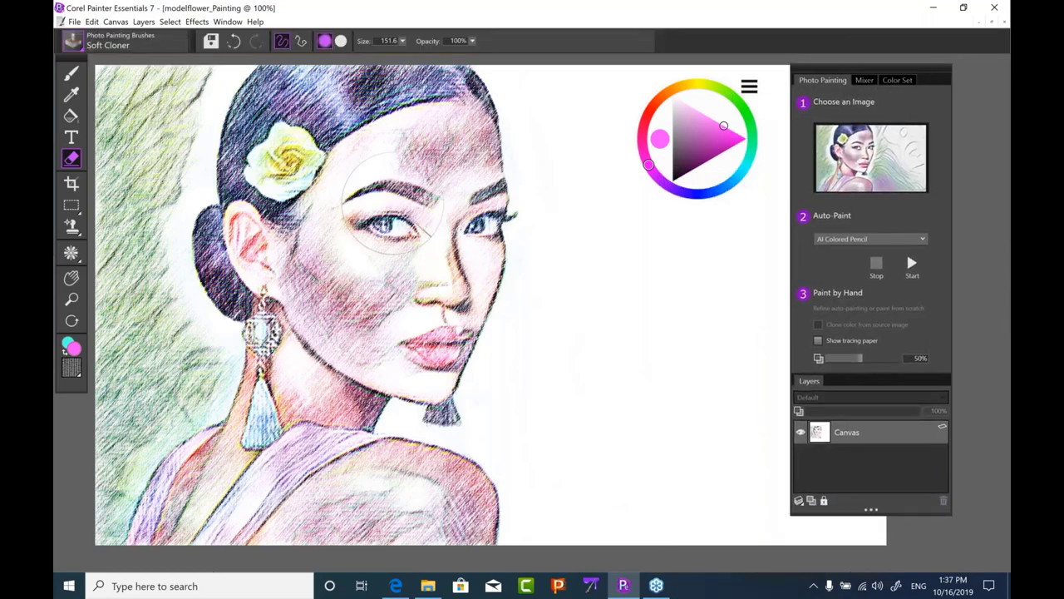
pyautogui.moveTo(200, 75)
pyautogui.mouseDown()
pyautogui.moveTo(174, 142)
pyautogui.moveTo(113, 84)
pyautogui.moveTo(133, 183)
pyautogui.moveTo(158, 152)
pyautogui.moveTo(133, 266)
pyautogui.moveTo(146, 357)
pyautogui.moveTo(208, 391)
pyautogui.moveTo(195, 375)
pyautogui.moveTo(121, 420)
pyautogui.moveTo(130, 380)
pyautogui.moveTo(117, 474)
pyautogui.moveTo(101, 484)
pyautogui.moveTo(109, 463)
pyautogui.mouseUp()
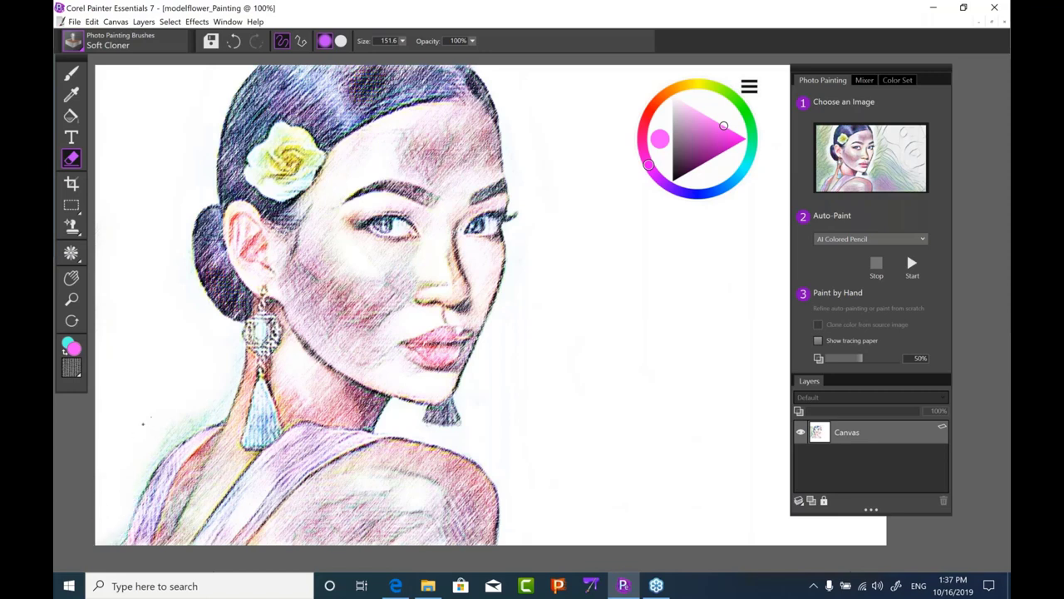
pyautogui.moveTo(167, 414); pyautogui.dragTo(186, 400)
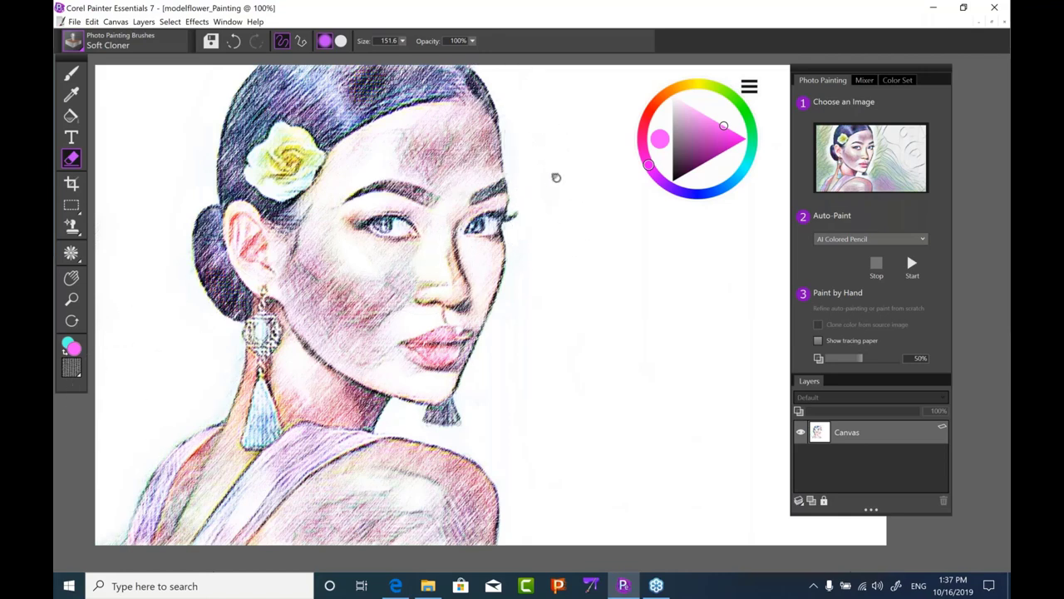
pyautogui.moveTo(548, 175); pyautogui.dragTo(539, 170)
# - Choose the Square Hard Pastel brush from the Chalk, Pastel & Crayons category
pyautogui.click(72, 73)
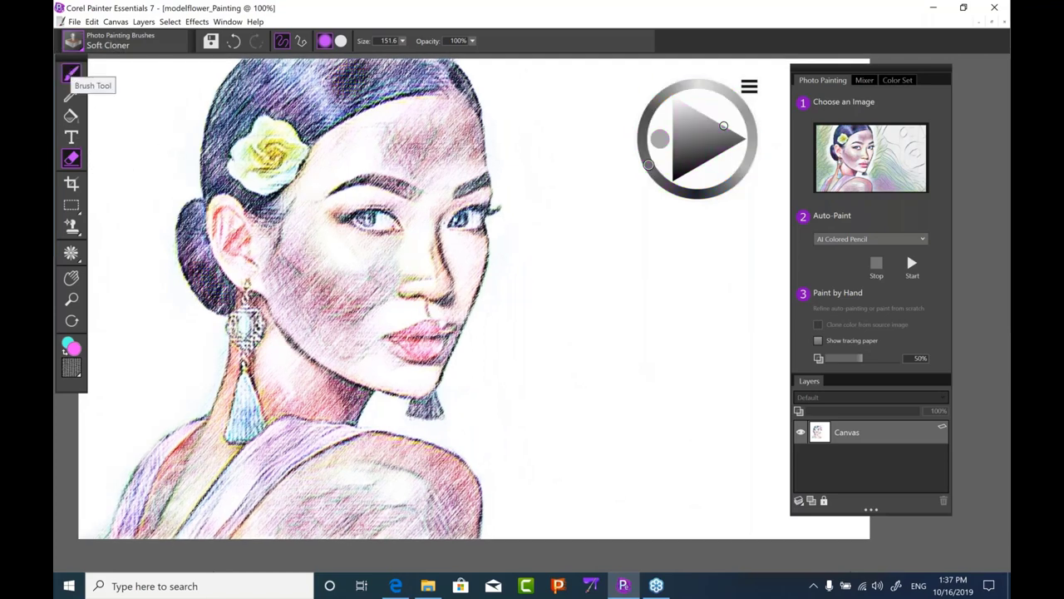
pyautogui.click(75, 42)
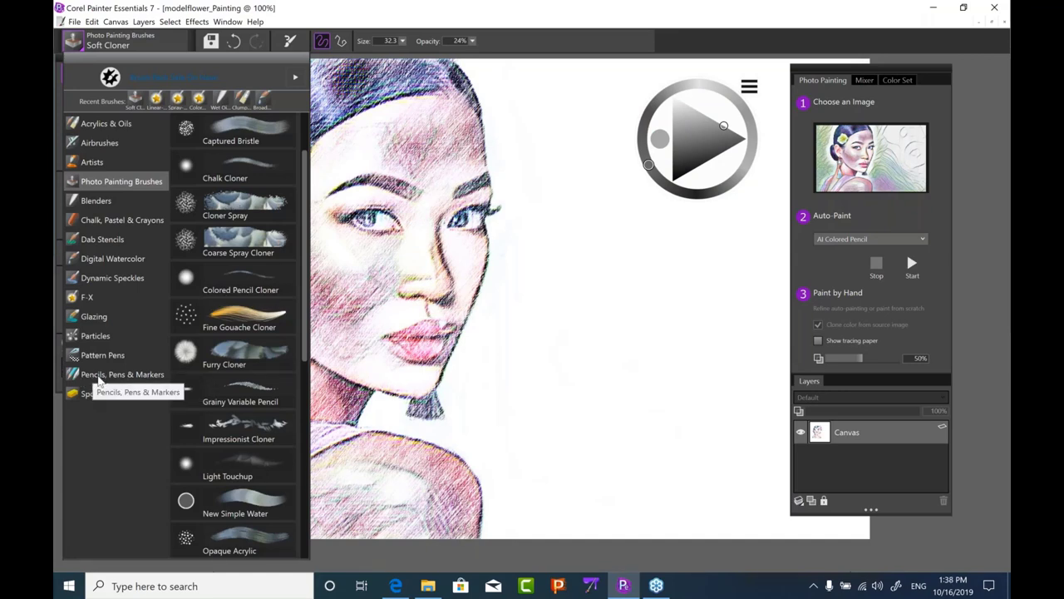
pyautogui.click(129, 225)
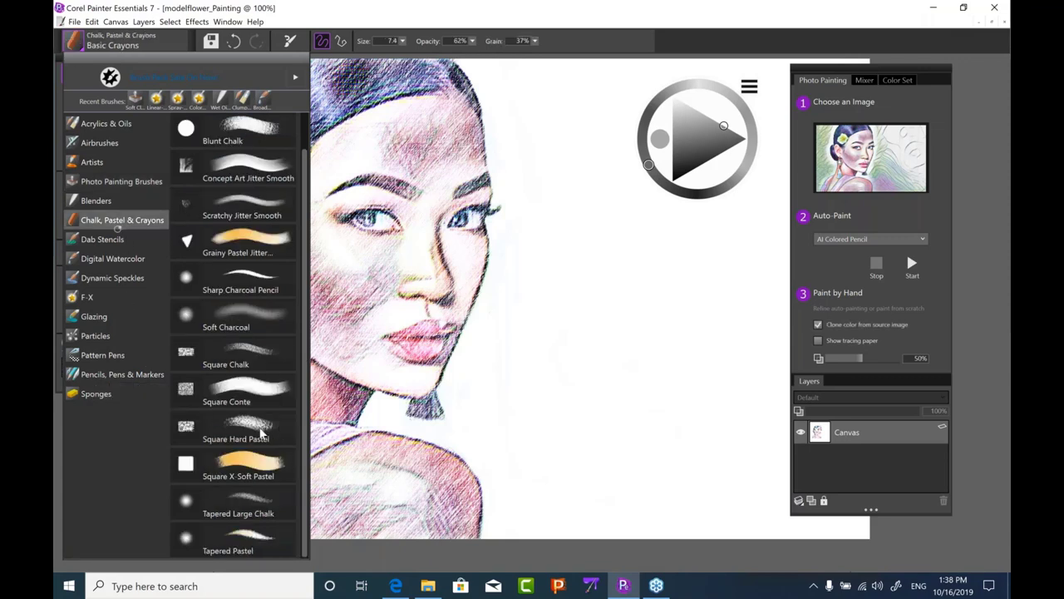
pyautogui.click(260, 434)
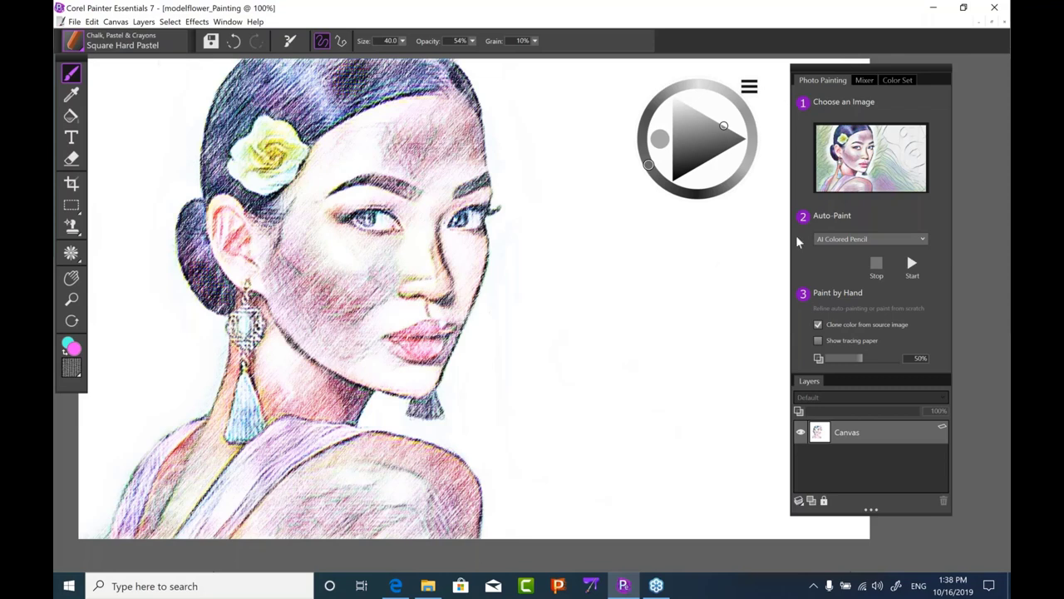
# - Turn off cloning color from the source image and sample white from the model's face as the painting color
pyautogui.moveTo(730, 109)
pyautogui.mouseDown()
pyautogui.moveTo(704, 113)
pyautogui.moveTo(711, 116)
pyautogui.mouseUp()
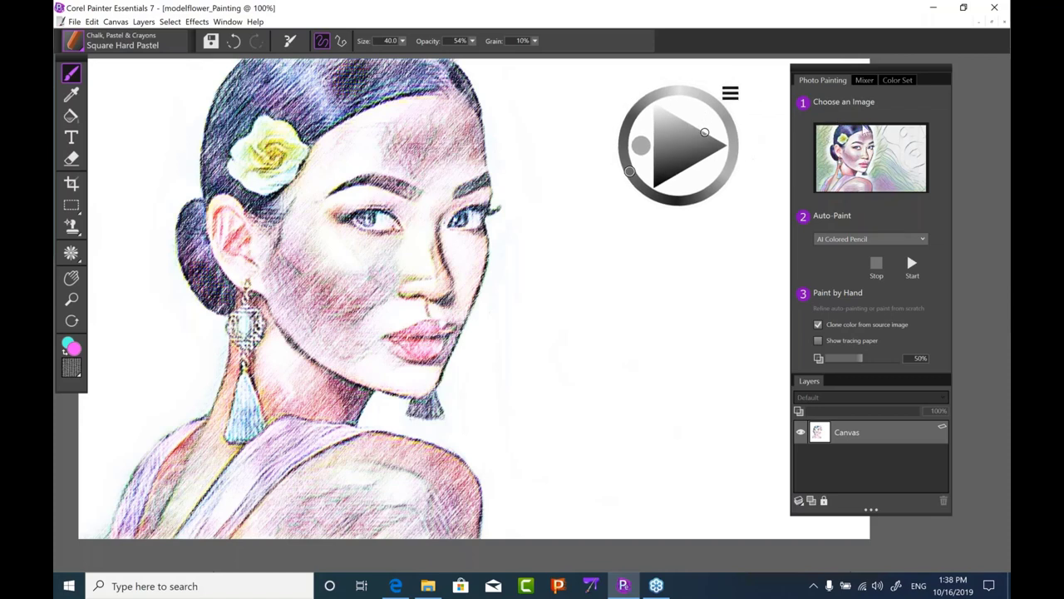
pyautogui.click(731, 93)
pyautogui.click(740, 101)
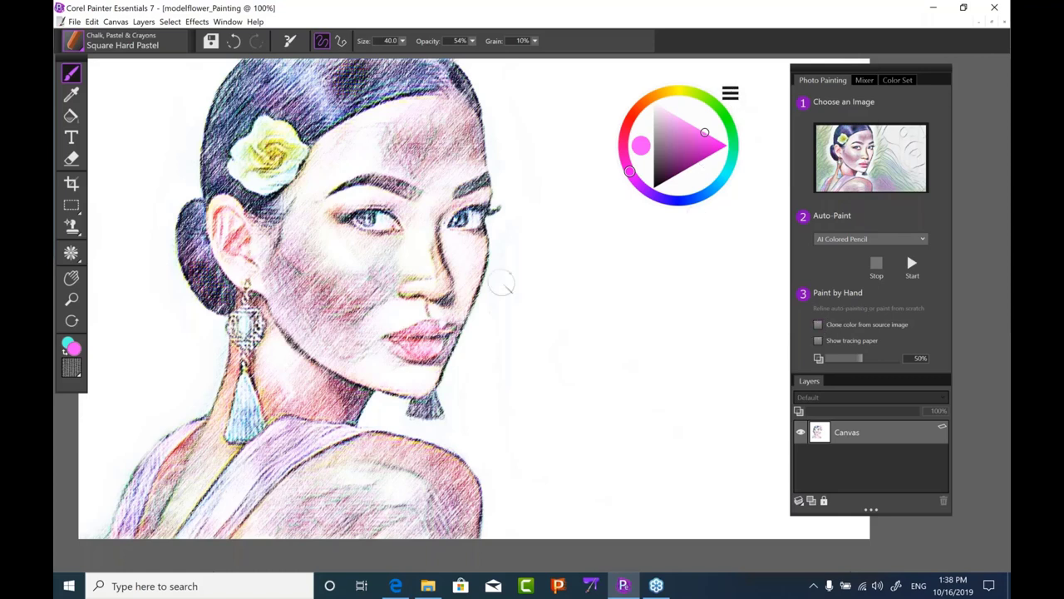
pyautogui.keyDown('alt'); pyautogui.click(338, 243); pyautogui.keyUp('alt')
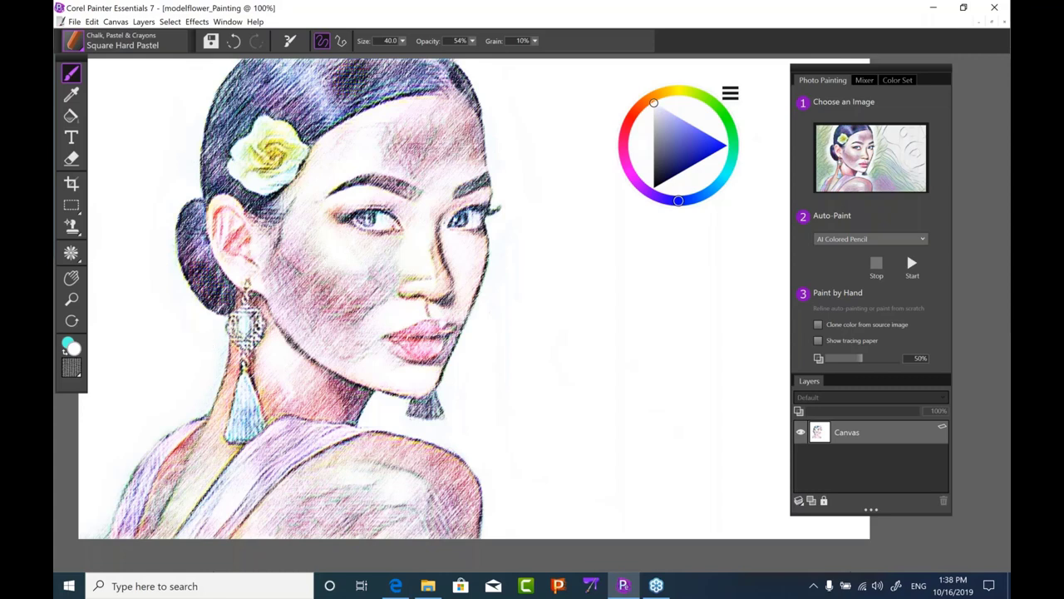
# - Choose a different paper texture and lighten the dark shading on the cheek, forehead and shoulder with pastel strokes
pyautogui.click(74, 372)
pyautogui.click(175, 392)
pyautogui.moveTo(308, 283); pyautogui.dragTo(322, 275)
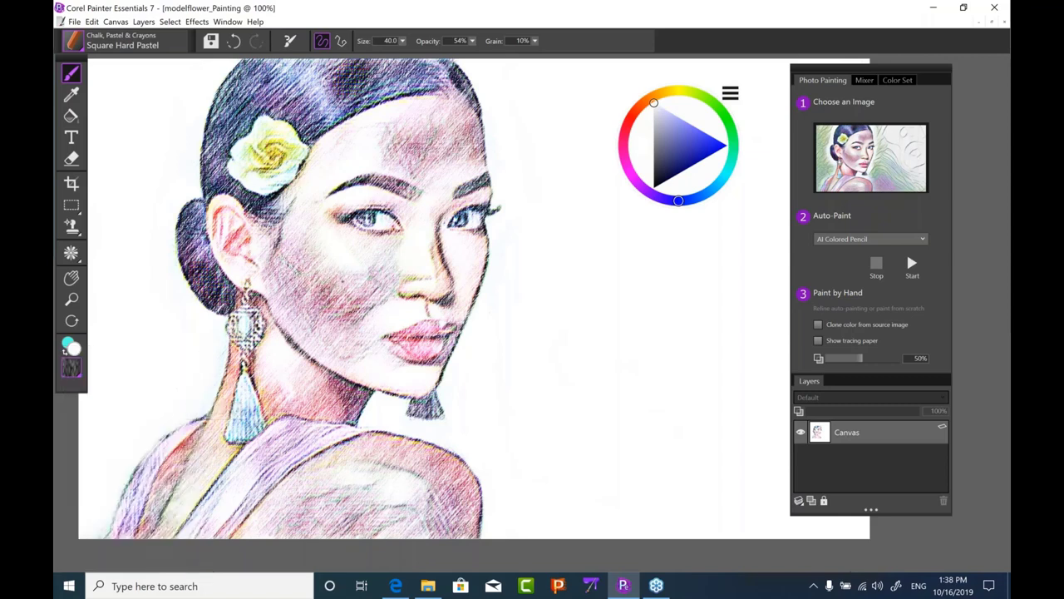
pyautogui.moveTo(382, 291)
pyautogui.mouseDown()
pyautogui.moveTo(366, 274)
pyautogui.moveTo(331, 281)
pyautogui.mouseUp()
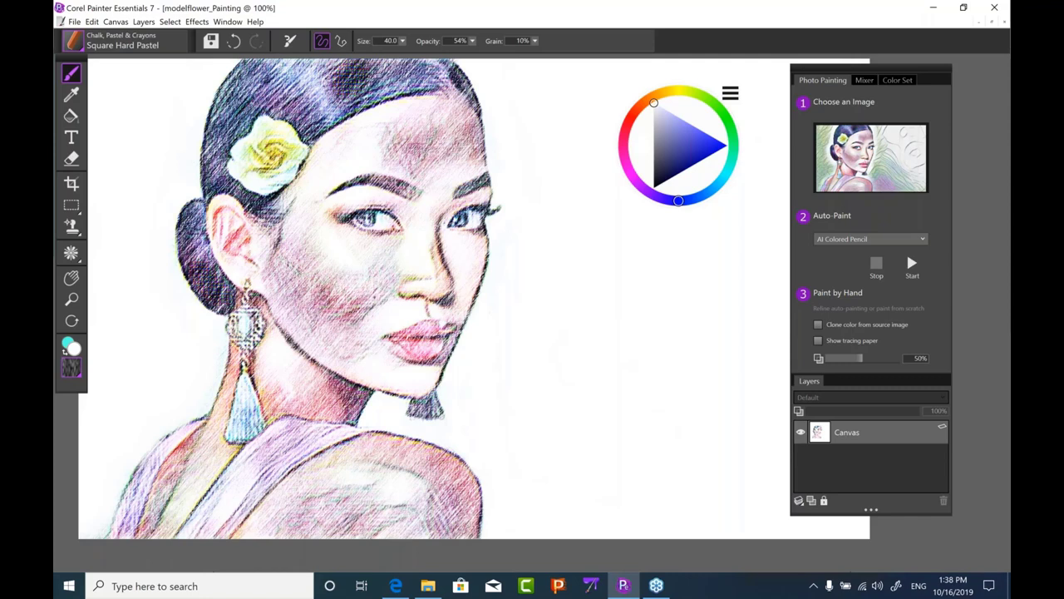
pyautogui.moveTo(374, 316)
pyautogui.mouseDown()
pyautogui.moveTo(362, 305)
pyautogui.moveTo(356, 326)
pyautogui.mouseUp()
pyautogui.moveTo(357, 329)
pyautogui.mouseDown()
pyautogui.moveTo(326, 309)
pyautogui.moveTo(348, 301)
pyautogui.moveTo(323, 289)
pyautogui.mouseUp()
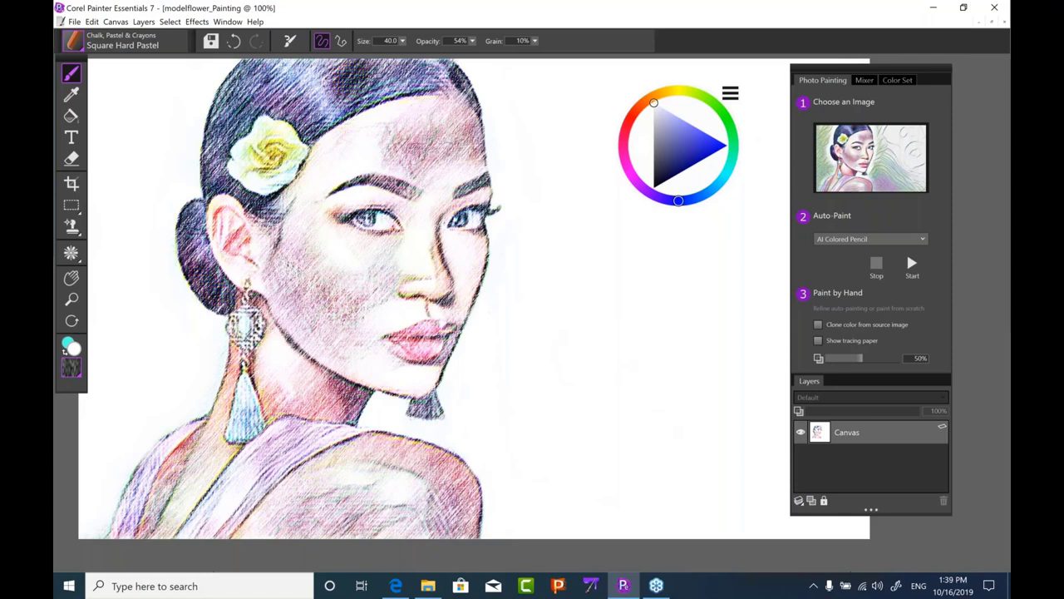
pyautogui.moveTo(440, 143); pyautogui.dragTo(423, 133)
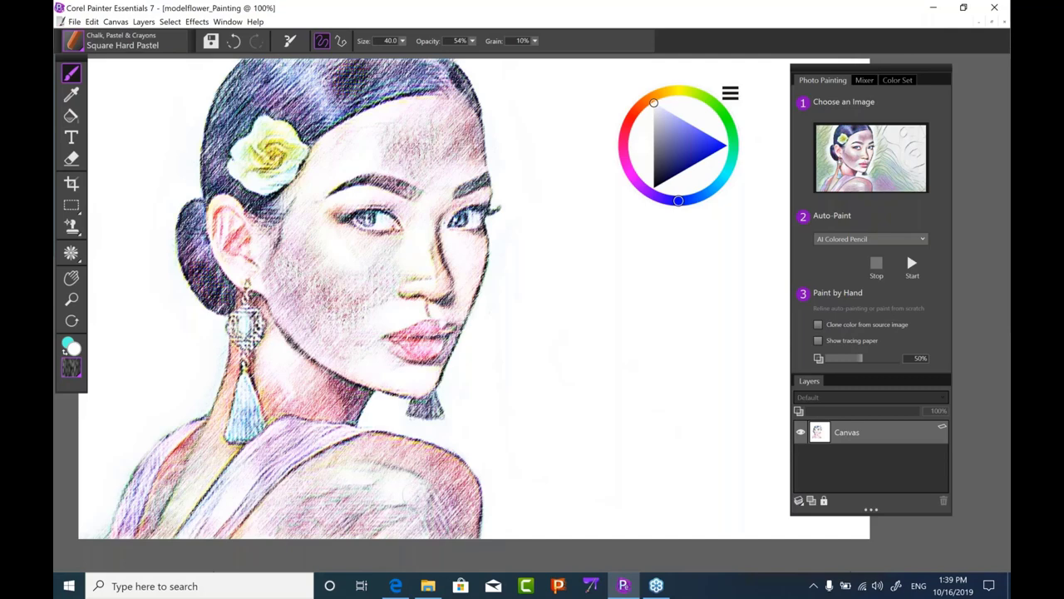
pyautogui.scroll(-2, 390, 499)
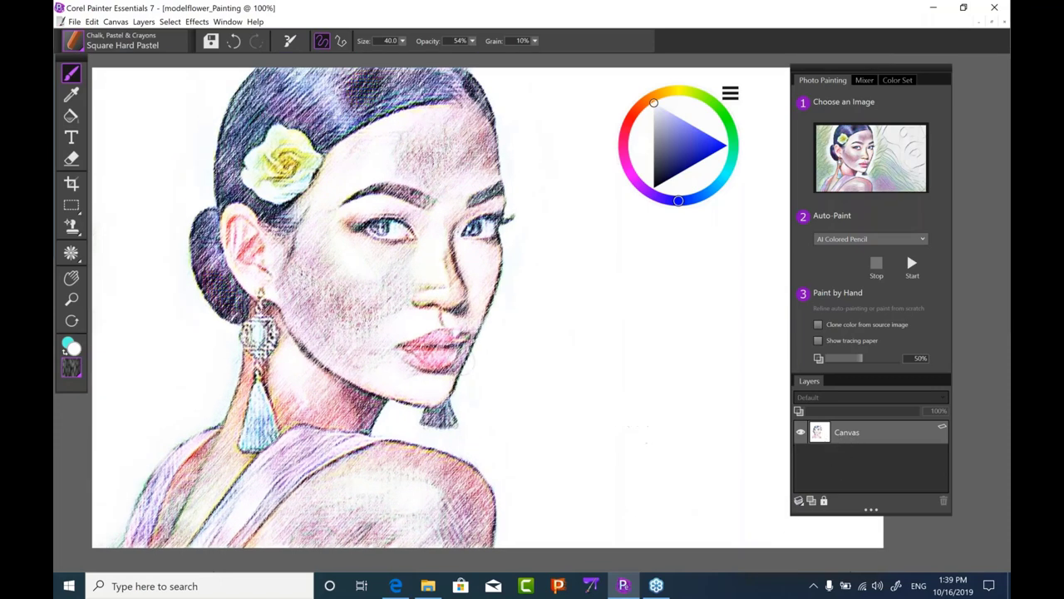
# - Select the entire painting and lift it from the canvas onto its own layer
pyautogui.click(169, 22)
pyautogui.click(175, 35)
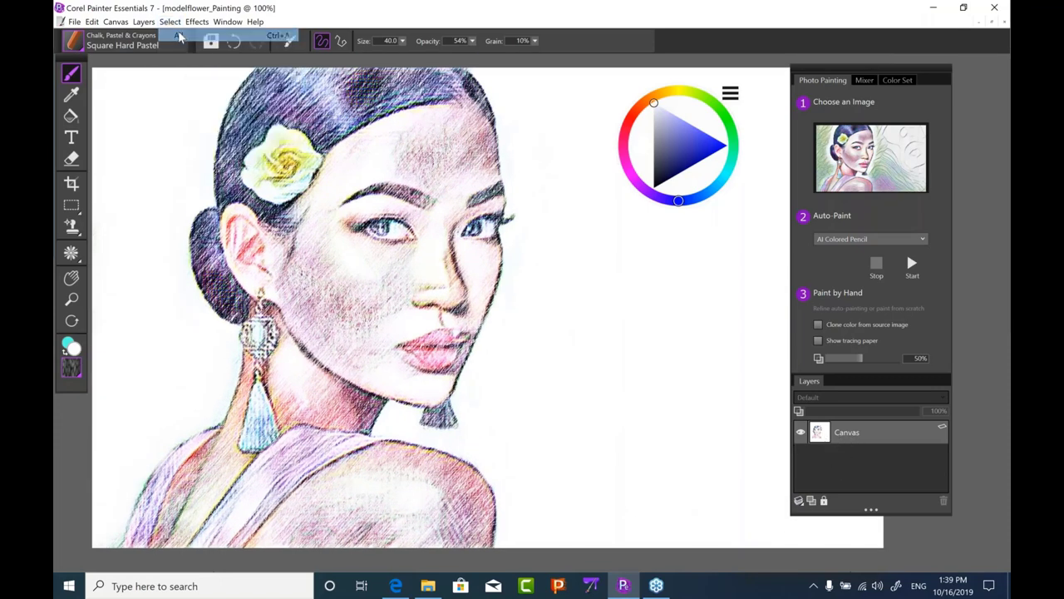
pyautogui.click(169, 21)
pyautogui.click(188, 87)
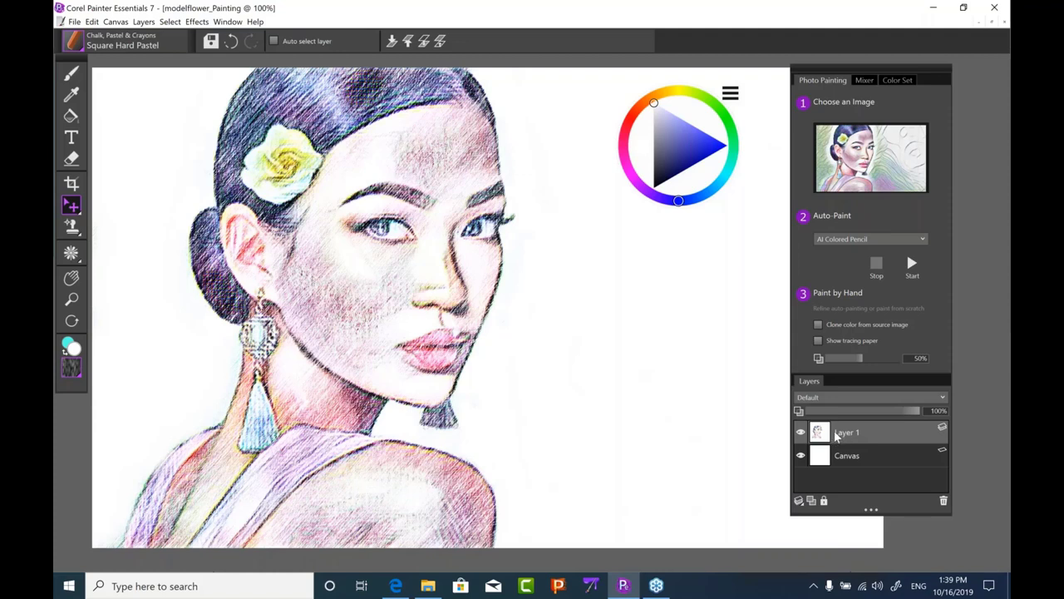
# - Set Layer 1's blending to Gel and make the Canvas beneath it the active layer
pyautogui.click(828, 398)
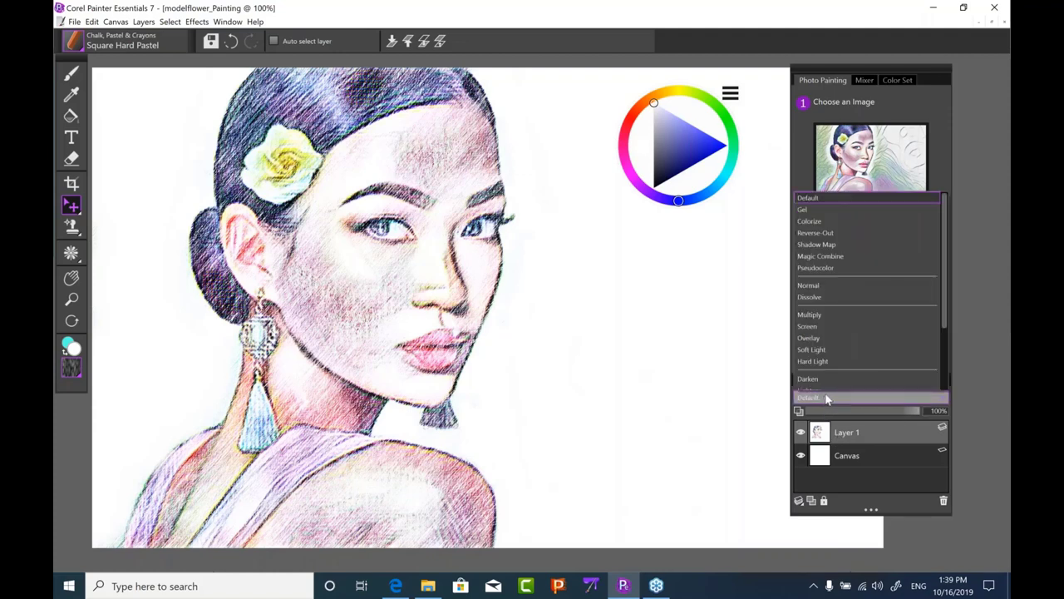
pyautogui.scroll(-1, 856, 349)
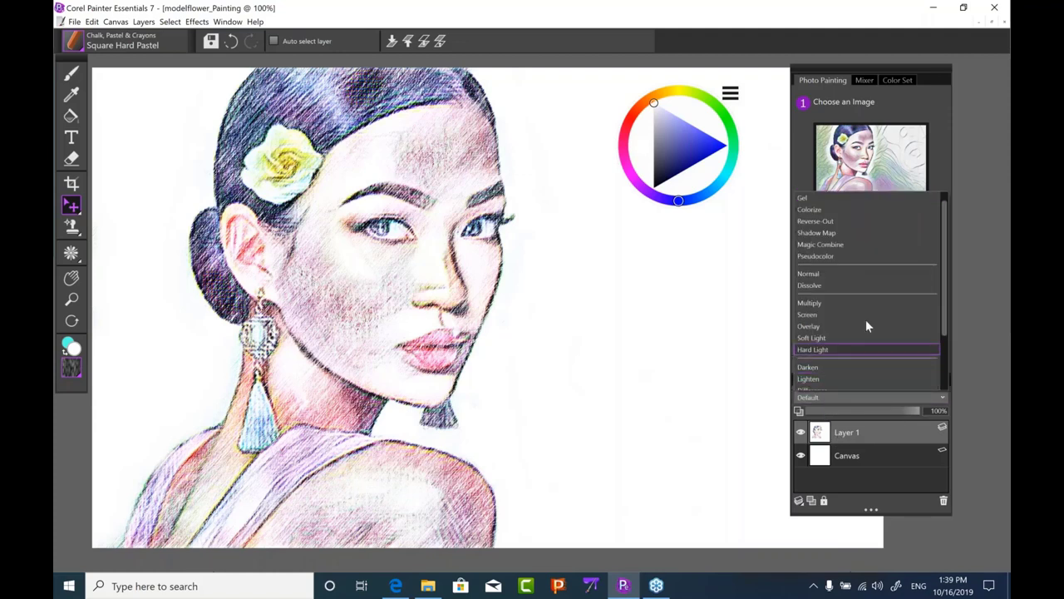
pyautogui.click(816, 200)
pyautogui.click(853, 464)
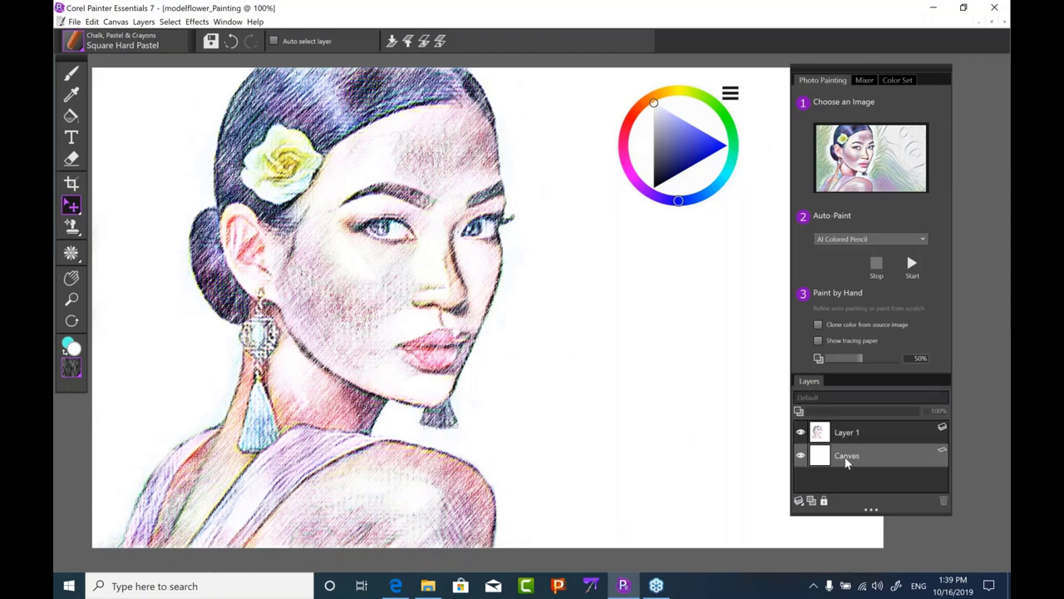
pyautogui.moveTo(578, 285); pyautogui.dragTo(571, 285)
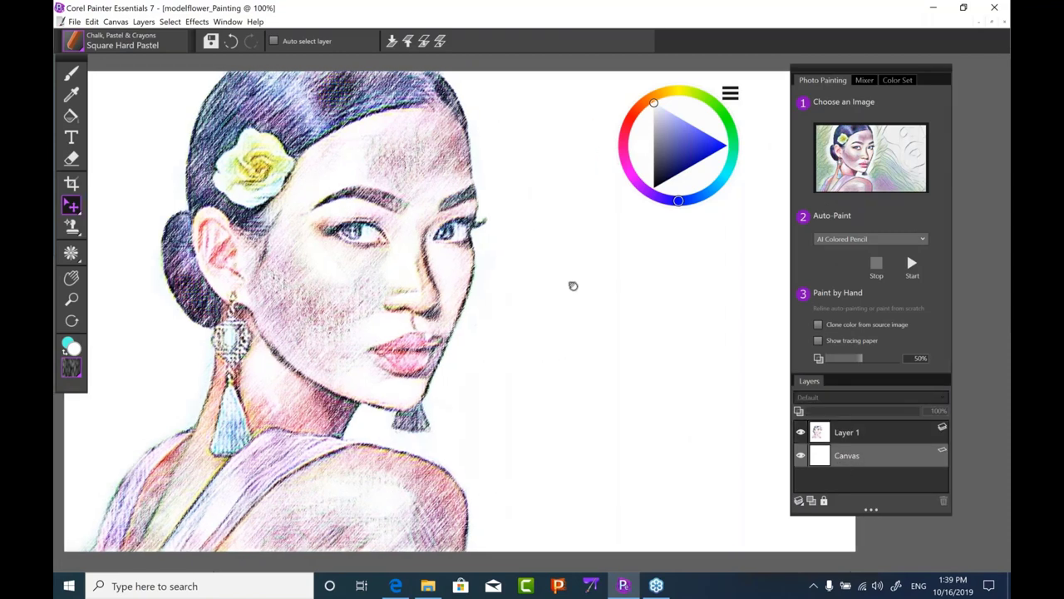
# - Choose the Flow Map - Chalk brush from Dab Stencils and give it a different flow map texture
pyautogui.moveTo(824, 64); pyautogui.dragTo(875, 52)
pyautogui.click(75, 41)
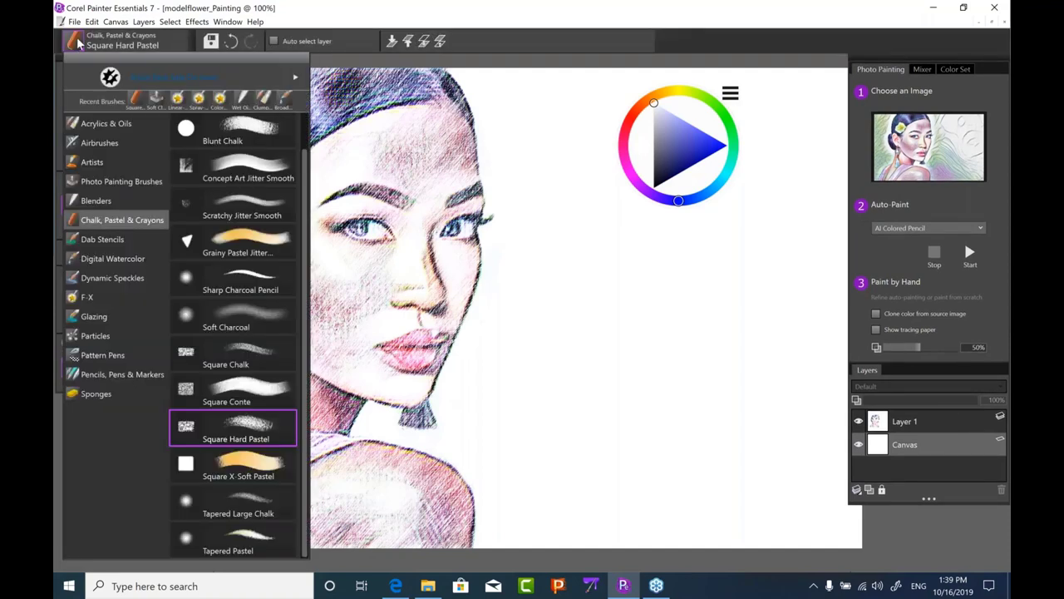
pyautogui.click(104, 241)
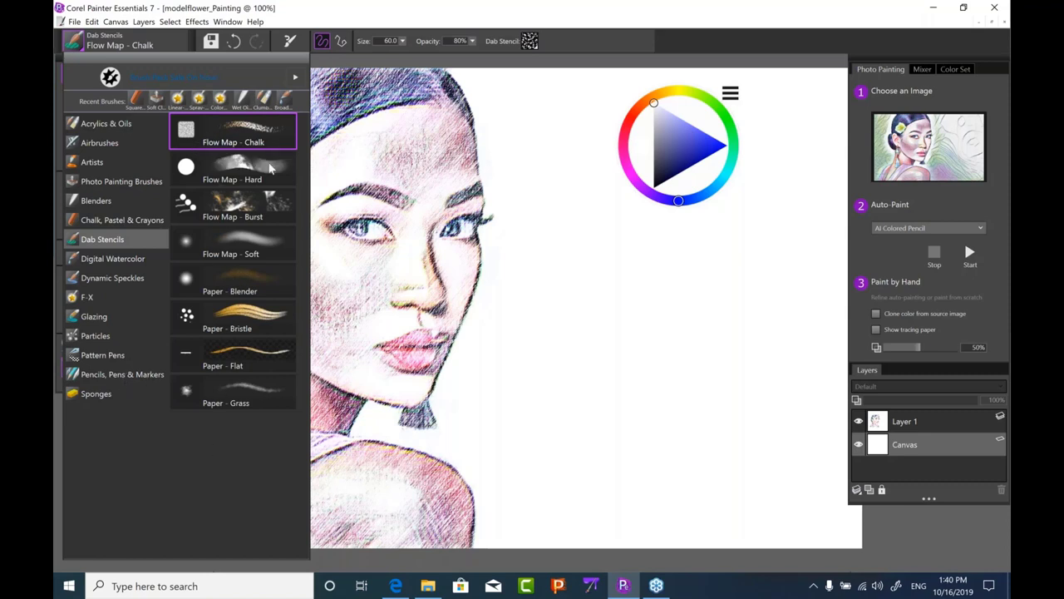
pyautogui.click(185, 129)
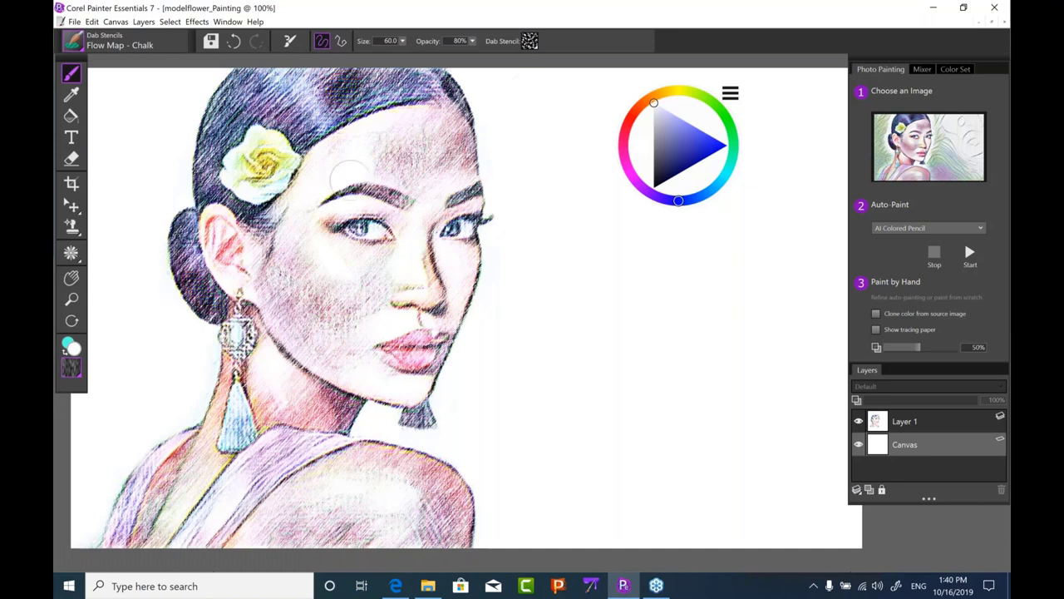
pyautogui.click(531, 42)
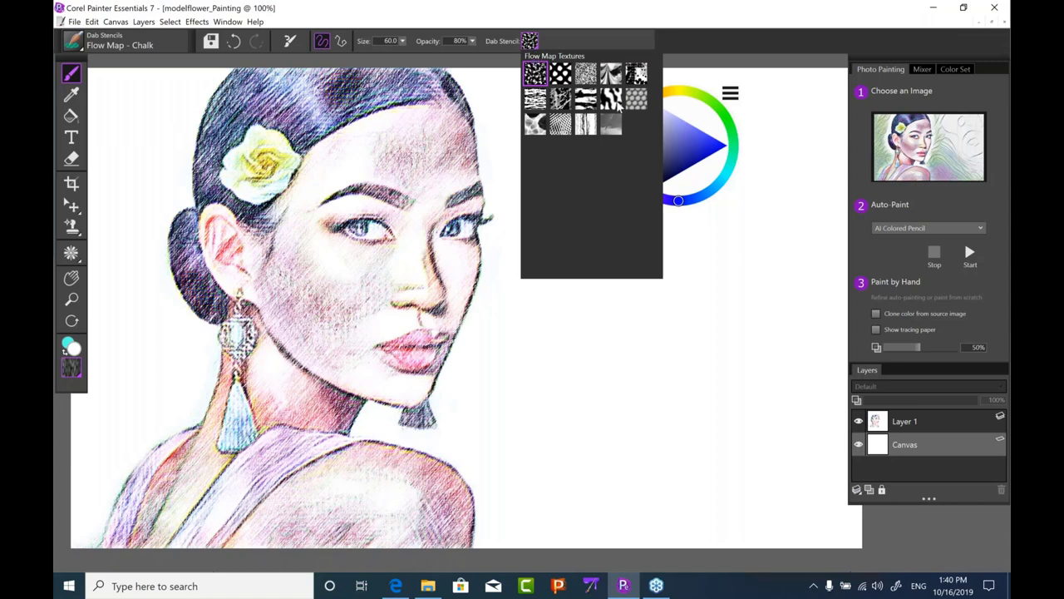
pyautogui.click(611, 75)
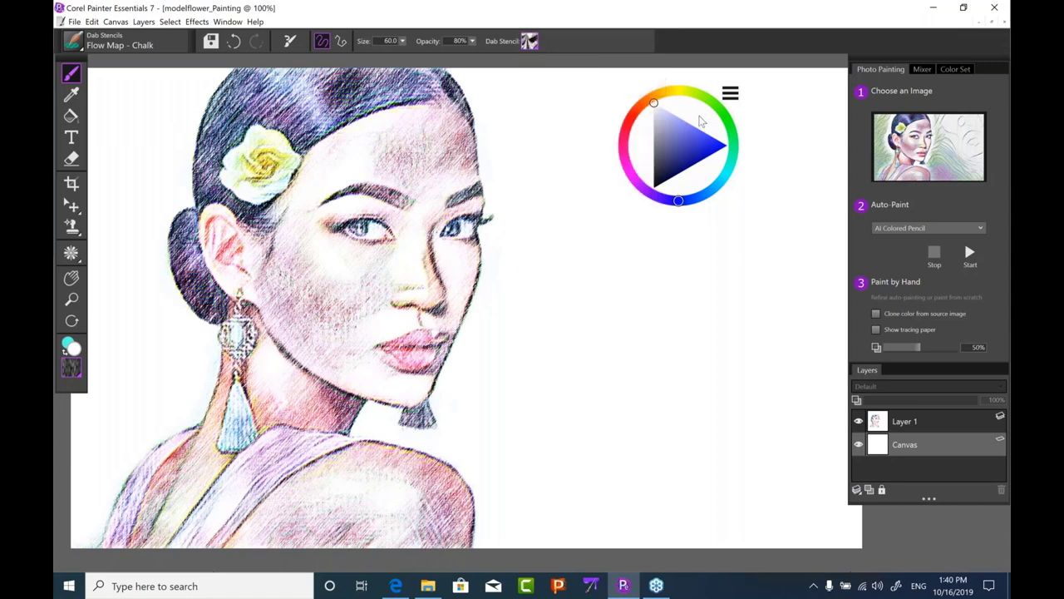
# - Sample a purple from the model's hair and adjust it to a darker violet-blue as the painting color
pyautogui.moveTo(700, 122); pyautogui.dragTo(694, 366)
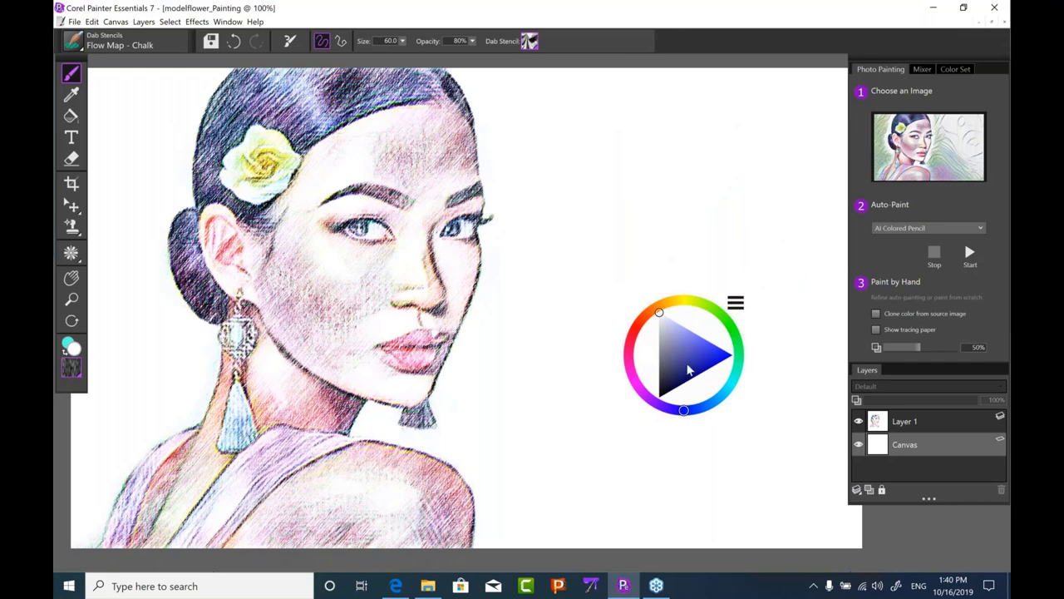
pyautogui.click(694, 373)
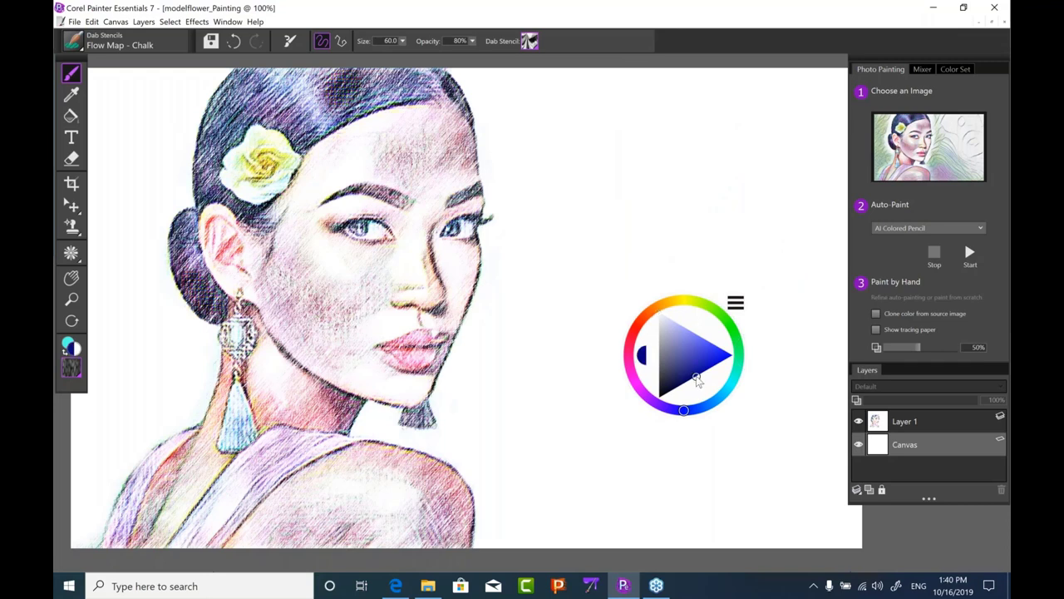
pyautogui.click(72, 95)
pyautogui.click(293, 119)
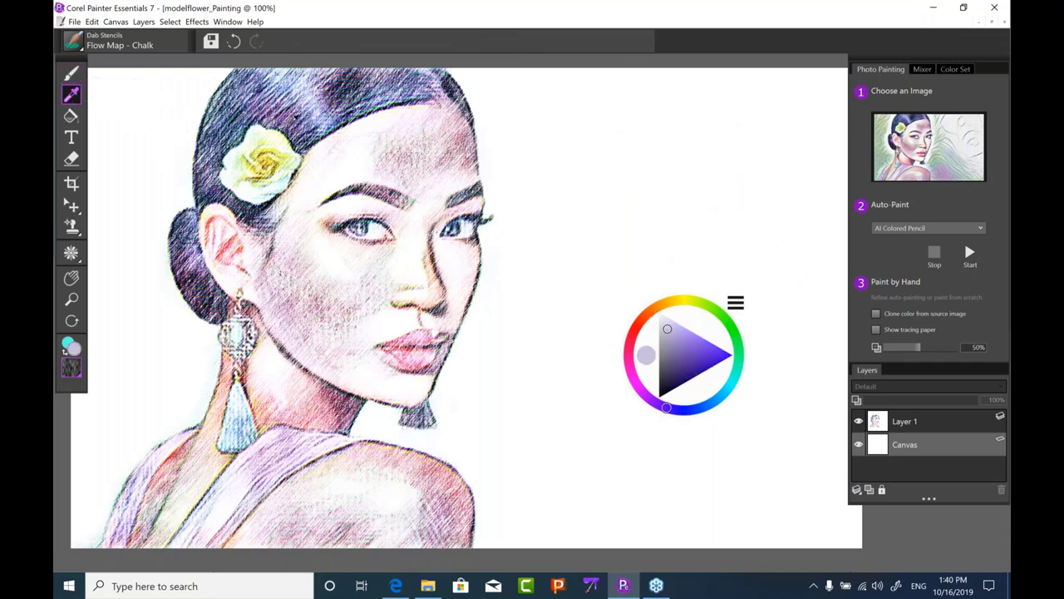
pyautogui.click(297, 115)
pyautogui.click(682, 366)
pyautogui.press('b')
# - Enlarge the brush to size 123.1 and paint a textured violet band through the blank background in front of the model's face
pyautogui.moveTo(701, 324); pyautogui.dragTo(648, 376)
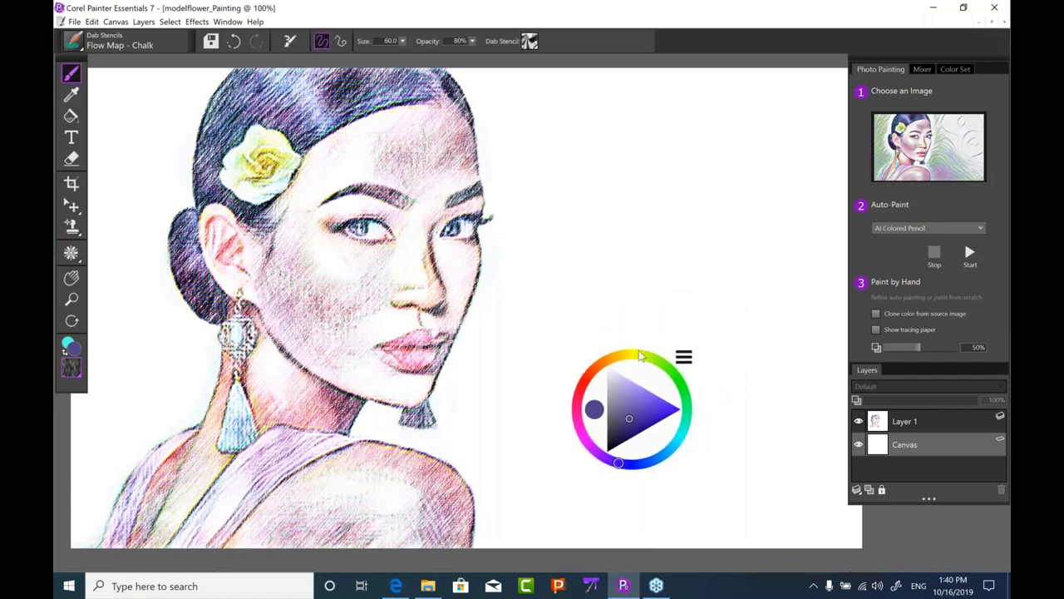
pyautogui.moveTo(604, 197); pyautogui.dragTo(625, 207)
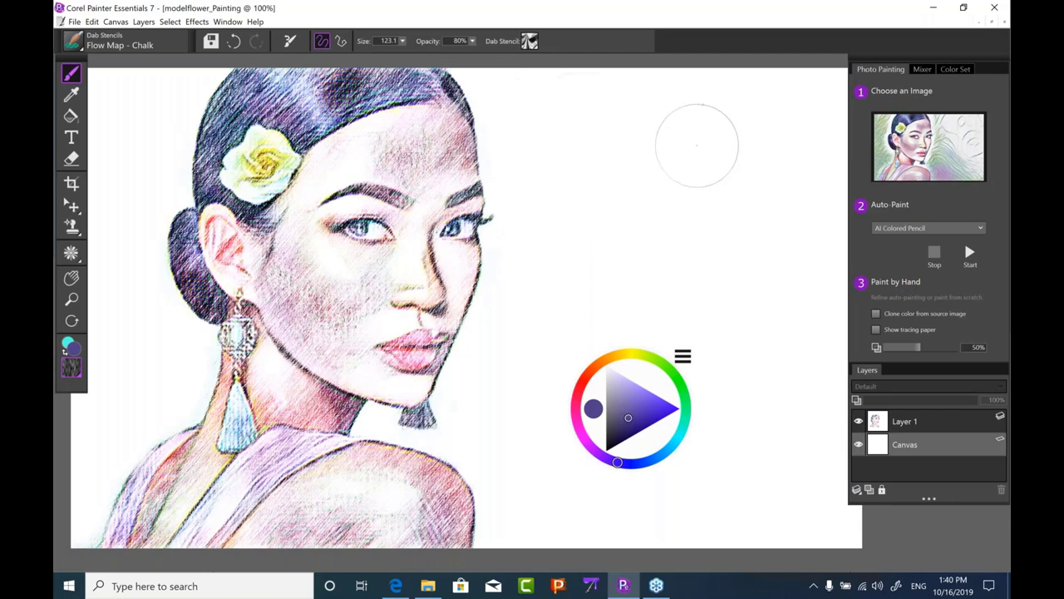
pyautogui.press('n')
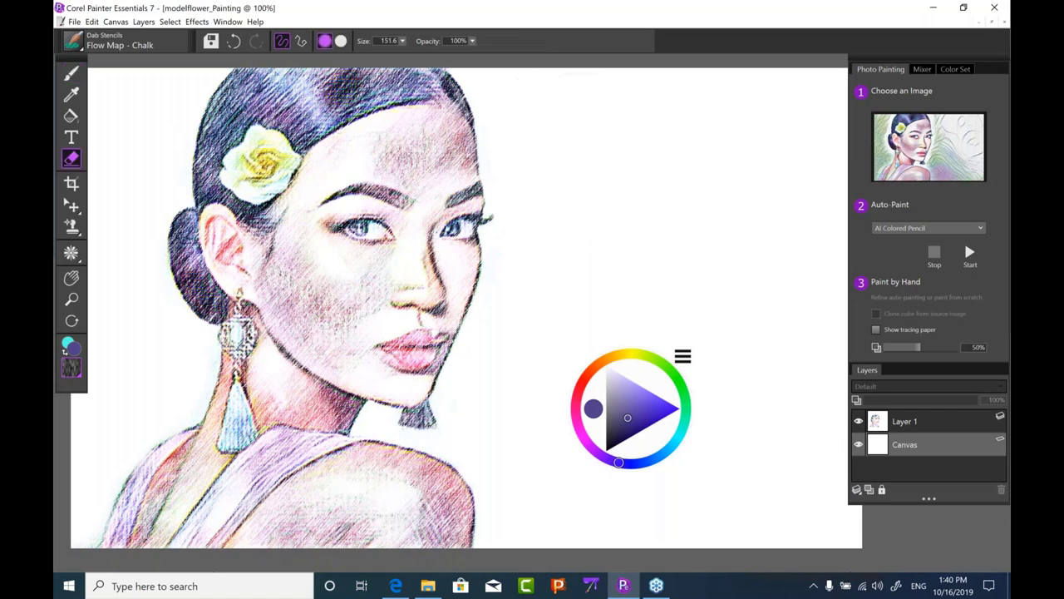
pyautogui.press('b')
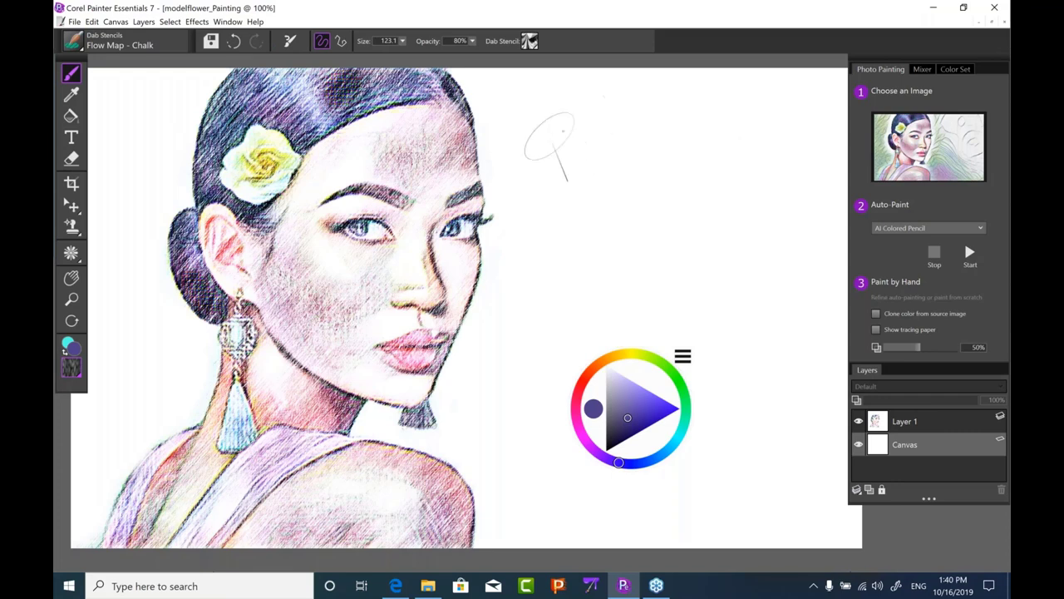
pyautogui.moveTo(549, 136)
pyautogui.mouseDown()
pyautogui.moveTo(598, 103)
pyautogui.moveTo(657, 154)
pyautogui.moveTo(756, 135)
pyautogui.moveTo(765, 182)
pyautogui.moveTo(748, 218)
pyautogui.moveTo(773, 251)
pyautogui.moveTo(794, 406)
pyautogui.moveTo(778, 524)
pyautogui.mouseUp()
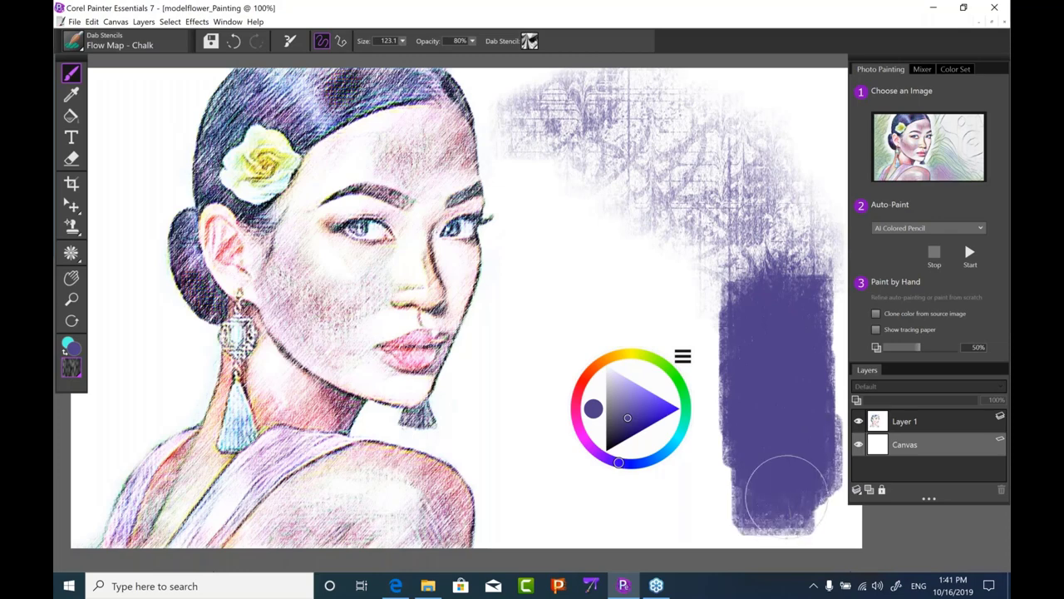
# - Try the Flow Map - Hard brush from Dab Stencils with patterned violet strokes across the blank background in front of the face
pyautogui.click(81, 44)
pyautogui.click(233, 170)
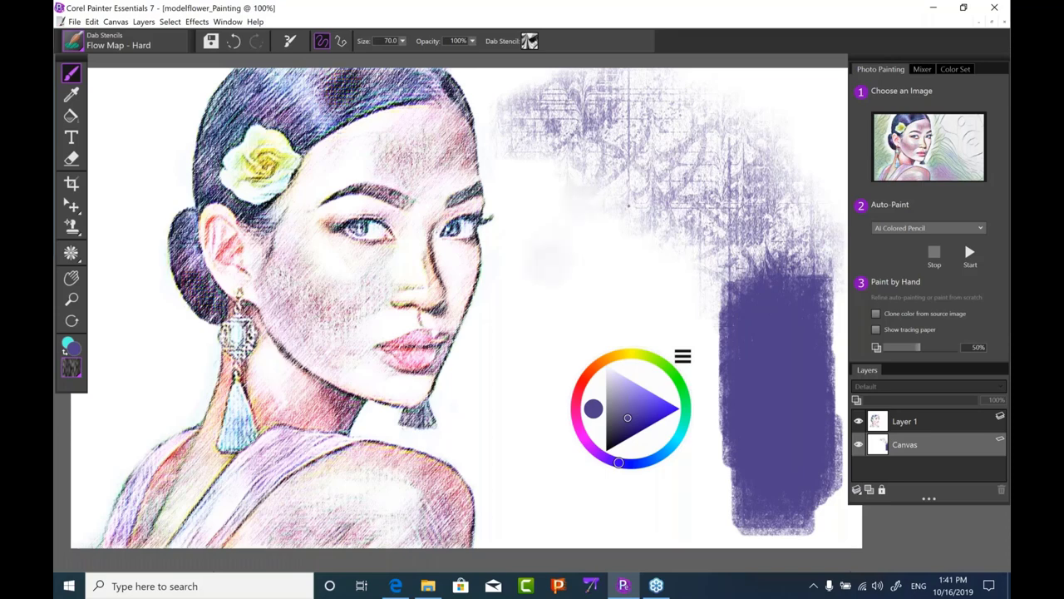
pyautogui.moveTo(546, 230)
pyautogui.mouseDown()
pyautogui.moveTo(599, 274)
pyautogui.moveTo(539, 349)
pyautogui.moveTo(584, 274)
pyautogui.moveTo(562, 237)
pyautogui.moveTo(524, 320)
pyautogui.moveTo(517, 402)
pyautogui.moveTo(529, 453)
pyautogui.moveTo(553, 509)
pyautogui.moveTo(619, 522)
pyautogui.moveTo(695, 491)
pyautogui.moveTo(705, 386)
pyautogui.moveTo(611, 262)
pyautogui.mouseUp()
# - Try the Flow Map - Burst brush with a woven flow map texture in scattered strokes beside the model's face
pyautogui.click(85, 48)
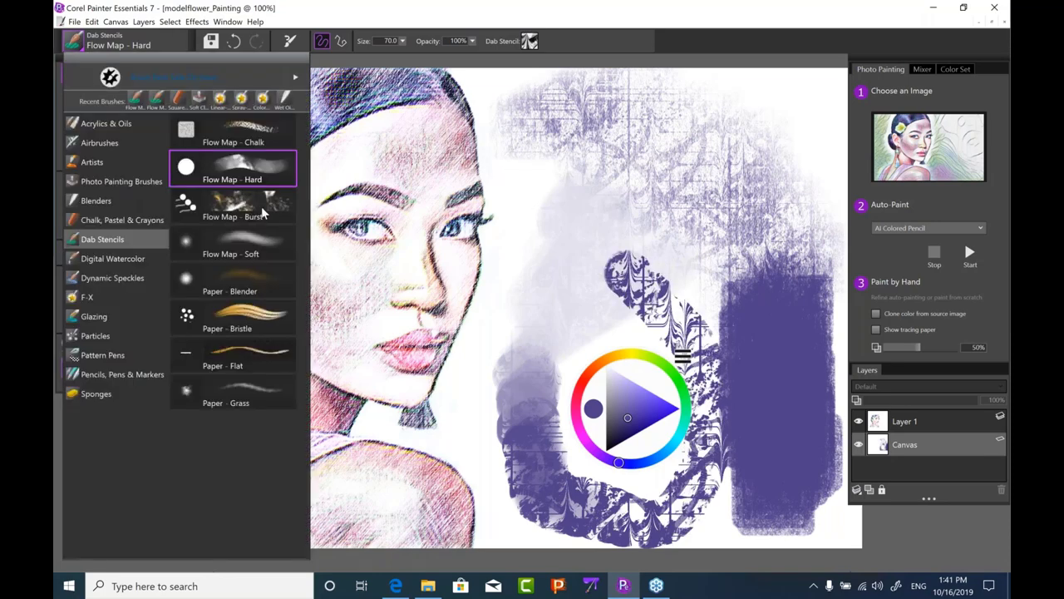
pyautogui.click(268, 212)
pyautogui.click(530, 42)
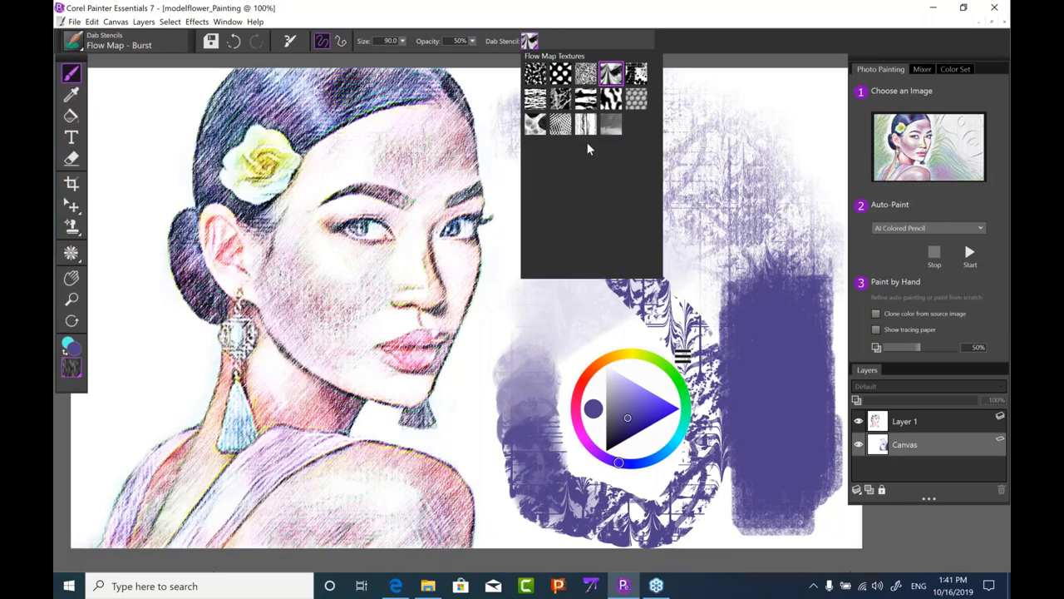
pyautogui.click(559, 125)
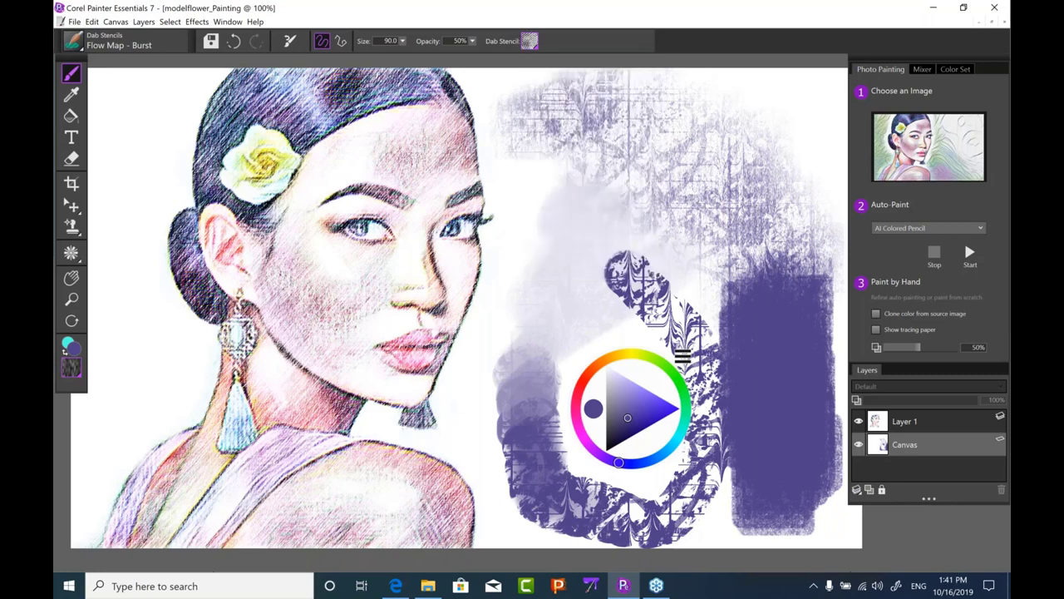
pyautogui.moveTo(582, 208)
pyautogui.mouseDown()
pyautogui.moveTo(616, 170)
pyautogui.moveTo(665, 166)
pyautogui.moveTo(682, 179)
pyautogui.moveTo(549, 241)
pyautogui.moveTo(557, 316)
pyautogui.moveTo(533, 366)
pyautogui.mouseUp()
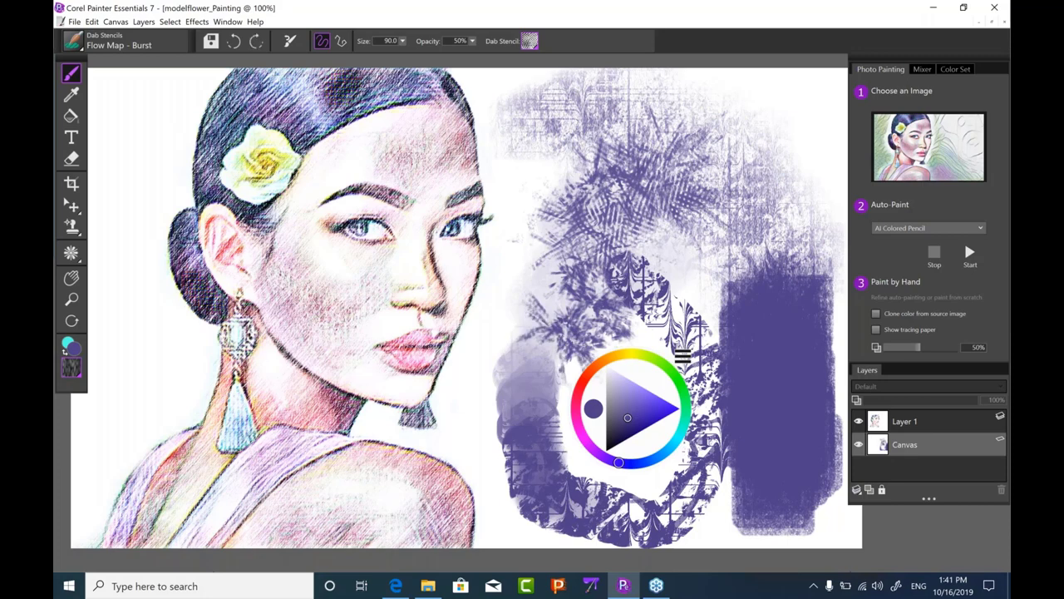
# - Undo all the violet strokes so the Canvas background is blank
pyautogui.hotkey('ctrl', 'z')
pyautogui.hotkey('ctrl', 'z')
pyautogui.hotkey('ctrl', 'z')
pyautogui.hotkey('ctrl', 'z')
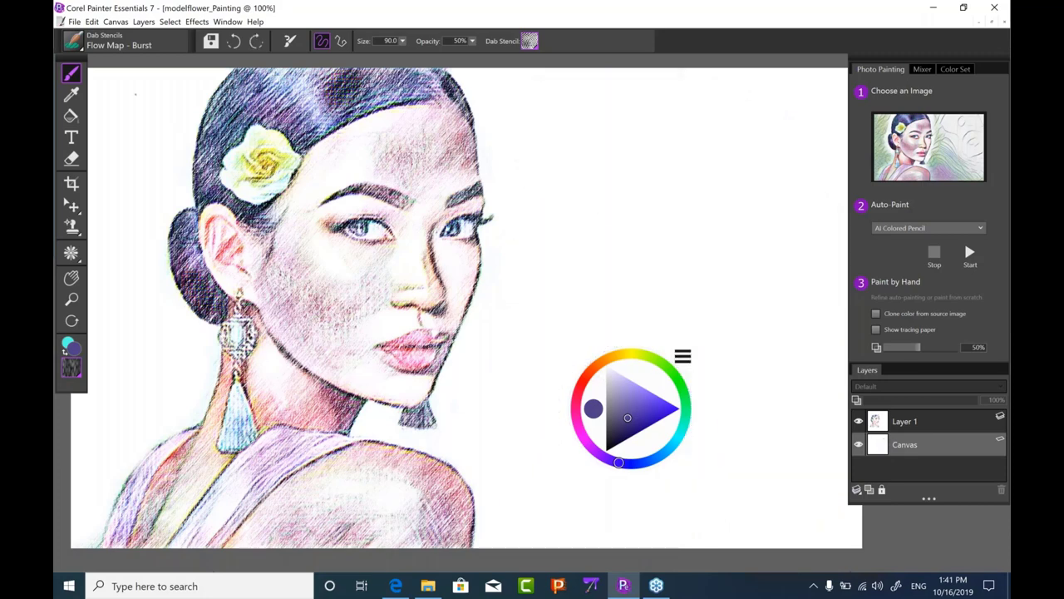
# - Test the Paper - Grass brush with a diamond-checkered paper texture in one zigzag stroke on the background and undo the stroke
pyautogui.click(73, 41)
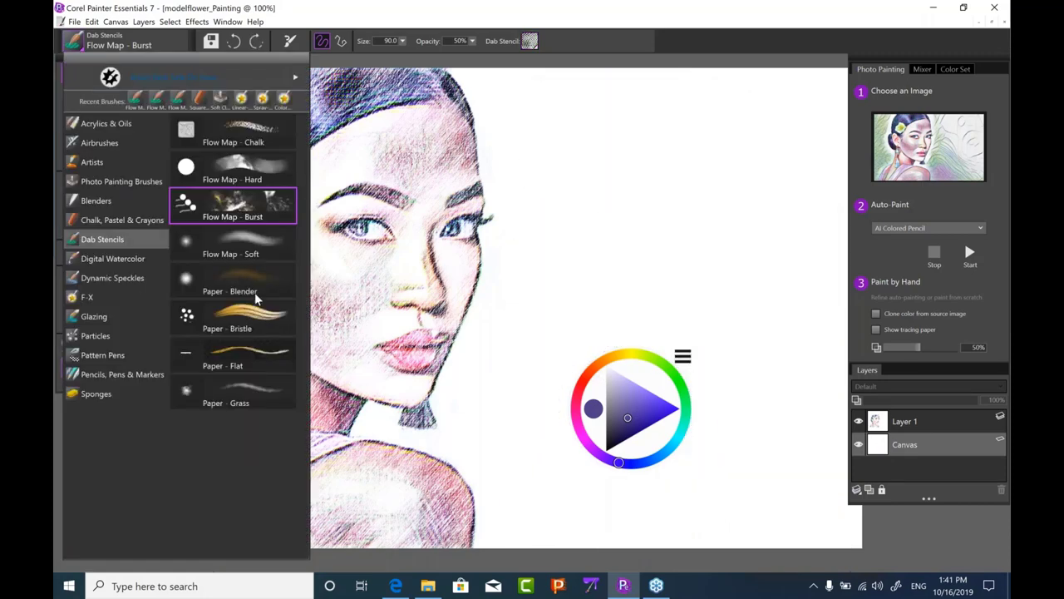
pyautogui.click(240, 404)
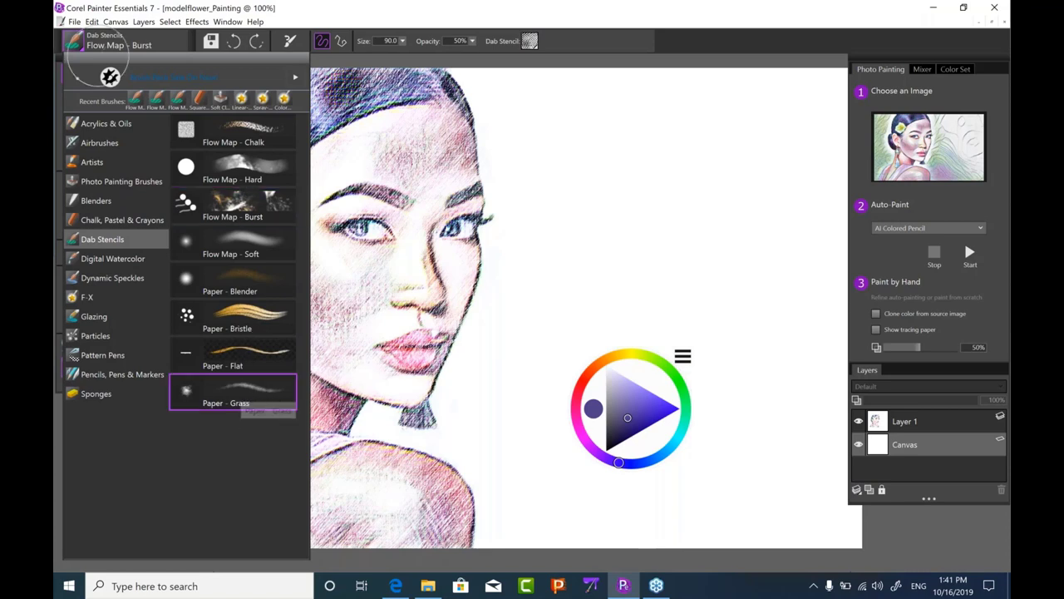
pyautogui.click(241, 399)
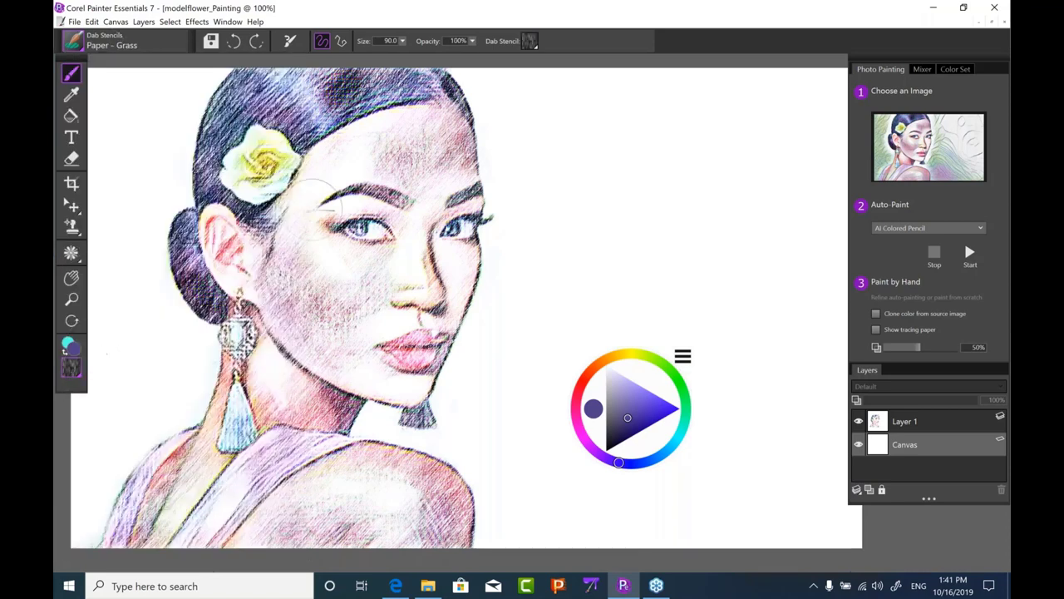
pyautogui.click(531, 41)
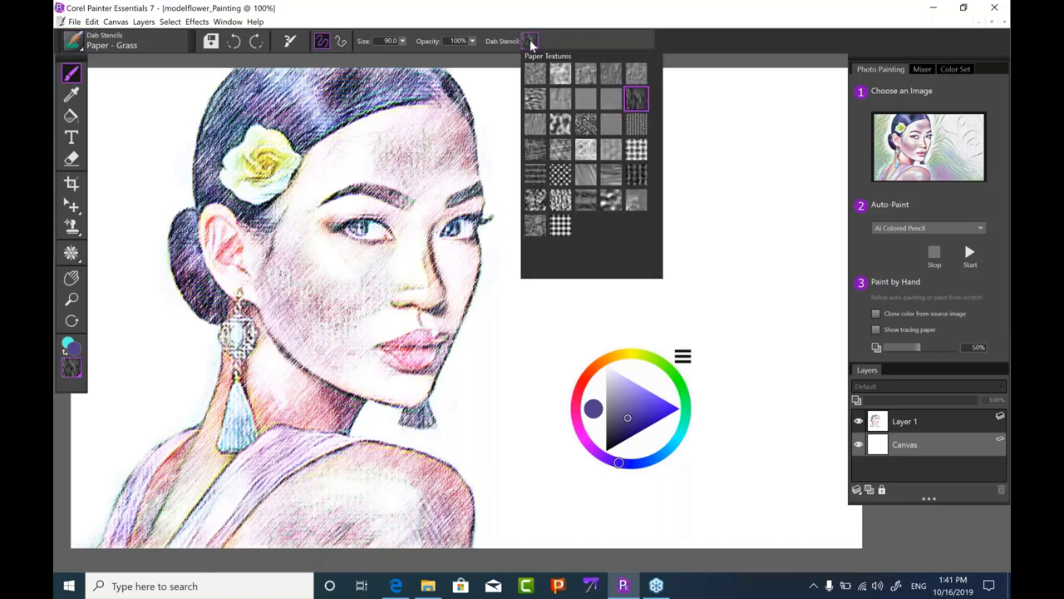
pyautogui.click(561, 175)
pyautogui.moveTo(563, 117)
pyautogui.mouseDown()
pyautogui.moveTo(570, 157)
pyautogui.moveTo(625, 204)
pyautogui.moveTo(723, 249)
pyautogui.moveTo(769, 329)
pyautogui.mouseUp()
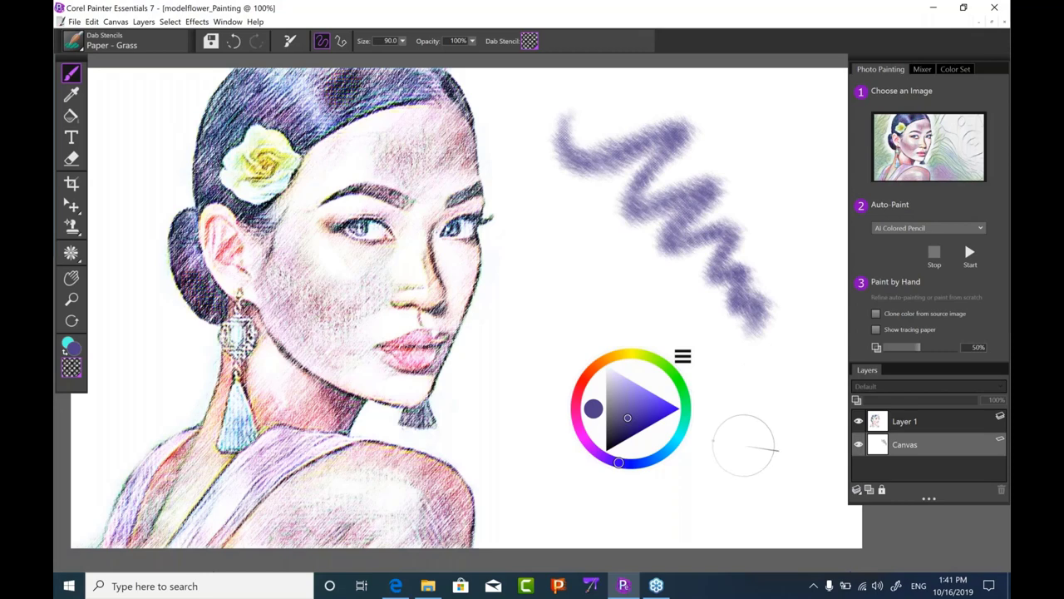
pyautogui.hotkey('ctrl', 'z')
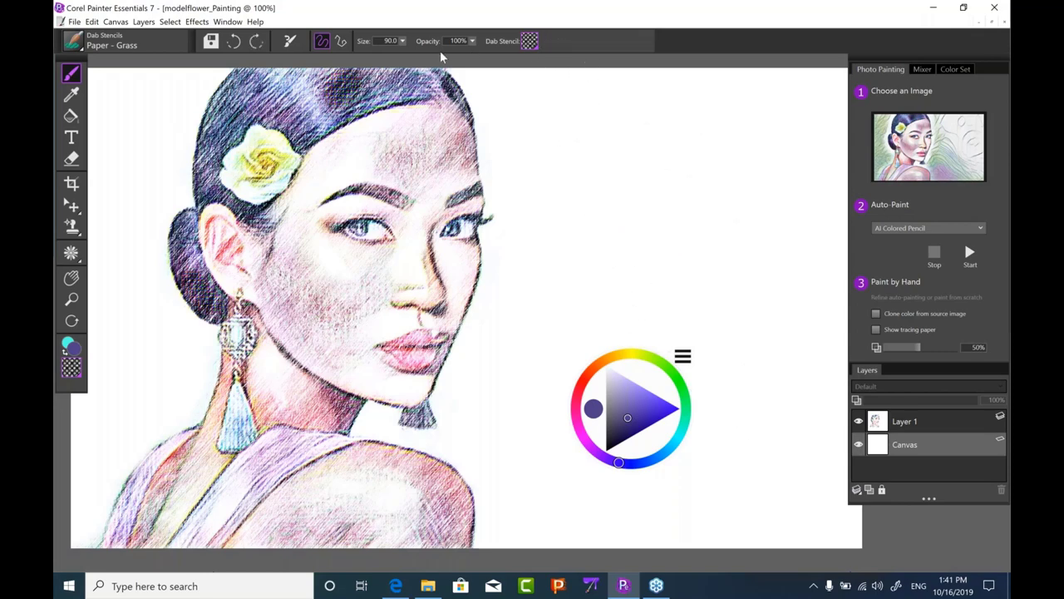
# - Choose the Flow Map - Chalk brush with a blotchy grunge flow map texture and move the color wheel off the blank background
pyautogui.click(98, 42)
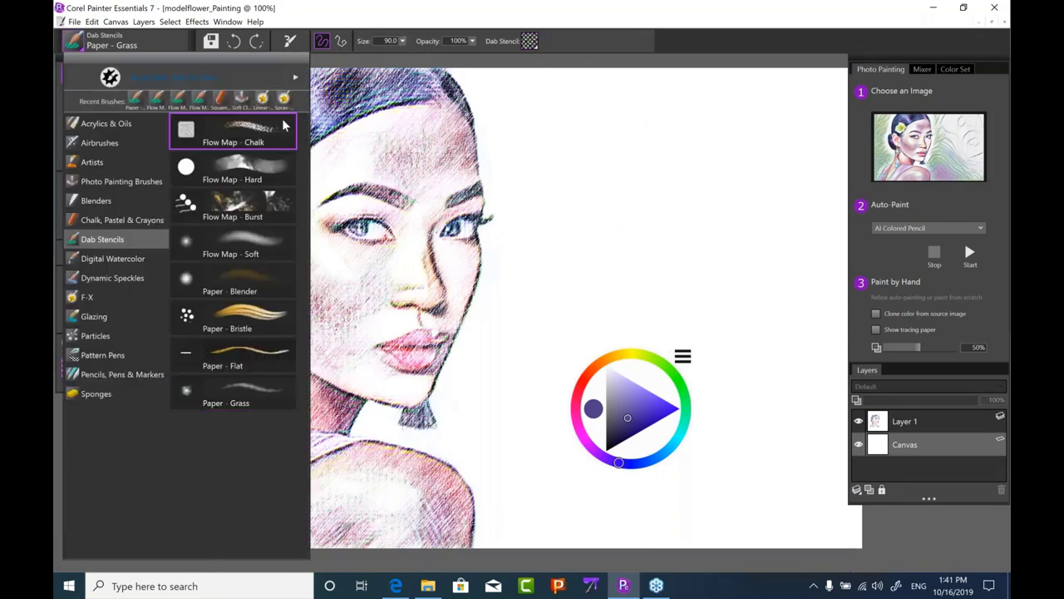
pyautogui.click(233, 133)
pyautogui.click(530, 41)
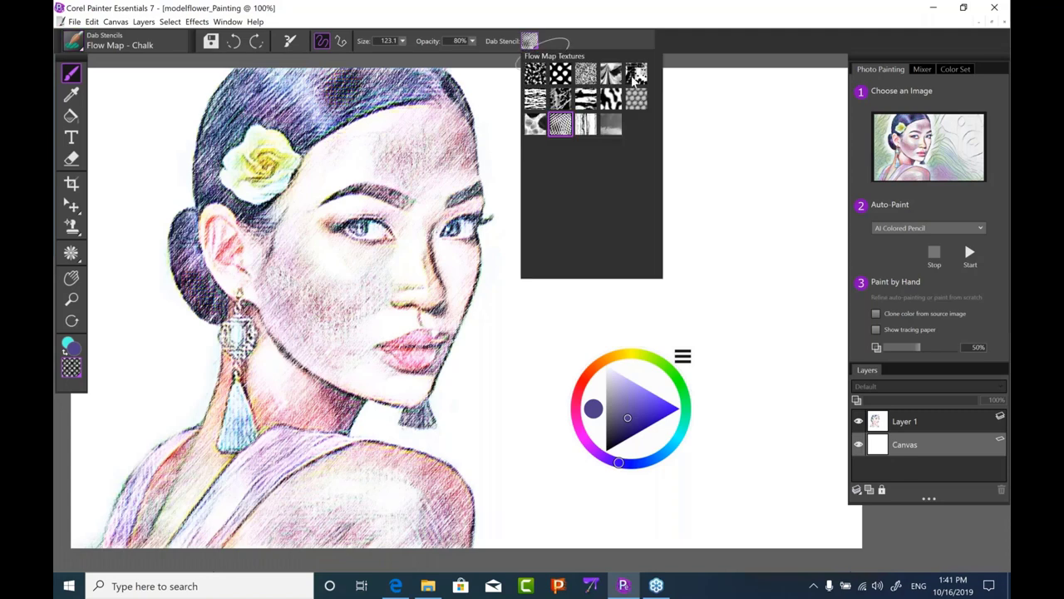
pyautogui.click(637, 74)
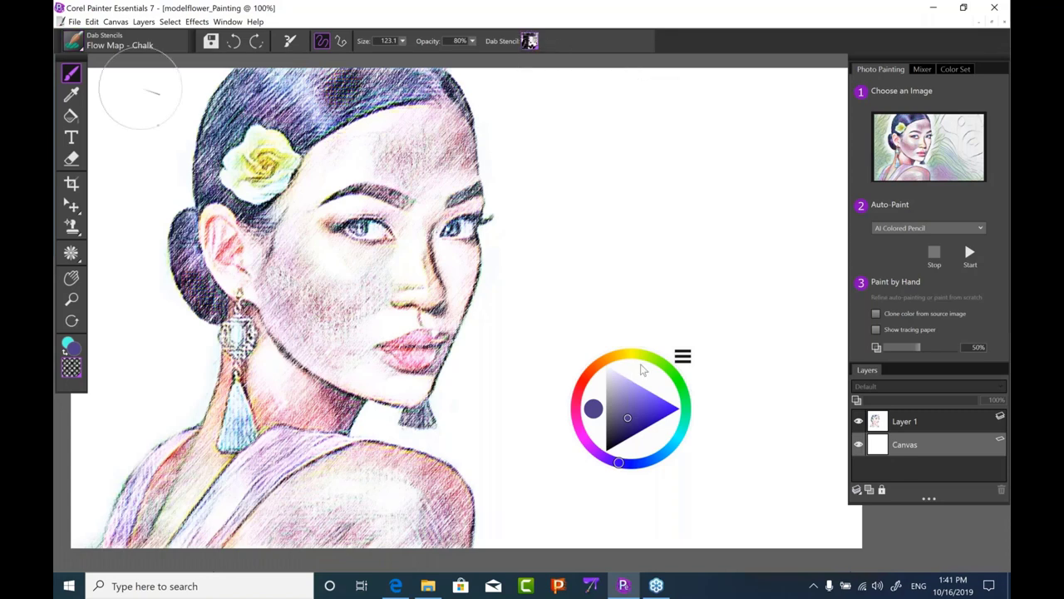
pyautogui.moveTo(642, 370)
pyautogui.mouseDown()
pyautogui.moveTo(181, 395)
pyautogui.moveTo(176, 382)
pyautogui.mouseUp()
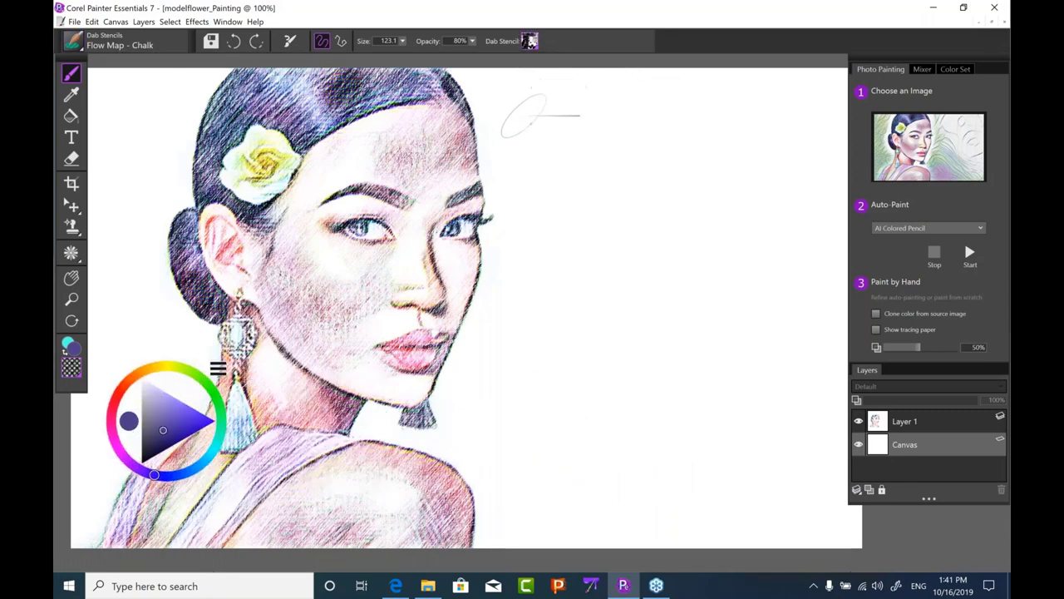
# - Paint a light violet textured band along the front of the face and shoulder, filling the gap under the chin at brush size 39.1
pyautogui.moveTo(523, 115)
pyautogui.mouseDown()
pyautogui.moveTo(499, 70)
pyautogui.moveTo(487, 83)
pyautogui.moveTo(518, 119)
pyautogui.moveTo(532, 242)
pyautogui.moveTo(514, 242)
pyautogui.mouseUp()
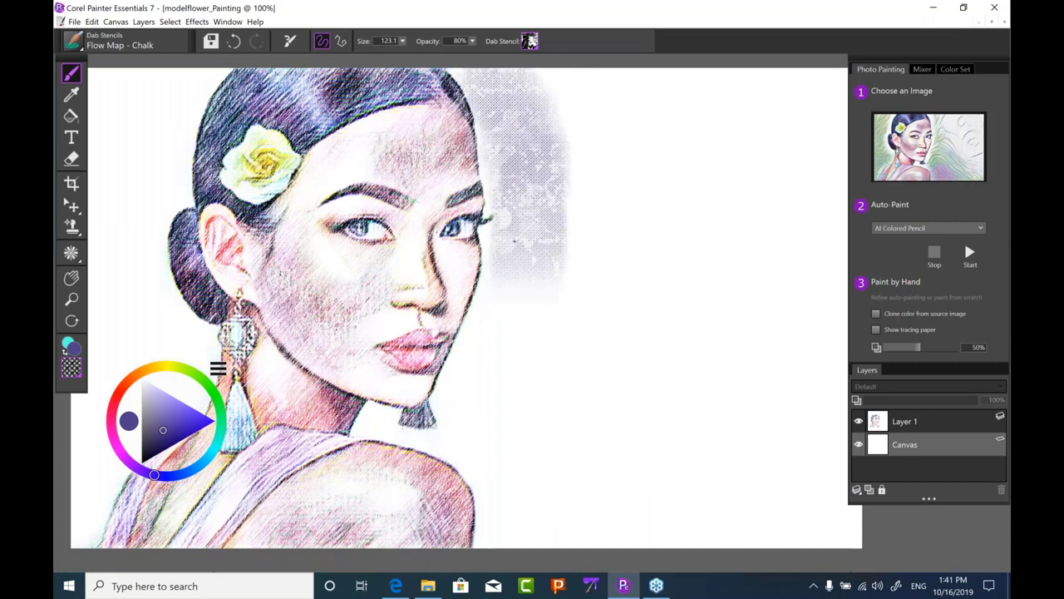
pyautogui.moveTo(520, 284)
pyautogui.mouseDown()
pyautogui.moveTo(500, 354)
pyautogui.moveTo(468, 392)
pyautogui.mouseUp()
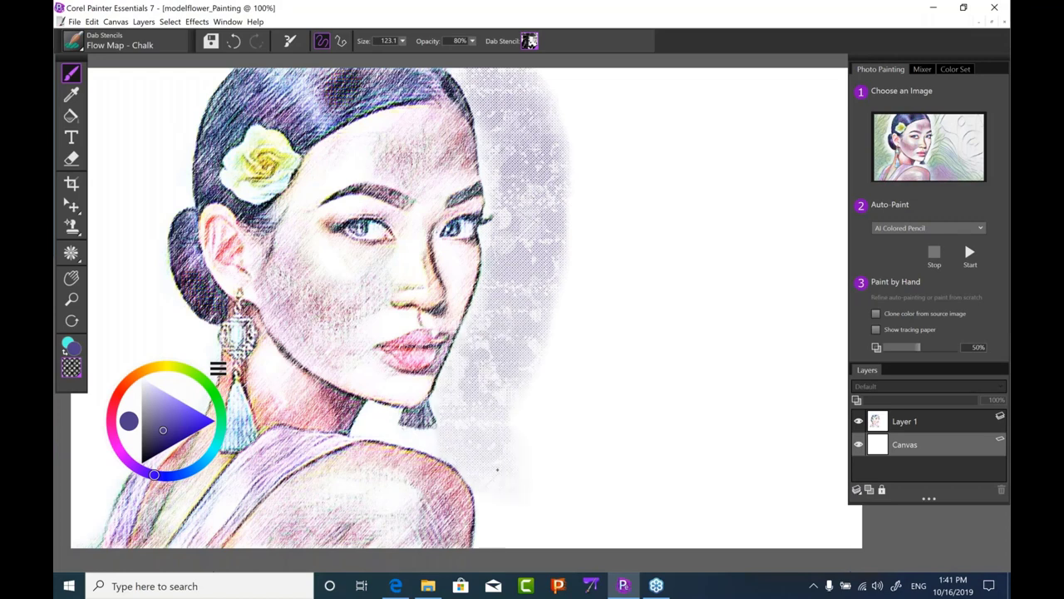
pyautogui.moveTo(497, 469)
pyautogui.mouseDown()
pyautogui.moveTo(525, 509)
pyautogui.moveTo(503, 534)
pyautogui.moveTo(532, 387)
pyautogui.moveTo(553, 399)
pyautogui.mouseUp()
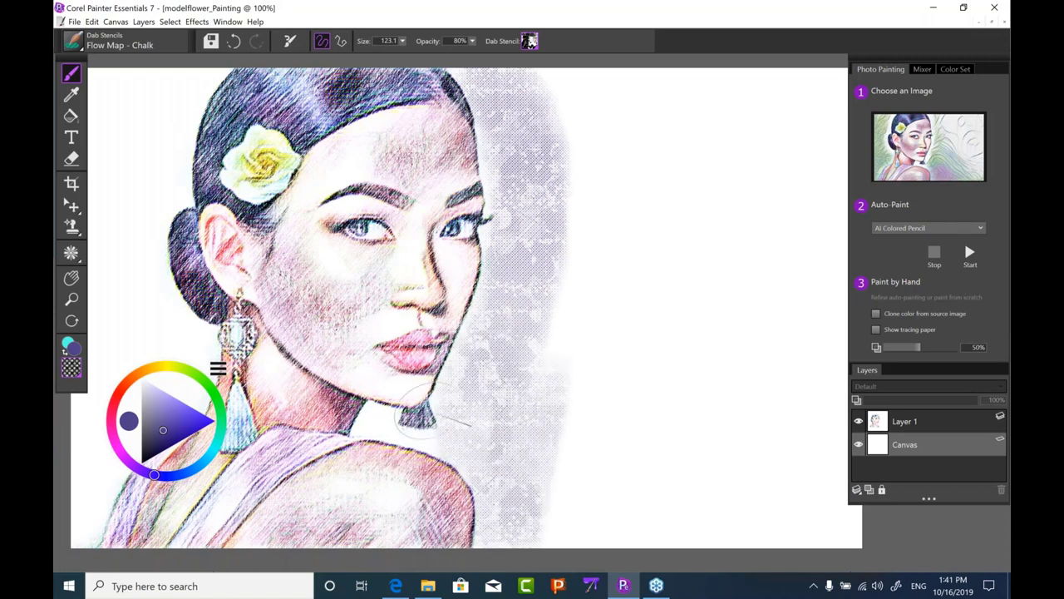
pyautogui.moveTo(372, 423); pyautogui.dragTo(373, 424)
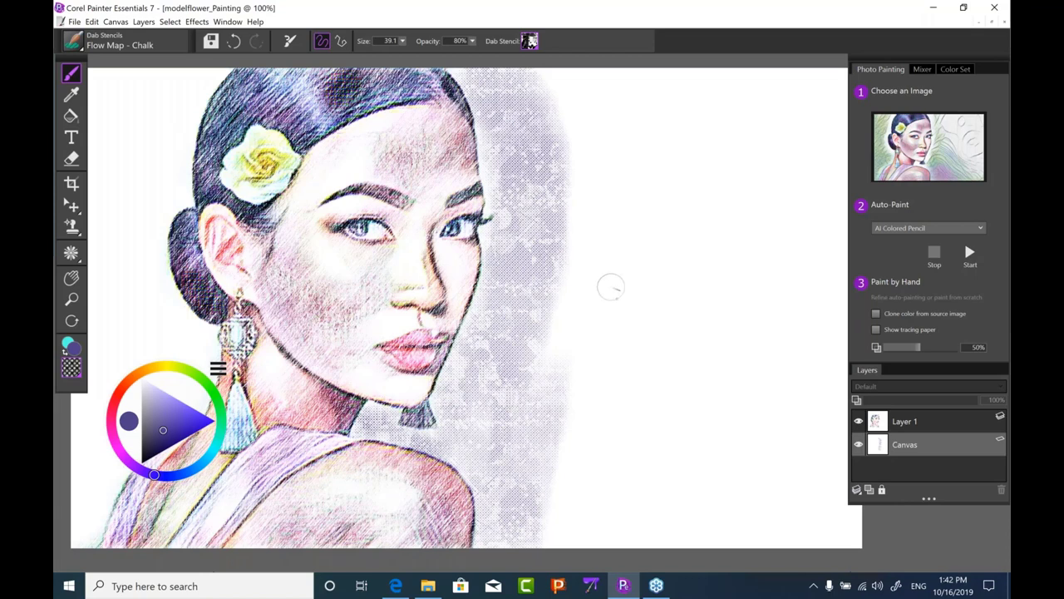
# - Enlarge the brush to size 171.8 and cover the rest of the background in front of the face with violet texture
pyautogui.moveTo(601, 274); pyautogui.dragTo(620, 322)
pyautogui.moveTo(606, 258)
pyautogui.mouseDown()
pyautogui.moveTo(586, 137)
pyautogui.moveTo(559, 117)
pyautogui.moveTo(583, 274)
pyautogui.moveTo(573, 433)
pyautogui.mouseUp()
pyautogui.moveTo(640, 300)
pyautogui.mouseDown()
pyautogui.moveTo(612, 125)
pyautogui.moveTo(657, 108)
pyautogui.moveTo(628, 341)
pyautogui.moveTo(574, 507)
pyautogui.moveTo(641, 524)
pyautogui.moveTo(691, 503)
pyautogui.moveTo(716, 267)
pyautogui.moveTo(748, 104)
pyautogui.moveTo(832, 133)
pyautogui.moveTo(823, 483)
pyautogui.moveTo(740, 532)
pyautogui.moveTo(774, 432)
pyautogui.moveTo(765, 283)
pyautogui.moveTo(724, 75)
pyautogui.moveTo(574, 83)
pyautogui.moveTo(710, 223)
pyautogui.moveTo(699, 416)
pyautogui.moveTo(592, 541)
pyautogui.moveTo(635, 283)
pyautogui.moveTo(582, 249)
pyautogui.moveTo(632, 391)
pyautogui.moveTo(690, 158)
pyautogui.moveTo(724, 75)
pyautogui.moveTo(782, 316)
pyautogui.mouseUp()
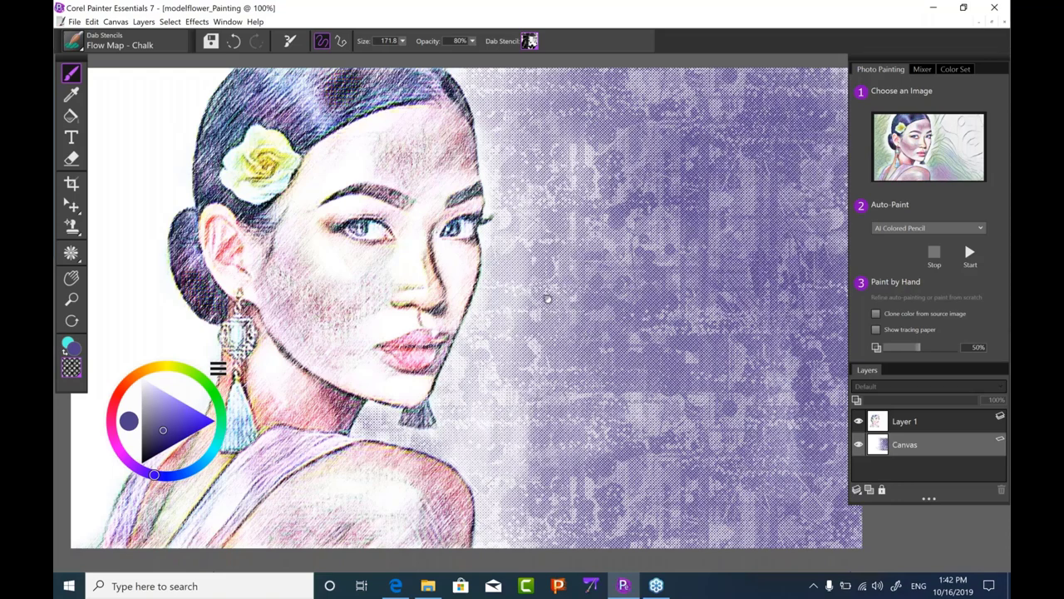
# - Paint the same violet texture over the background behind the model's hair and back
pyautogui.moveTo(548, 297); pyautogui.dragTo(747, 289)
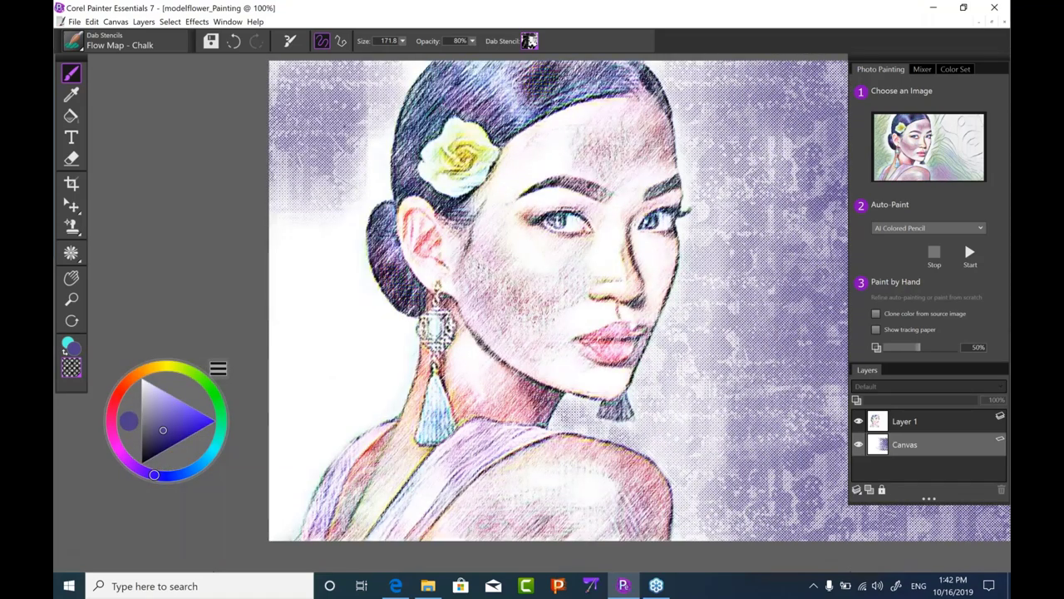
pyautogui.moveTo(391, 75)
pyautogui.mouseDown()
pyautogui.moveTo(332, 166)
pyautogui.moveTo(311, 306)
pyautogui.moveTo(391, 349)
pyautogui.moveTo(291, 499)
pyautogui.moveTo(255, 459)
pyautogui.moveTo(279, 275)
pyautogui.mouseUp()
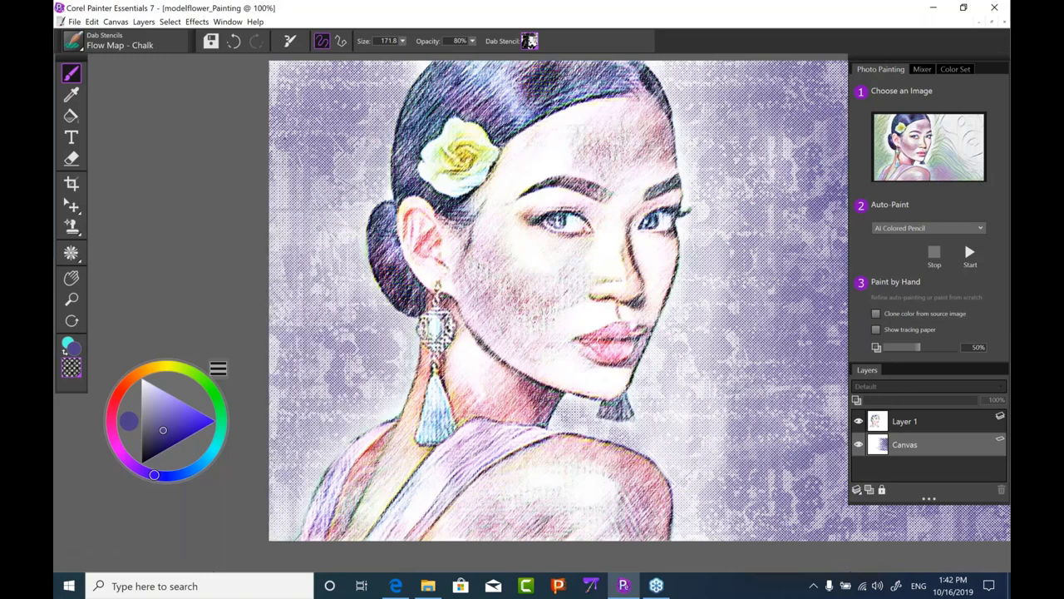
pyautogui.moveTo(281, 145)
pyautogui.mouseDown()
pyautogui.moveTo(291, 75)
pyautogui.moveTo(287, 532)
pyautogui.moveTo(333, 349)
pyautogui.moveTo(341, 199)
pyautogui.mouseUp()
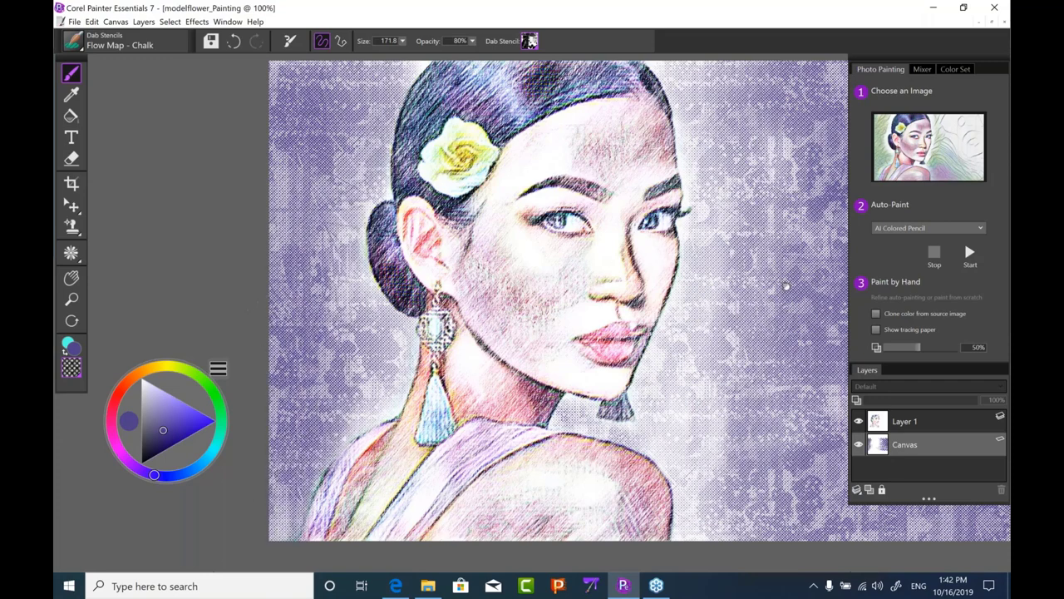
# - Build up a denser violet over the background in front of the face, keeping the area next to her profile lighter
pyautogui.moveTo(783, 301); pyautogui.dragTo(627, 320)
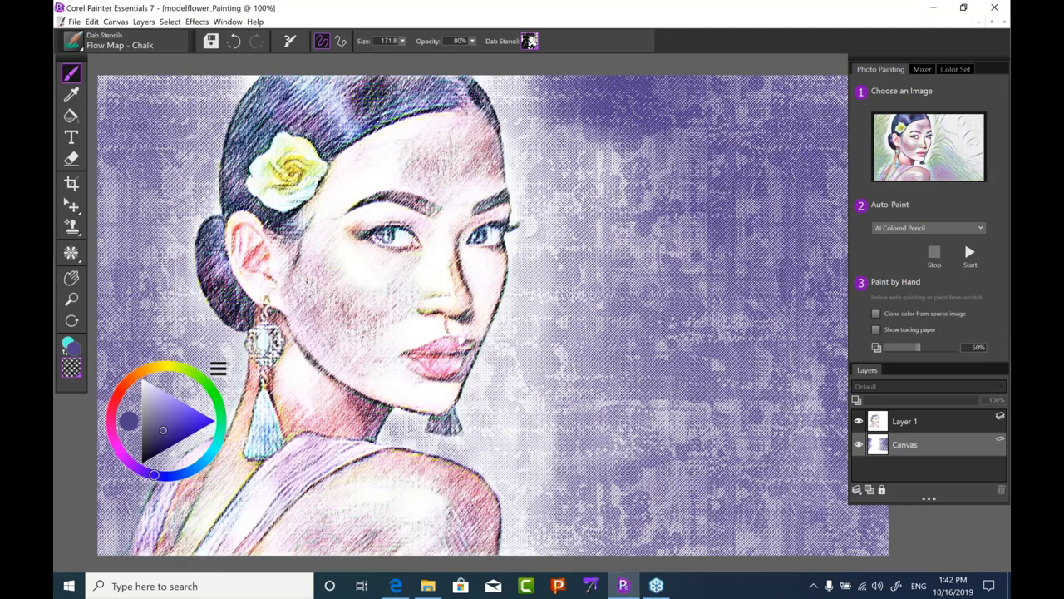
pyautogui.moveTo(640, 232)
pyautogui.mouseDown()
pyautogui.moveTo(798, 449)
pyautogui.moveTo(794, 499)
pyautogui.moveTo(770, 551)
pyautogui.mouseUp()
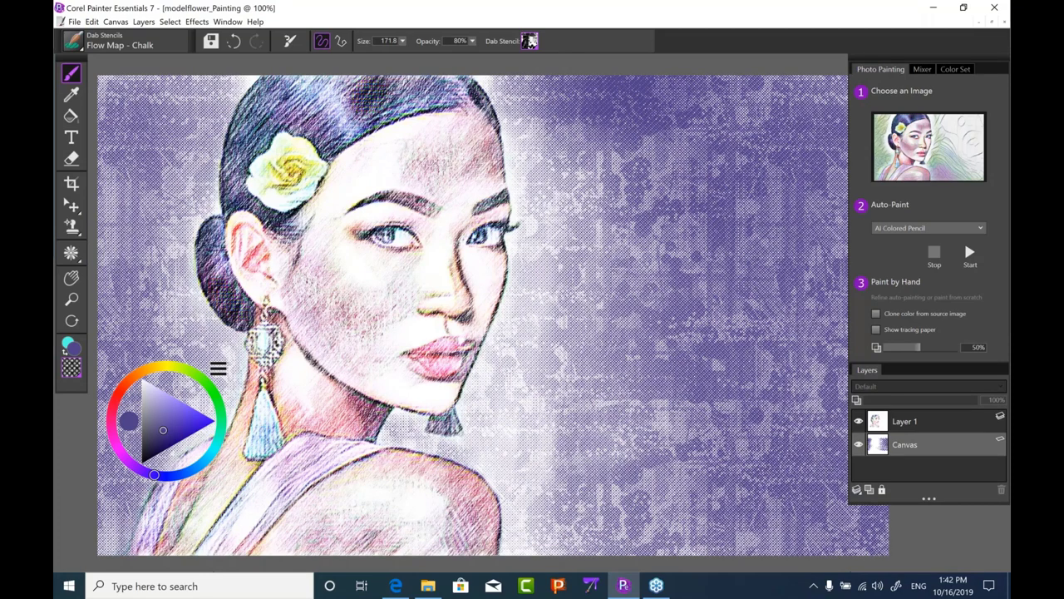
pyautogui.moveTo(636, 274)
pyautogui.mouseDown()
pyautogui.moveTo(611, 436)
pyautogui.moveTo(569, 391)
pyautogui.moveTo(545, 523)
pyautogui.moveTo(591, 532)
pyautogui.mouseUp()
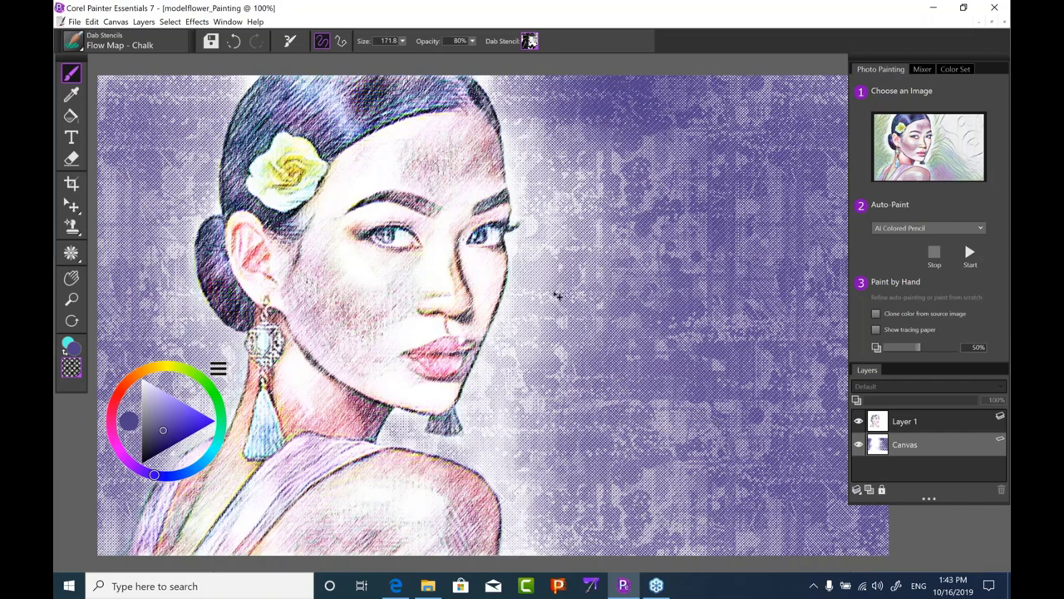
# - Close the modelflower painting and open the model2 photo from the PE7 Webinar folder
pyautogui.hotkey('ctrl', 'w')
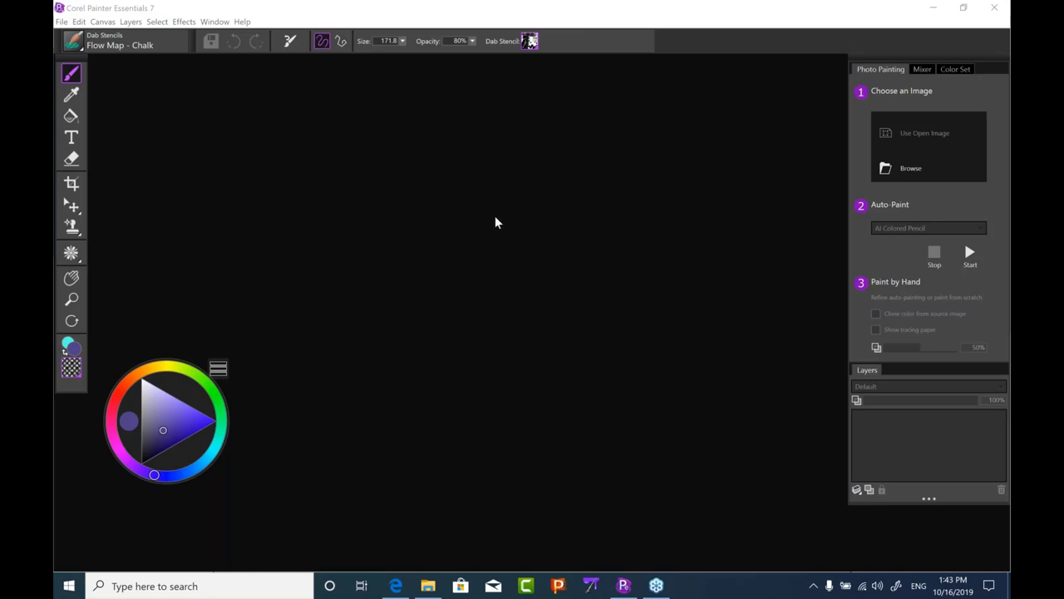
pyautogui.click(582, 220)
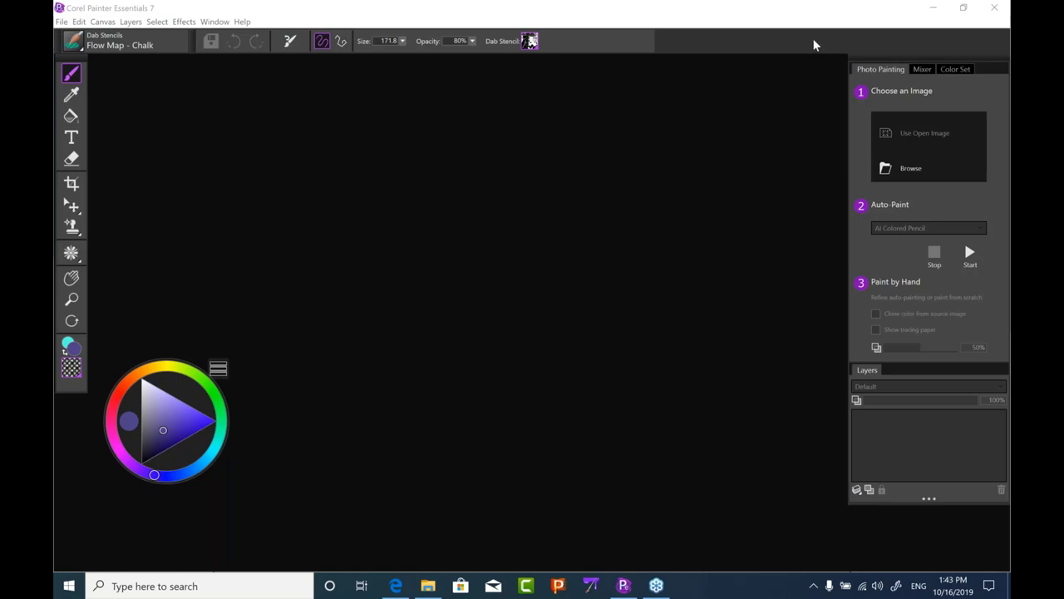
pyautogui.click(62, 22)
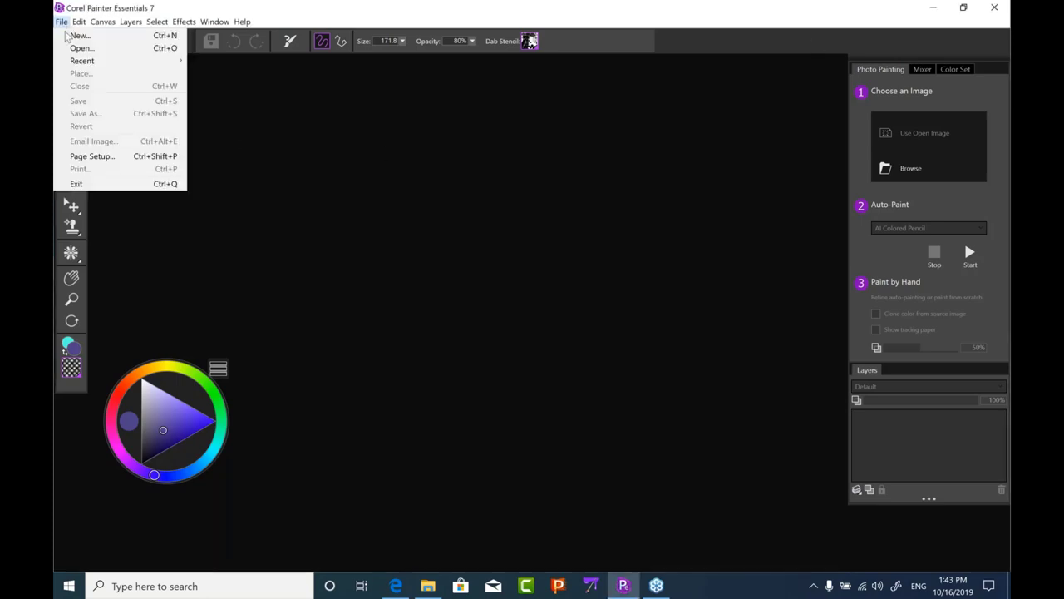
pyautogui.click(81, 47)
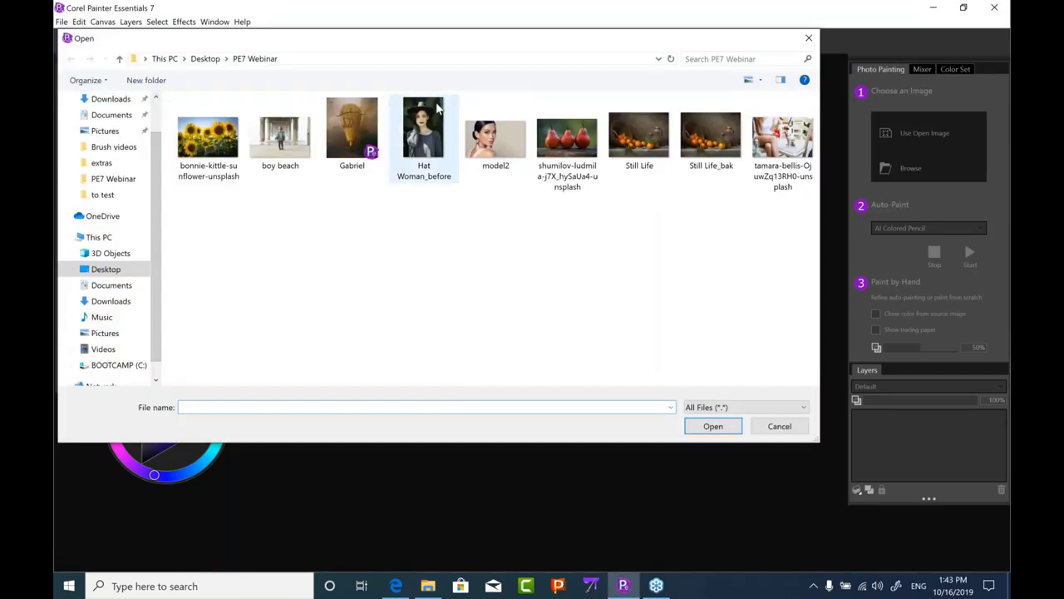
pyautogui.doubleClick(496, 137)
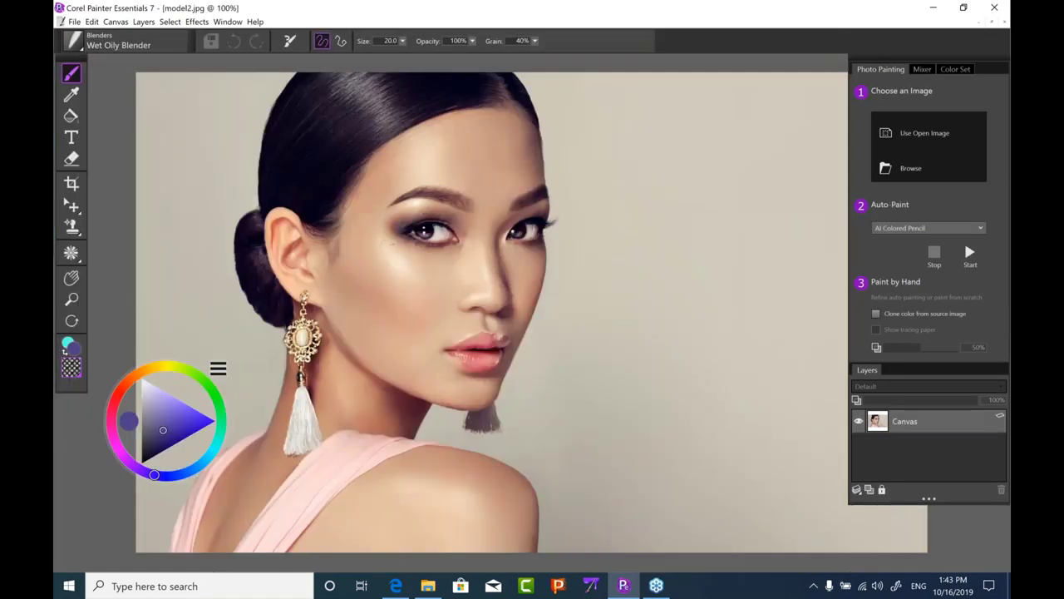
# - Sample a light skin tone from the model's face as the painting color and close the model2 photo
pyautogui.click(72, 94)
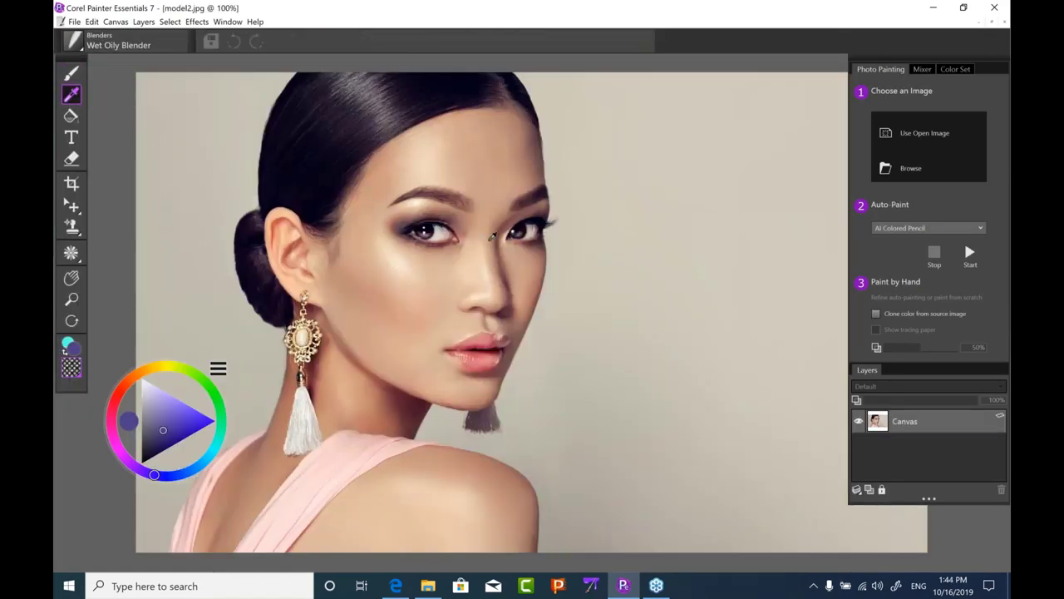
pyautogui.click(454, 324)
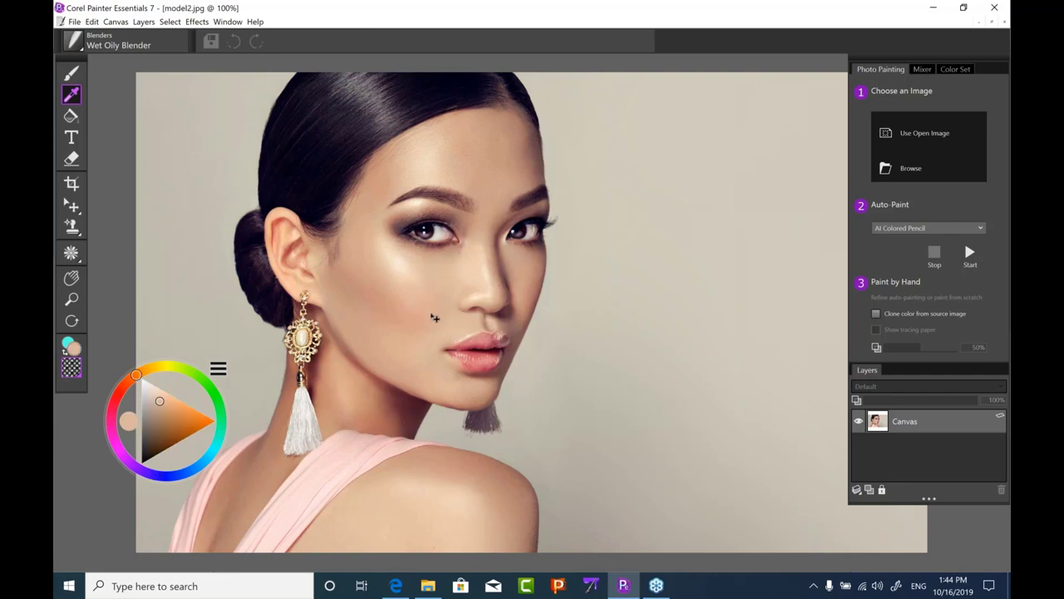
pyautogui.hotkey('ctrl', 'w')
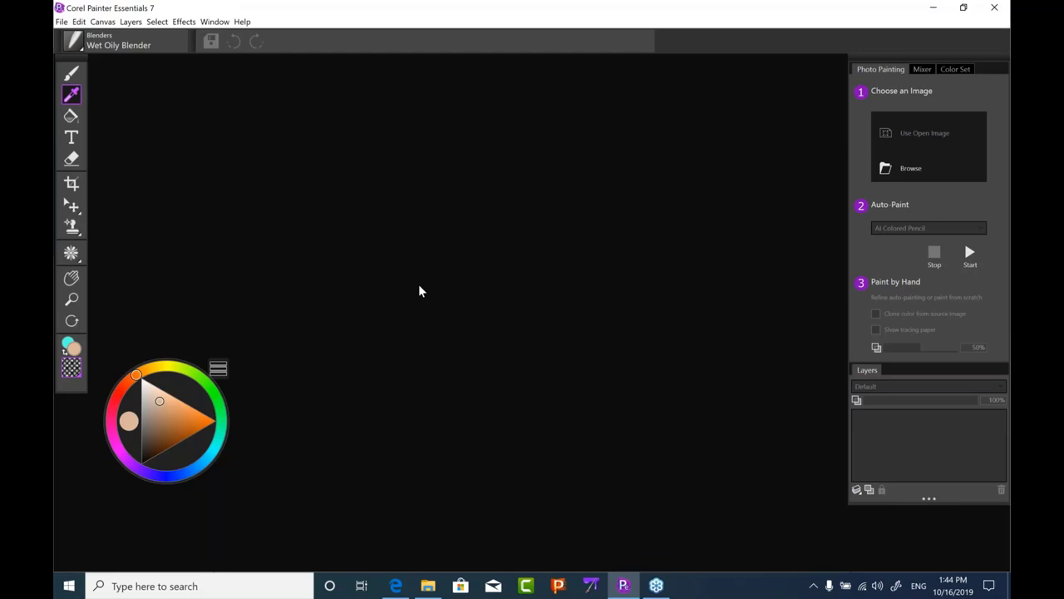
# - Open the Hat Woman_before photo from the PE7 Webinar folder and move the photo painting panels closer to the image
pyautogui.hotkey('ctrl', 'o')
pyautogui.click(430, 133)
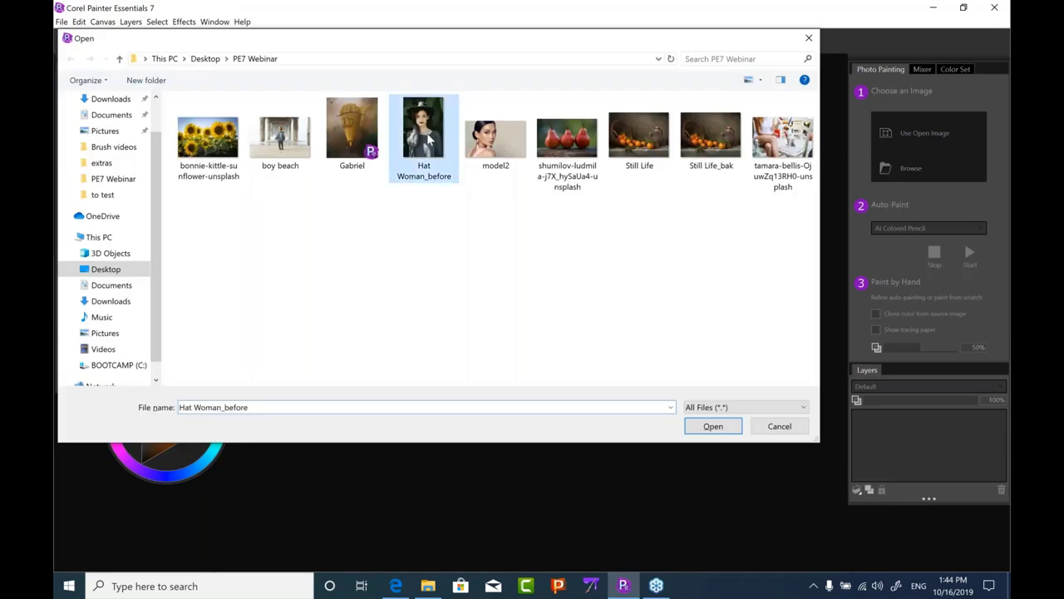
pyautogui.doubleClick(429, 139)
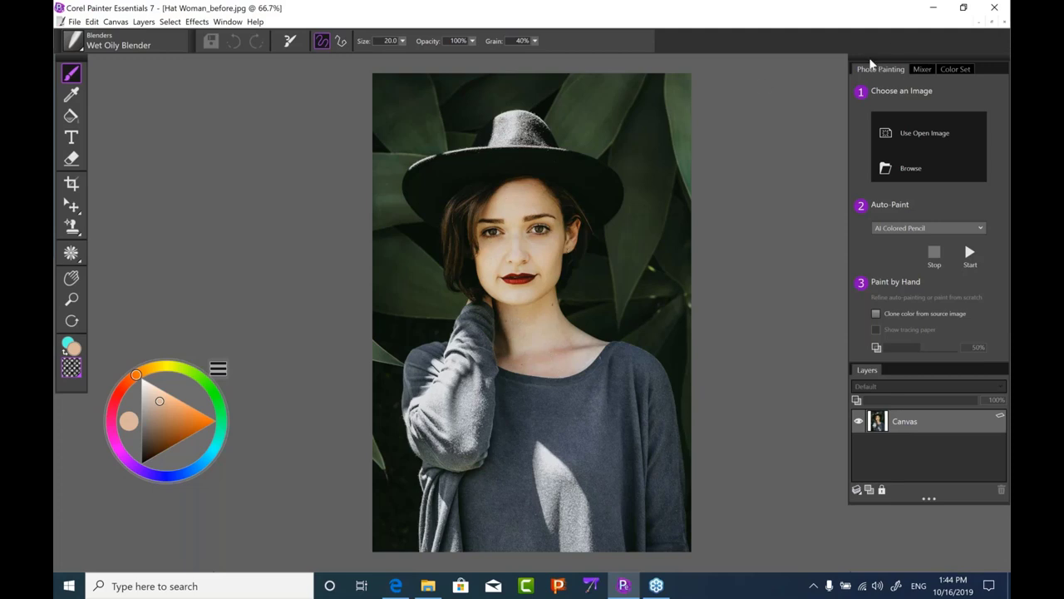
pyautogui.moveTo(871, 63); pyautogui.dragTo(785, 66)
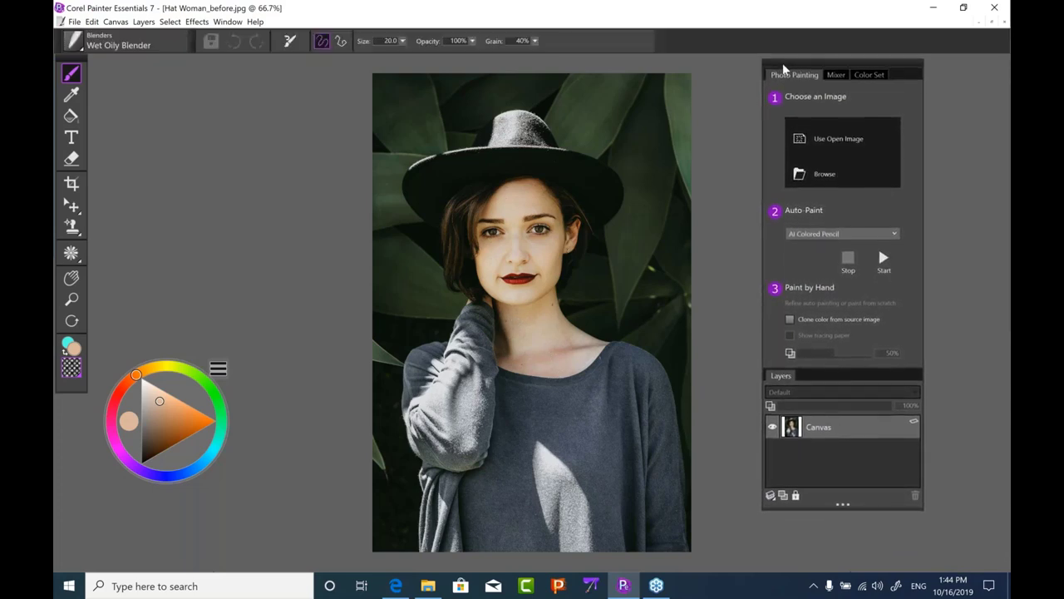
# - Create a painting from the open hat woman photo and auto-paint it with the AI Charcoal Drawing style
pyautogui.click(830, 235)
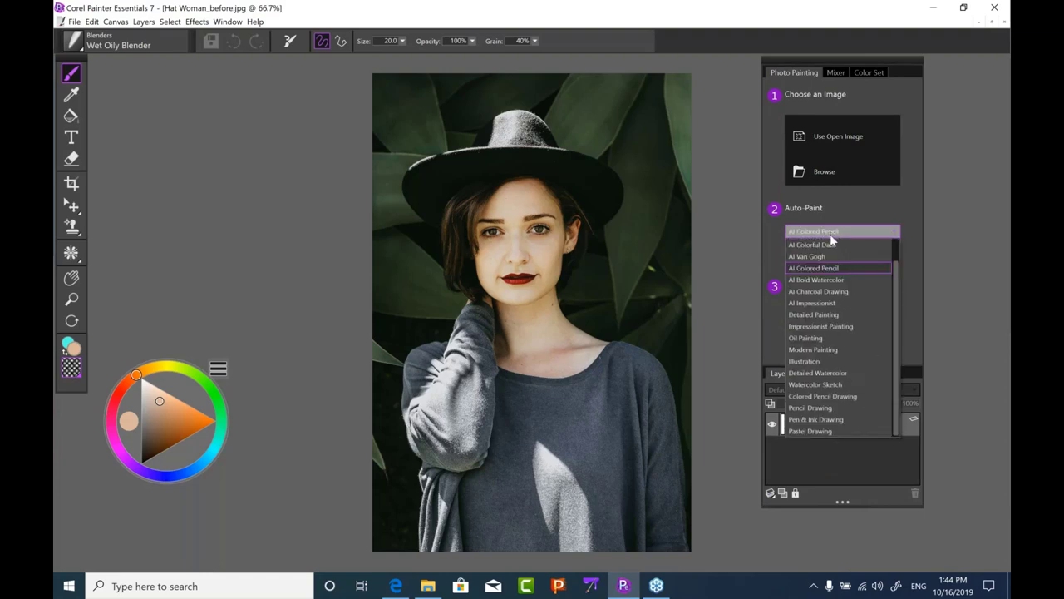
pyautogui.click(840, 297)
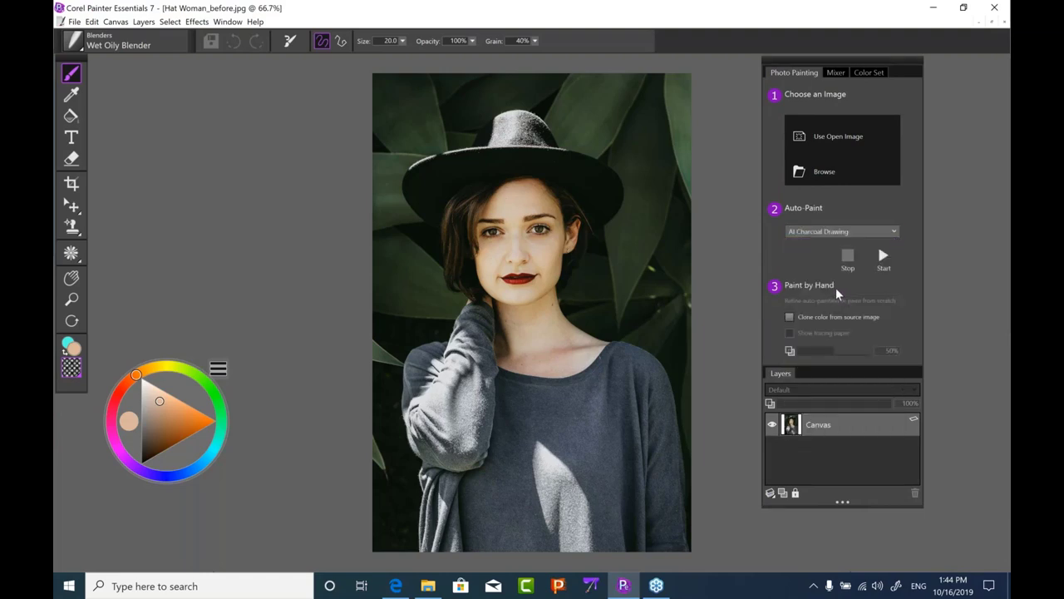
pyautogui.click(799, 136)
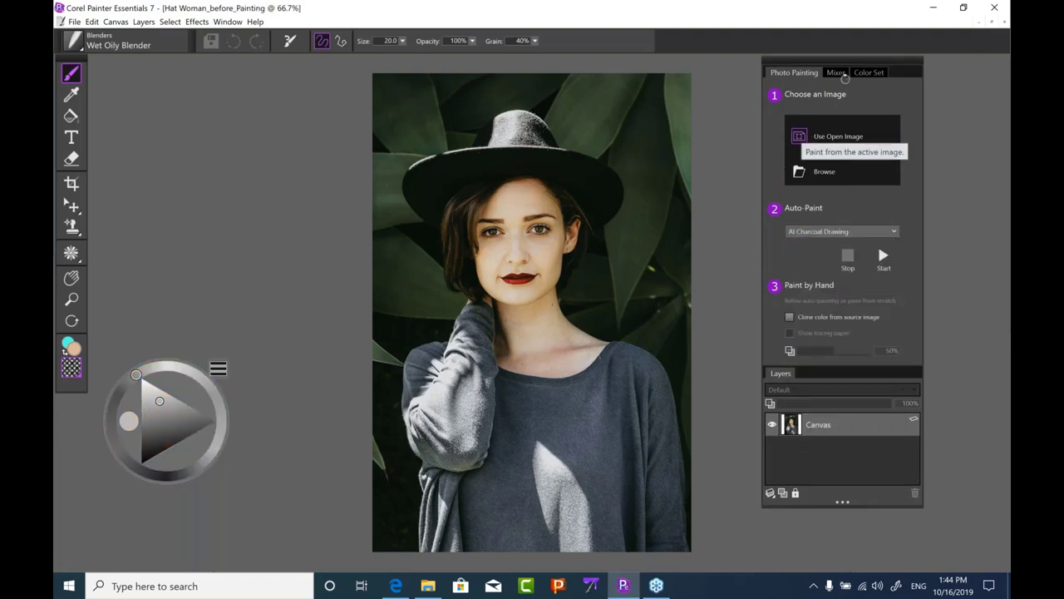
pyautogui.click(886, 261)
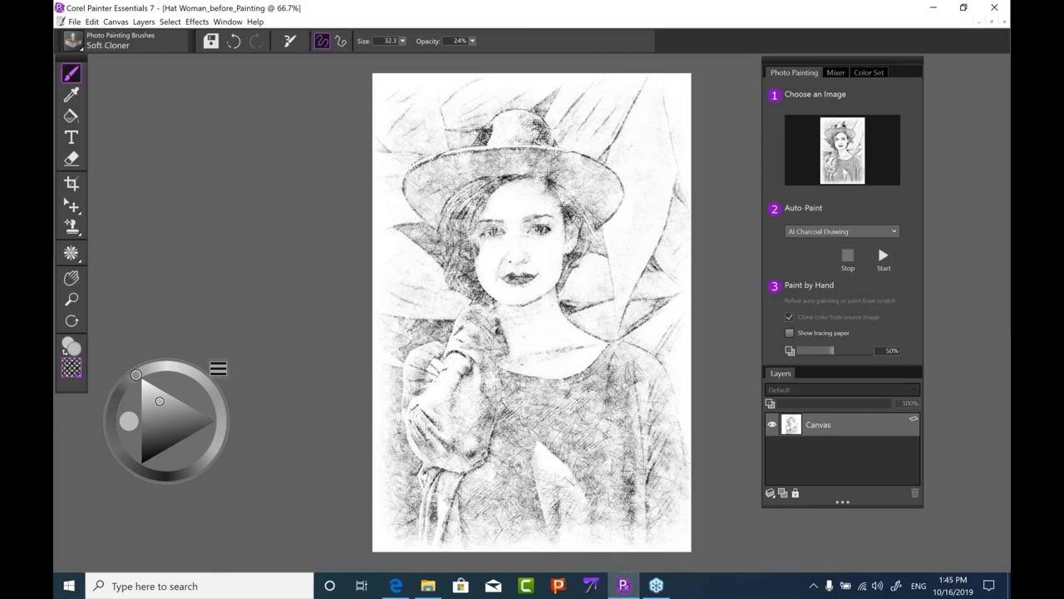
# - Restore detail in the woman's eyes, nose and lips with the Soft Cloner brush
pyautogui.click(72, 300)
pyautogui.moveTo(499, 309)
pyautogui.mouseDown()
pyautogui.moveTo(516, 313)
pyautogui.moveTo(482, 310)
pyautogui.moveTo(499, 233)
pyautogui.moveTo(426, 223)
pyautogui.mouseUp()
pyautogui.press('b')
pyautogui.moveTo(498, 198)
pyautogui.mouseDown()
pyautogui.moveTo(528, 199)
pyautogui.moveTo(526, 230)
pyautogui.mouseUp()
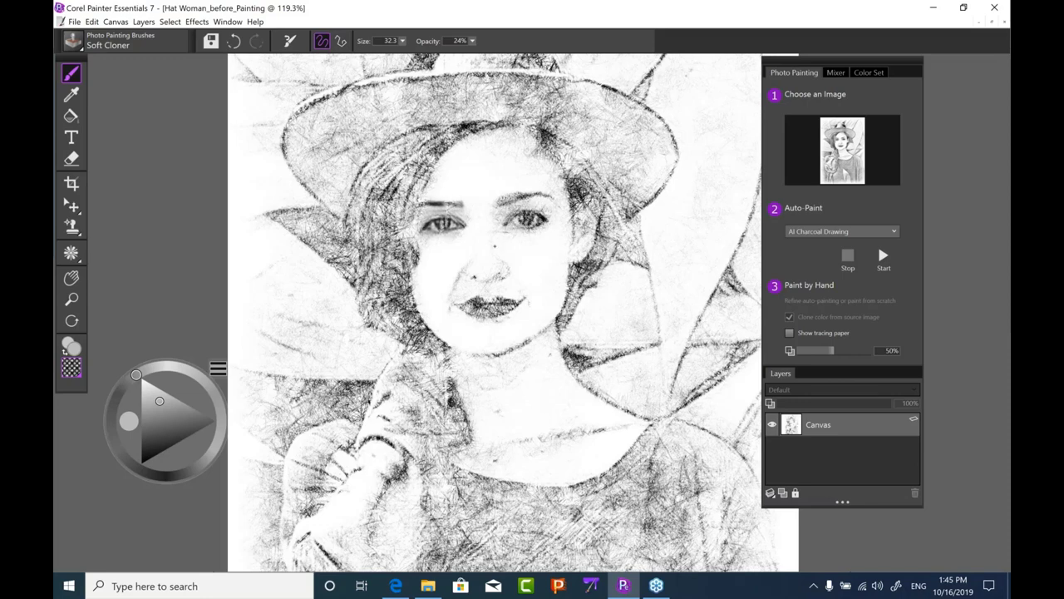
pyautogui.moveTo(508, 266); pyautogui.dragTo(497, 276)
pyautogui.moveTo(464, 308)
pyautogui.mouseDown()
pyautogui.moveTo(522, 306)
pyautogui.moveTo(482, 316)
pyautogui.mouseUp()
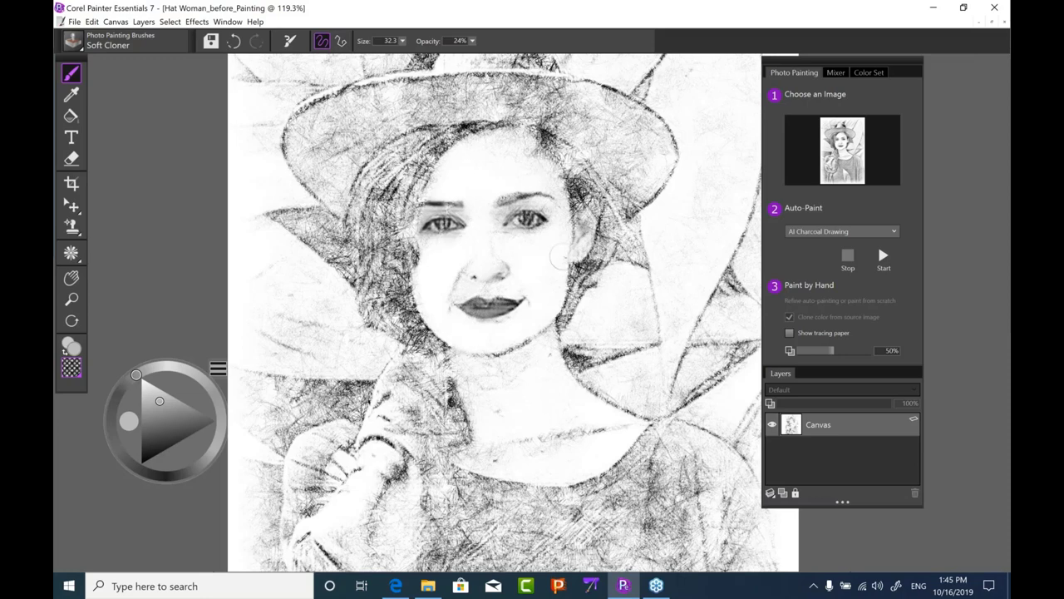
# - Float the entire charcoal drawing onto its own layer and set that layer's composite method to Gel
pyautogui.click(72, 299)
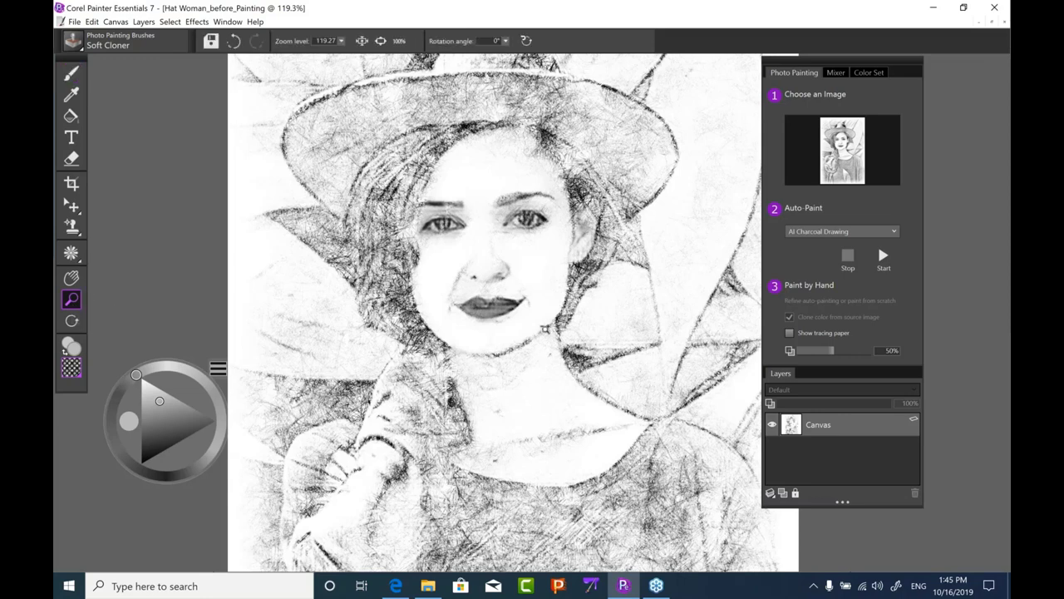
pyautogui.scroll(-5, 545, 329)
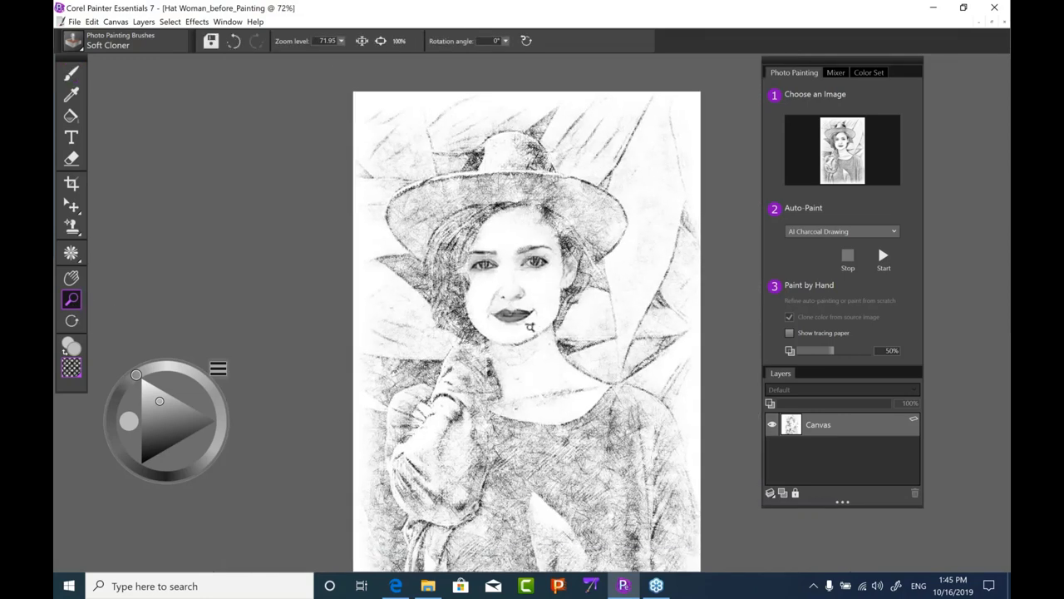
pyautogui.press('b')
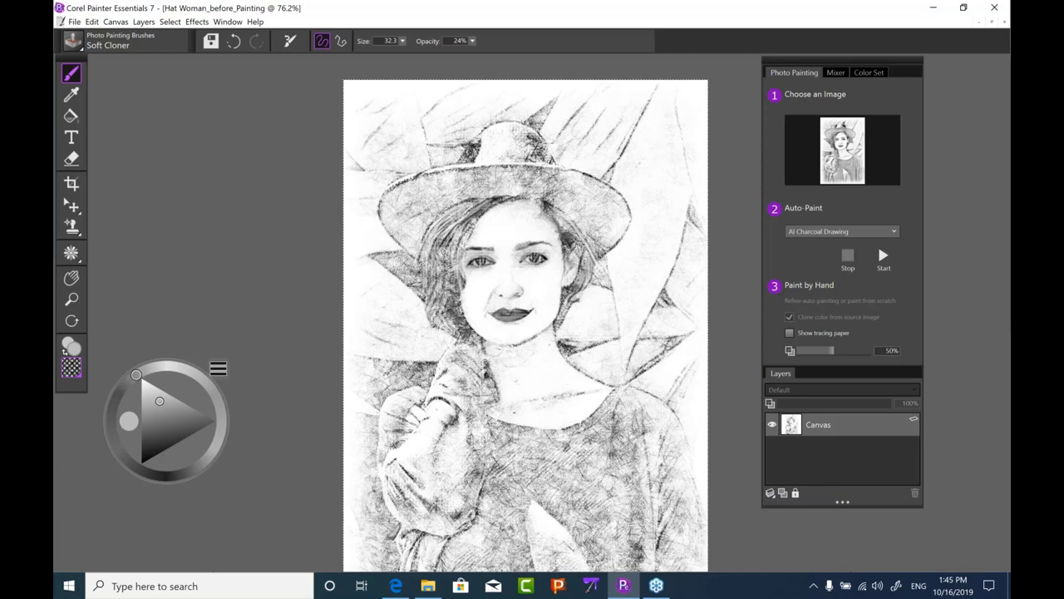
pyautogui.click(170, 21)
pyautogui.click(190, 90)
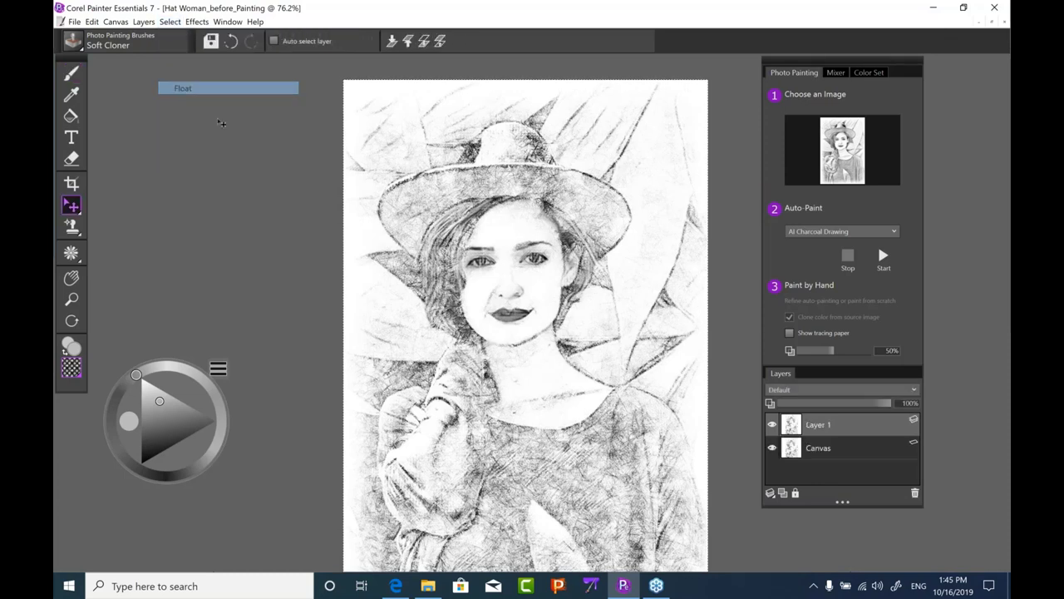
pyautogui.click(805, 392)
pyautogui.click(805, 414)
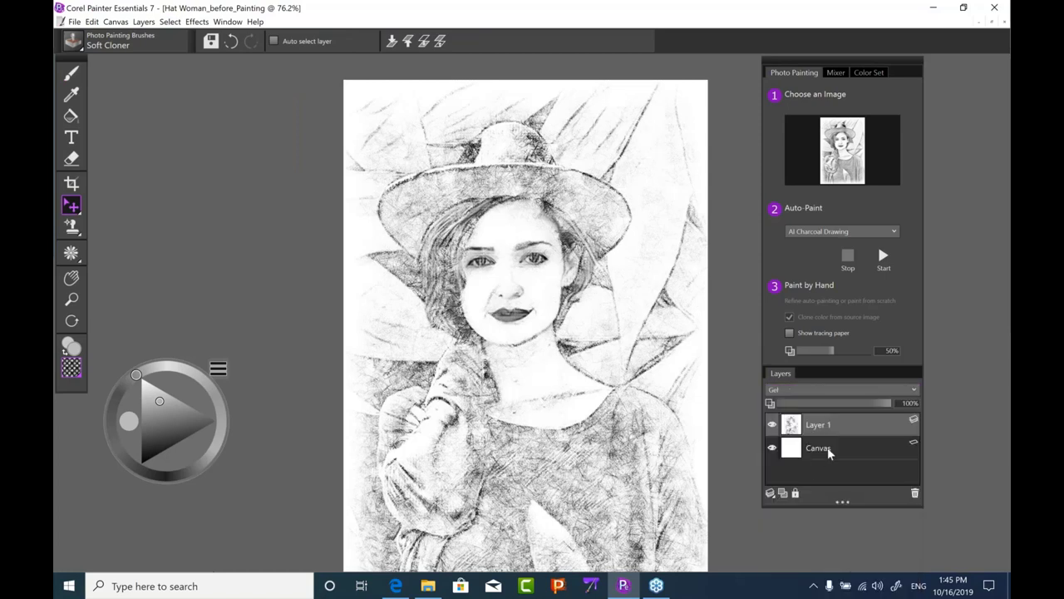
# - Make the white Canvas beneath the drawing active and choose the Clouds brush from the Glazing category
pyautogui.click(829, 455)
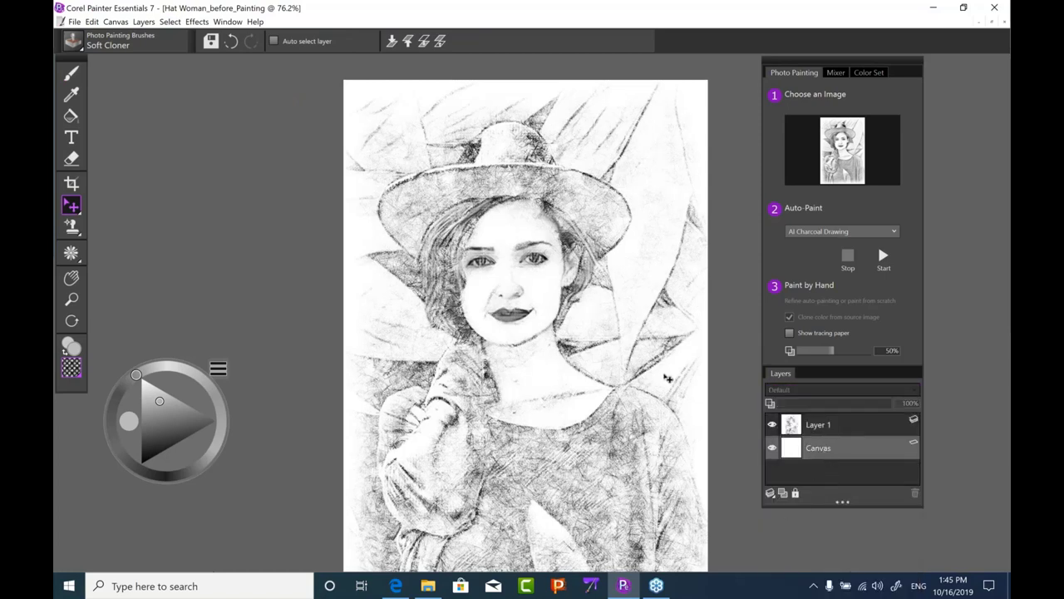
pyautogui.click(72, 299)
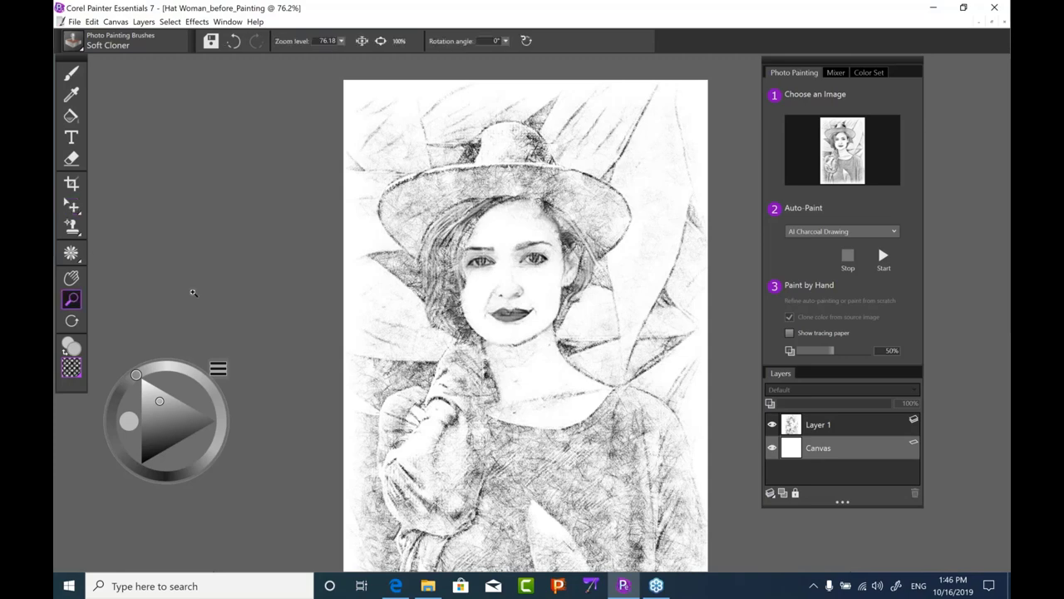
pyautogui.click(482, 317)
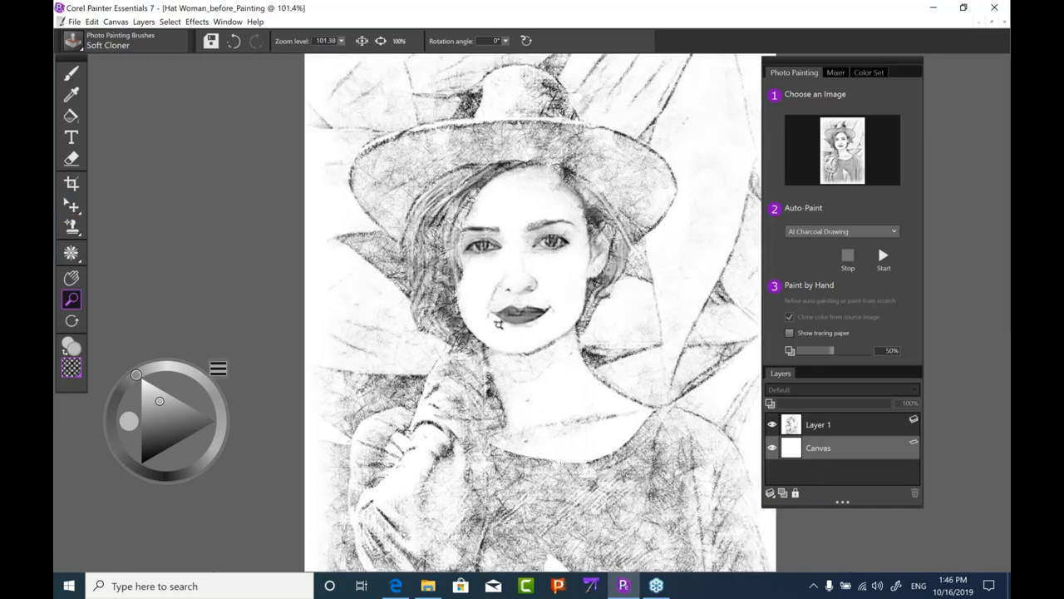
pyautogui.moveTo(499, 323); pyautogui.dragTo(397, 383)
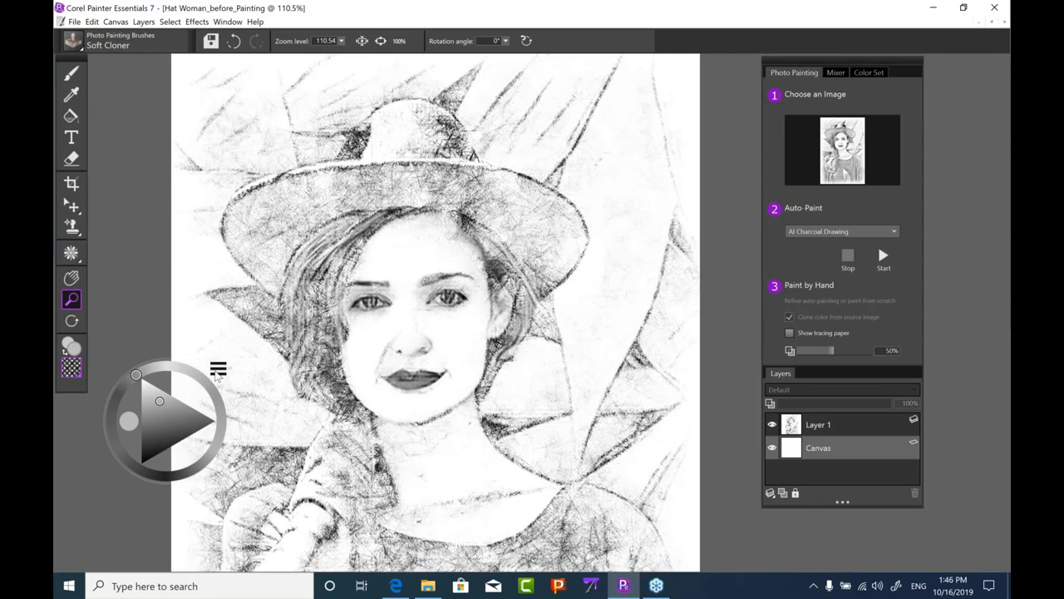
pyautogui.click(217, 368)
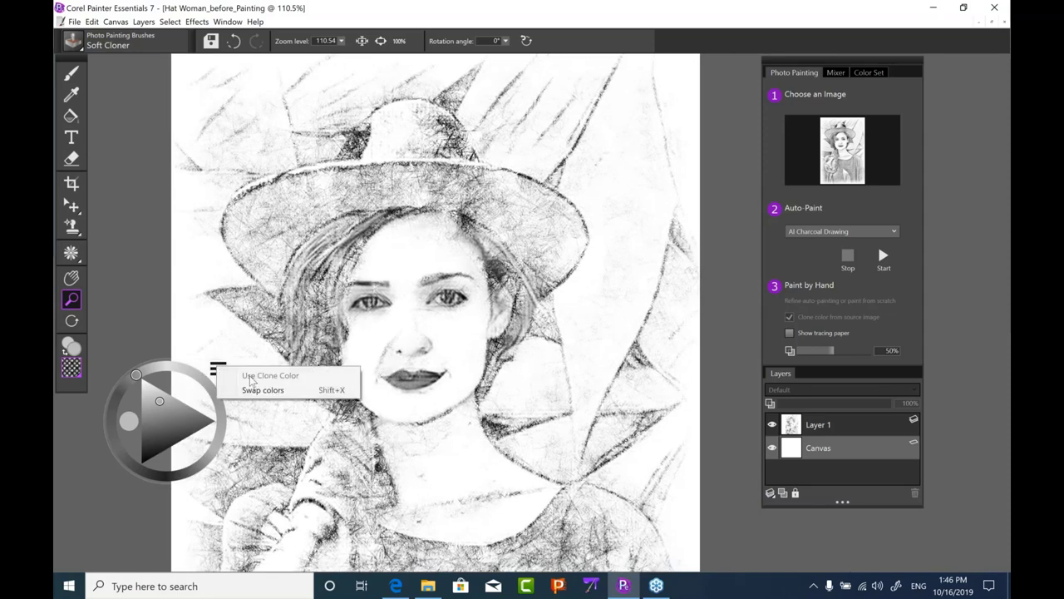
pyautogui.click(73, 41)
pyautogui.click(96, 316)
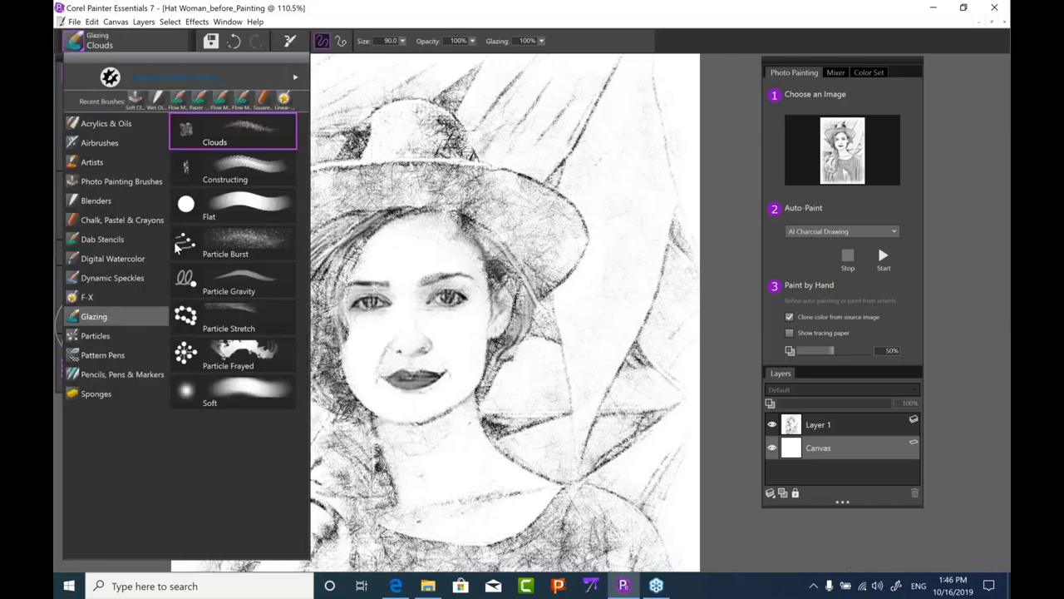
pyautogui.click(272, 139)
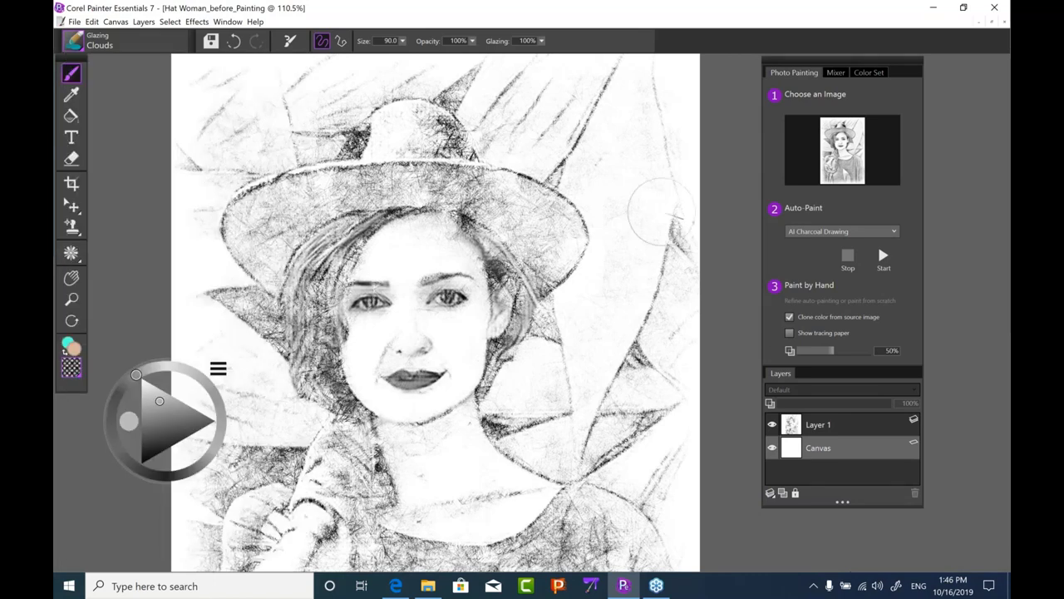
# - Turn off cloning color from the source image and glaze the outer half of the large leaf beside the hat in muted green
pyautogui.click(790, 318)
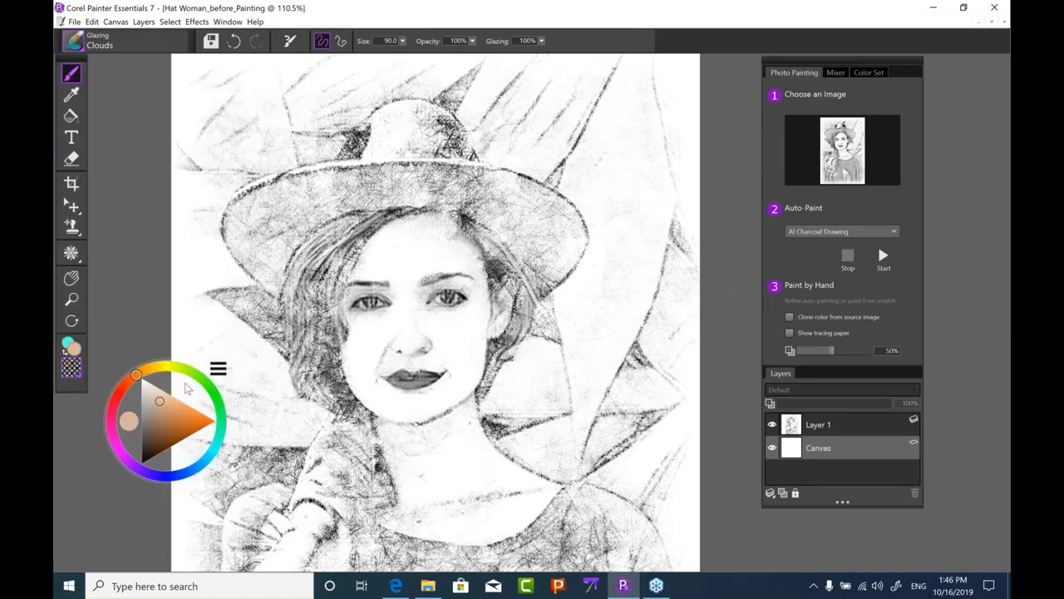
pyautogui.moveTo(211, 388)
pyautogui.mouseDown()
pyautogui.moveTo(223, 408)
pyautogui.moveTo(175, 434)
pyautogui.moveTo(162, 418)
pyautogui.mouseUp()
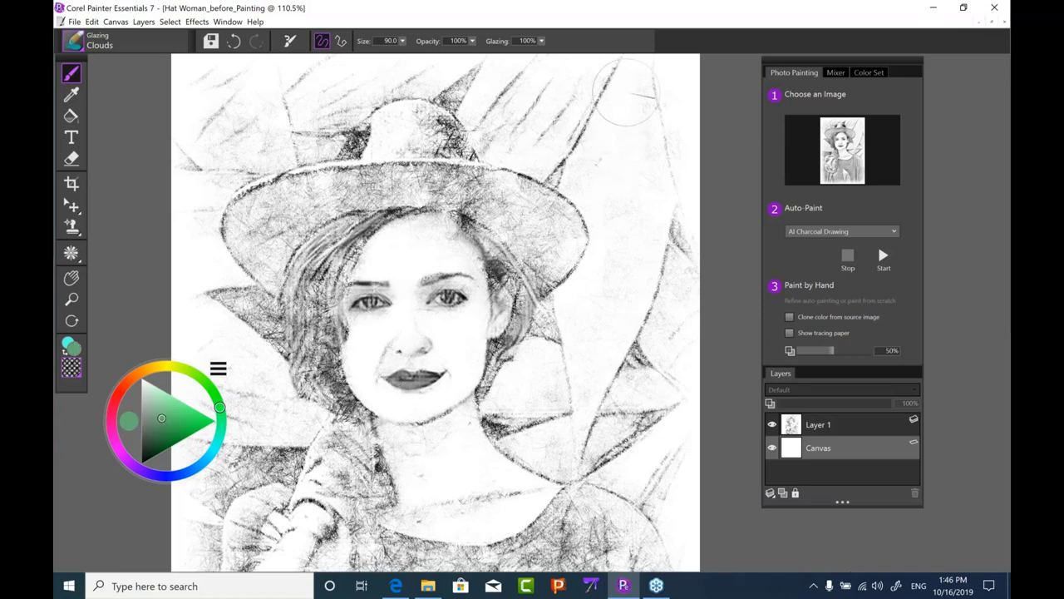
pyautogui.moveTo(625, 91)
pyautogui.mouseDown()
pyautogui.moveTo(593, 163)
pyautogui.moveTo(630, 66)
pyautogui.moveTo(585, 173)
pyautogui.moveTo(610, 100)
pyautogui.mouseUp()
pyautogui.moveTo(575, 177)
pyautogui.mouseDown()
pyautogui.moveTo(575, 158)
pyautogui.moveTo(647, 62)
pyautogui.moveTo(653, 187)
pyautogui.moveTo(661, 204)
pyautogui.moveTo(657, 137)
pyautogui.moveTo(666, 203)
pyautogui.moveTo(656, 225)
pyautogui.moveTo(614, 125)
pyautogui.moveTo(624, 229)
pyautogui.moveTo(640, 170)
pyautogui.moveTo(619, 312)
pyautogui.moveTo(662, 207)
pyautogui.moveTo(644, 299)
pyautogui.moveTo(581, 437)
pyautogui.moveTo(616, 318)
pyautogui.mouseUp()
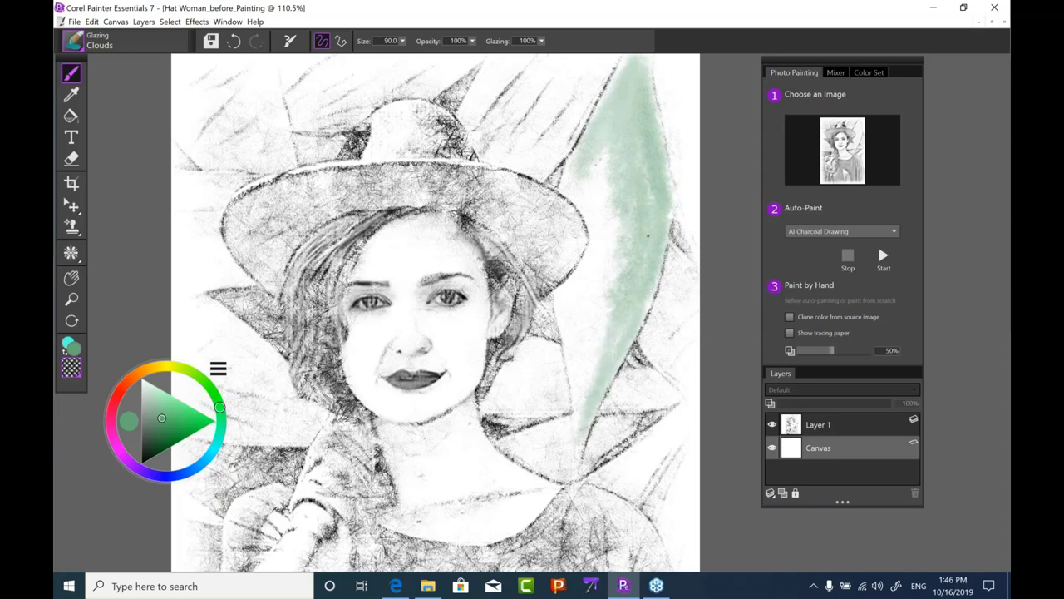
pyautogui.moveTo(648, 236)
pyautogui.mouseDown()
pyautogui.moveTo(647, 133)
pyautogui.moveTo(648, 178)
pyautogui.moveTo(646, 119)
pyautogui.mouseUp()
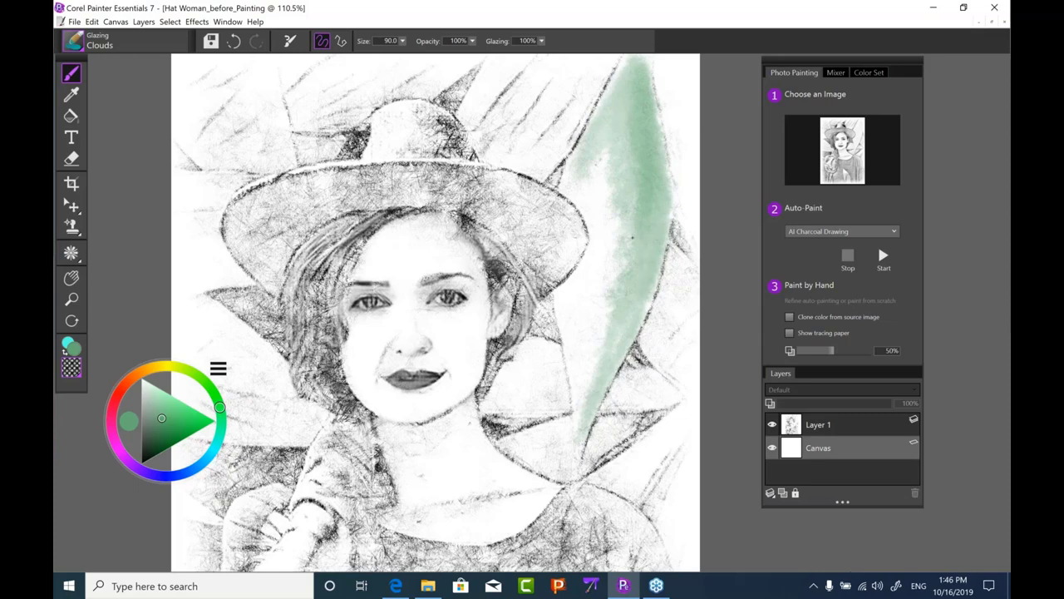
pyautogui.moveTo(632, 238); pyautogui.dragTo(636, 142)
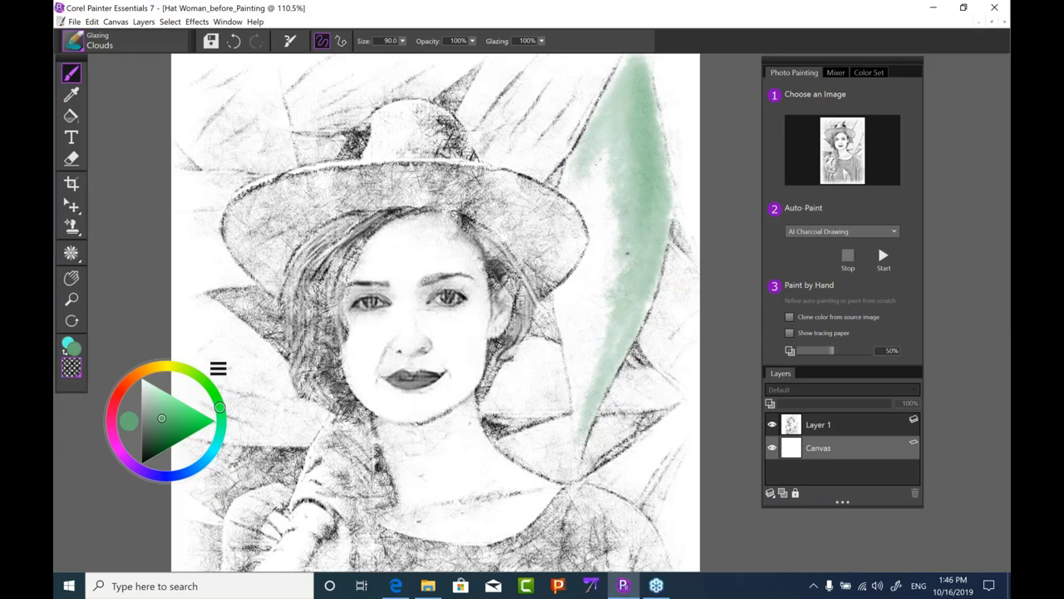
# - Fill the rest of the large leaf down to its tip with the same green, evening out the pale patches
pyautogui.moveTo(623, 265); pyautogui.dragTo(614, 350)
pyautogui.moveTo(649, 293); pyautogui.dragTo(656, 232)
pyautogui.moveTo(639, 291)
pyautogui.mouseDown()
pyautogui.moveTo(599, 379)
pyautogui.moveTo(617, 233)
pyautogui.mouseUp()
pyautogui.moveTo(628, 133)
pyautogui.mouseDown()
pyautogui.moveTo(597, 182)
pyautogui.moveTo(582, 160)
pyautogui.moveTo(575, 178)
pyautogui.moveTo(609, 253)
pyautogui.moveTo(608, 190)
pyautogui.moveTo(584, 349)
pyautogui.moveTo(597, 346)
pyautogui.moveTo(596, 236)
pyautogui.moveTo(571, 302)
pyautogui.moveTo(574, 384)
pyautogui.mouseUp()
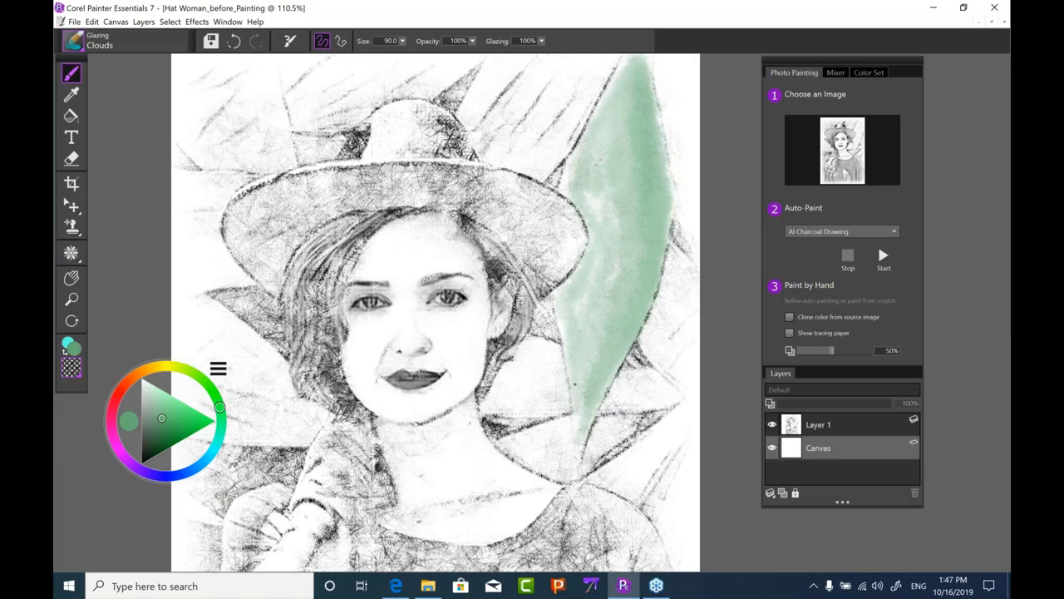
pyautogui.moveTo(609, 215)
pyautogui.mouseDown()
pyautogui.moveTo(587, 197)
pyautogui.moveTo(591, 178)
pyautogui.mouseUp()
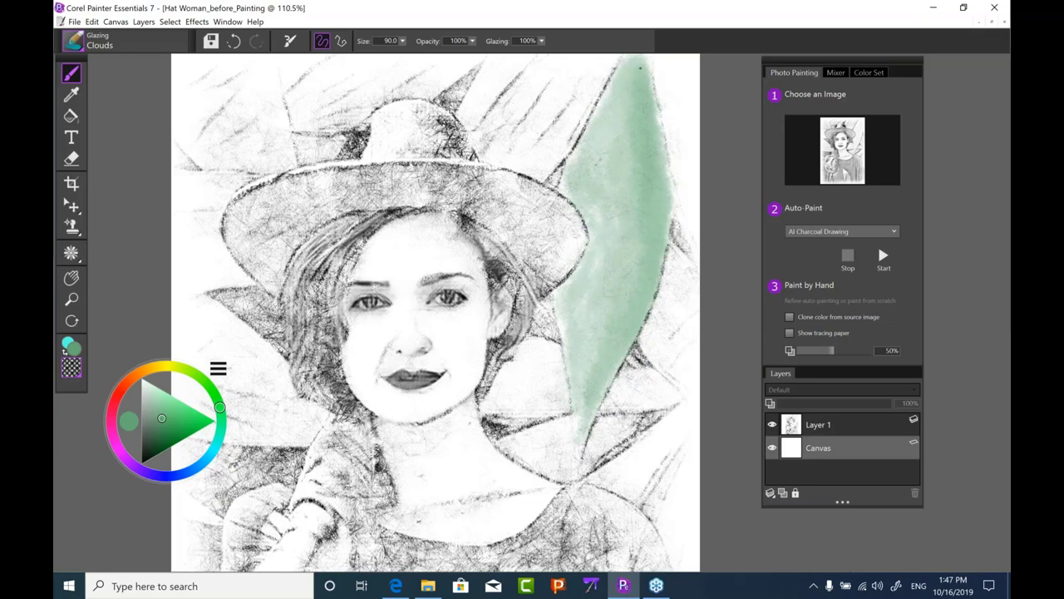
pyautogui.moveTo(630, 137)
pyautogui.mouseDown()
pyautogui.moveTo(632, 243)
pyautogui.moveTo(643, 197)
pyautogui.moveTo(631, 217)
pyautogui.moveTo(643, 248)
pyautogui.moveTo(598, 347)
pyautogui.moveTo(634, 307)
pyautogui.mouseUp()
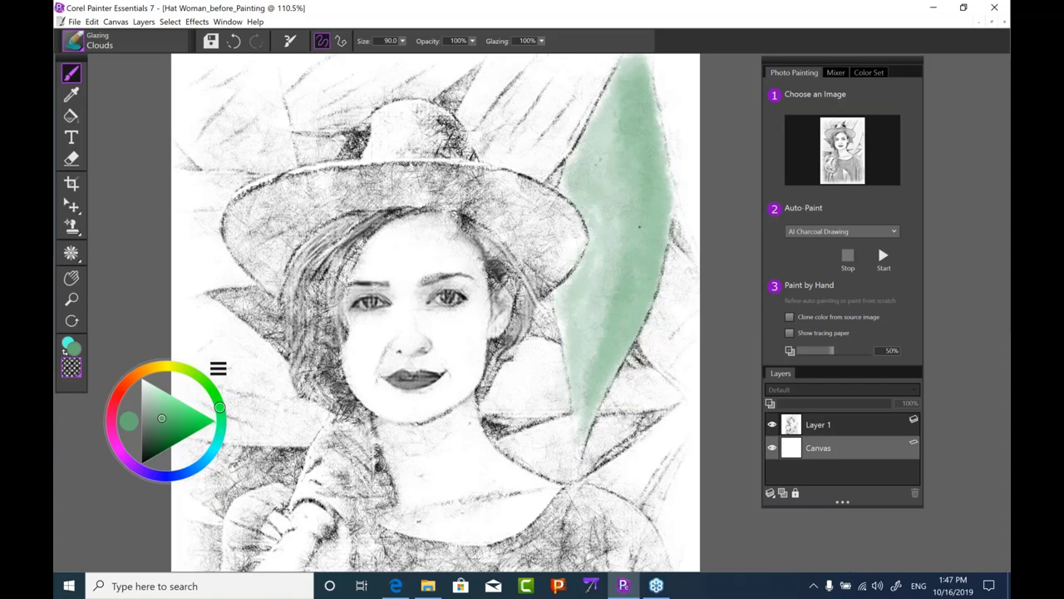
pyautogui.moveTo(597, 350); pyautogui.dragTo(573, 392)
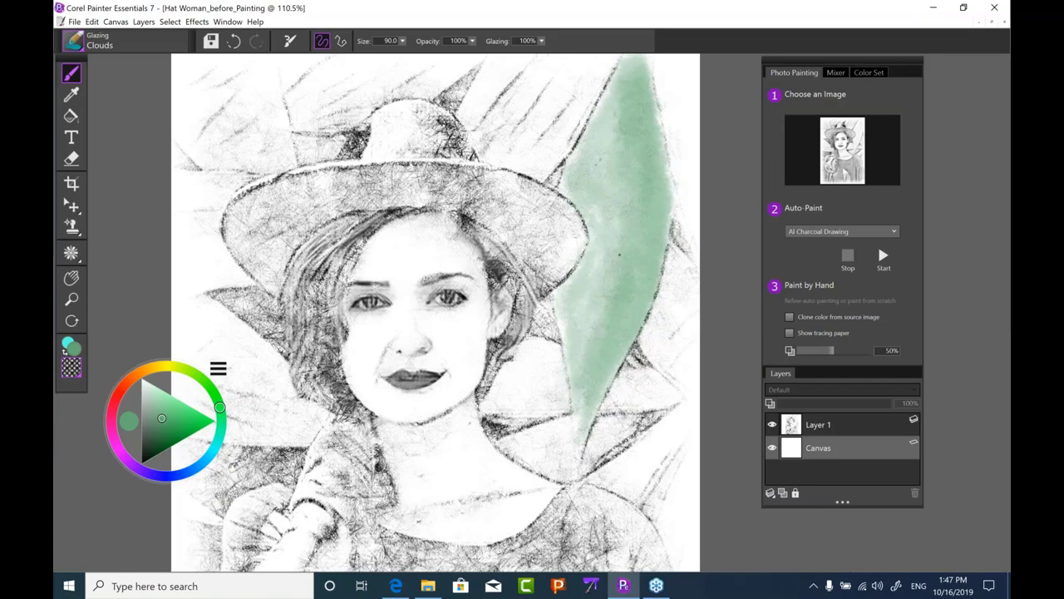
pyautogui.moveTo(619, 254)
pyautogui.mouseDown()
pyautogui.moveTo(625, 200)
pyautogui.moveTo(602, 218)
pyautogui.mouseUp()
pyautogui.moveTo(591, 339); pyautogui.dragTo(574, 443)
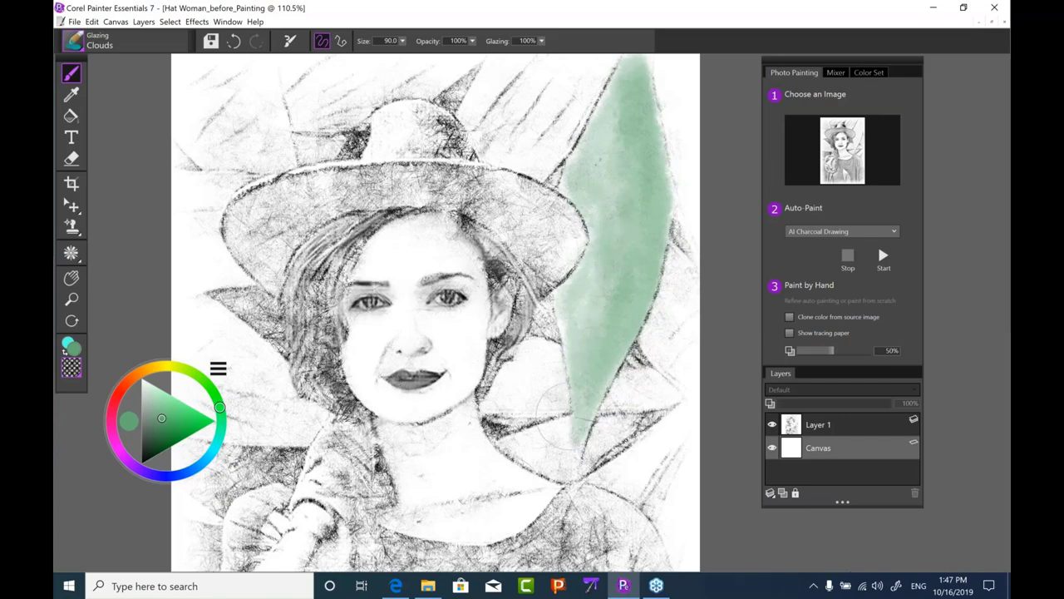
# - Tint the woman's face with a light peach skin tone using the Soft brush from the Glazing category
pyautogui.click(77, 42)
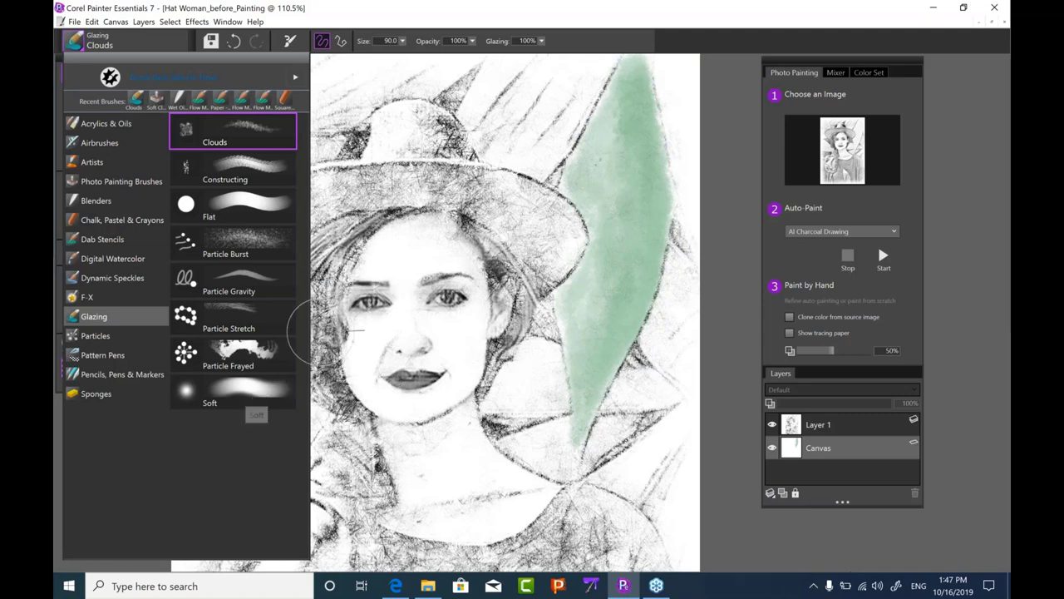
pyautogui.click(247, 387)
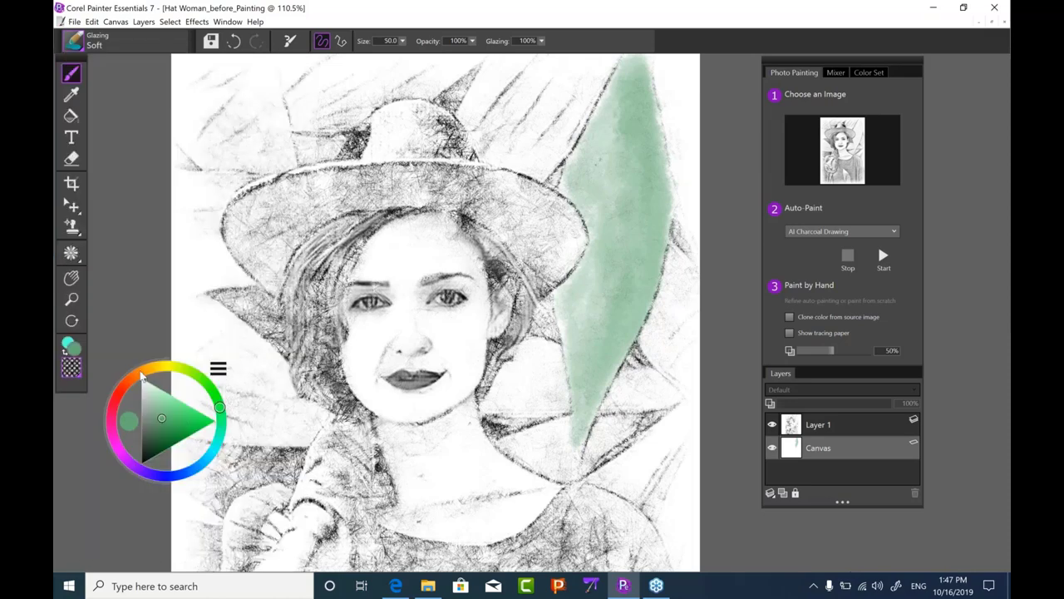
pyautogui.moveTo(145, 376); pyautogui.dragTo(131, 380)
pyautogui.moveTo(162, 416); pyautogui.dragTo(152, 398)
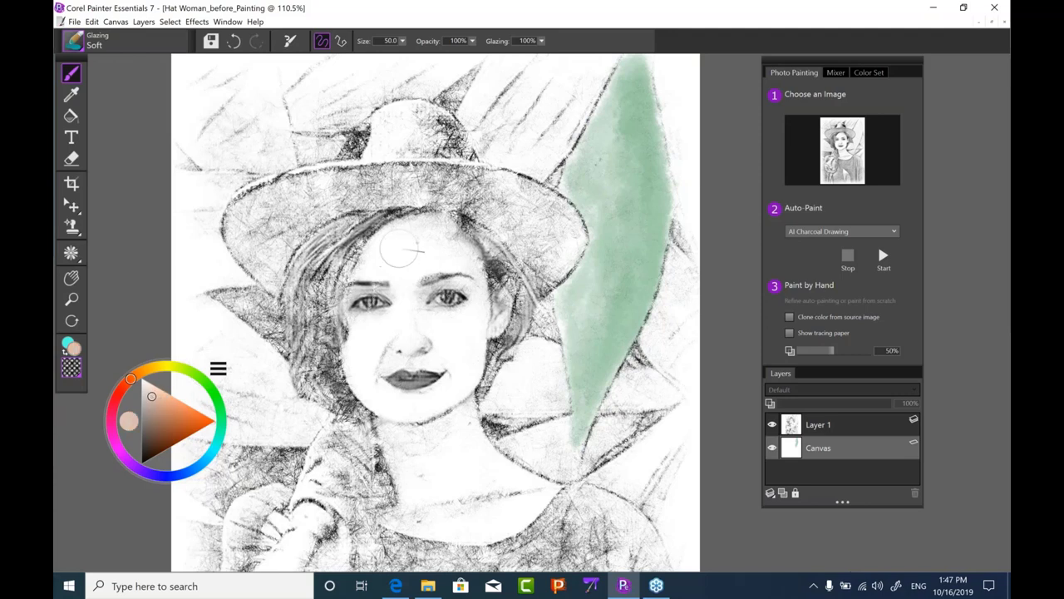
pyautogui.moveTo(395, 274)
pyautogui.mouseDown()
pyautogui.moveTo(391, 248)
pyautogui.moveTo(373, 269)
pyautogui.moveTo(403, 242)
pyautogui.moveTo(381, 263)
pyautogui.moveTo(409, 246)
pyautogui.moveTo(442, 244)
pyautogui.moveTo(446, 253)
pyautogui.moveTo(408, 262)
pyautogui.moveTo(407, 316)
pyautogui.moveTo(365, 350)
pyautogui.moveTo(374, 390)
pyautogui.moveTo(410, 400)
pyautogui.moveTo(438, 380)
pyautogui.moveTo(427, 354)
pyautogui.moveTo(434, 340)
pyautogui.moveTo(456, 339)
pyautogui.moveTo(460, 353)
pyautogui.moveTo(483, 287)
pyautogui.mouseUp()
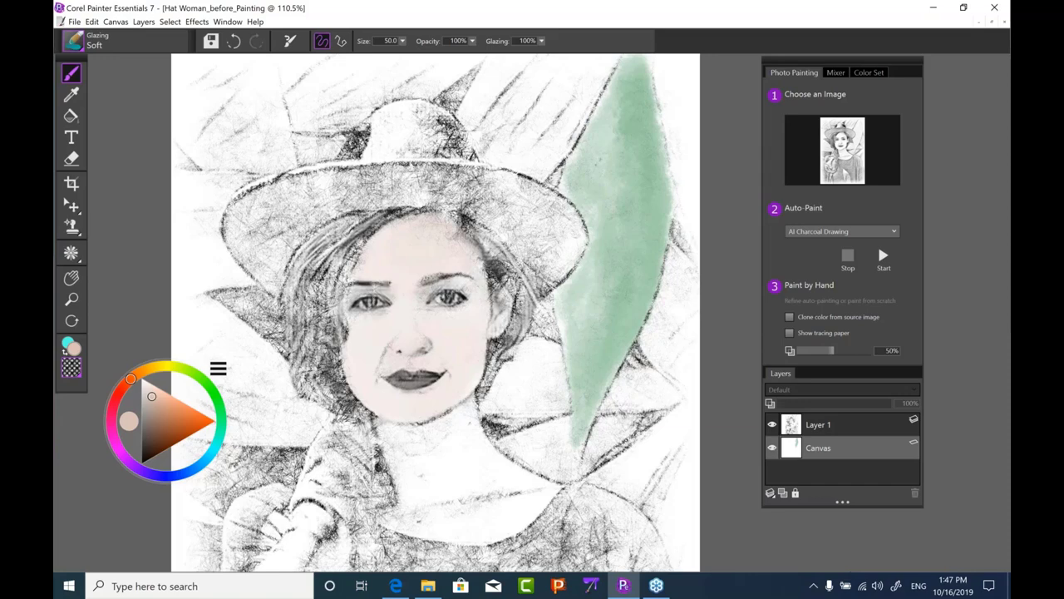
# - Finish the light peach skin tint along the edges of the woman's face and glaze her neck and chest in the same tone
pyautogui.moveTo(342, 288); pyautogui.dragTo(352, 303)
pyautogui.moveTo(501, 333); pyautogui.dragTo(504, 316)
pyautogui.moveTo(409, 429)
pyautogui.mouseDown()
pyautogui.moveTo(433, 459)
pyautogui.moveTo(420, 497)
pyautogui.moveTo(391, 426)
pyautogui.mouseUp()
pyautogui.moveTo(440, 482)
pyautogui.mouseDown()
pyautogui.moveTo(416, 517)
pyautogui.moveTo(458, 483)
pyautogui.moveTo(497, 481)
pyautogui.moveTo(455, 460)
pyautogui.moveTo(460, 485)
pyautogui.moveTo(465, 443)
pyautogui.moveTo(445, 449)
pyautogui.moveTo(471, 412)
pyautogui.mouseUp()
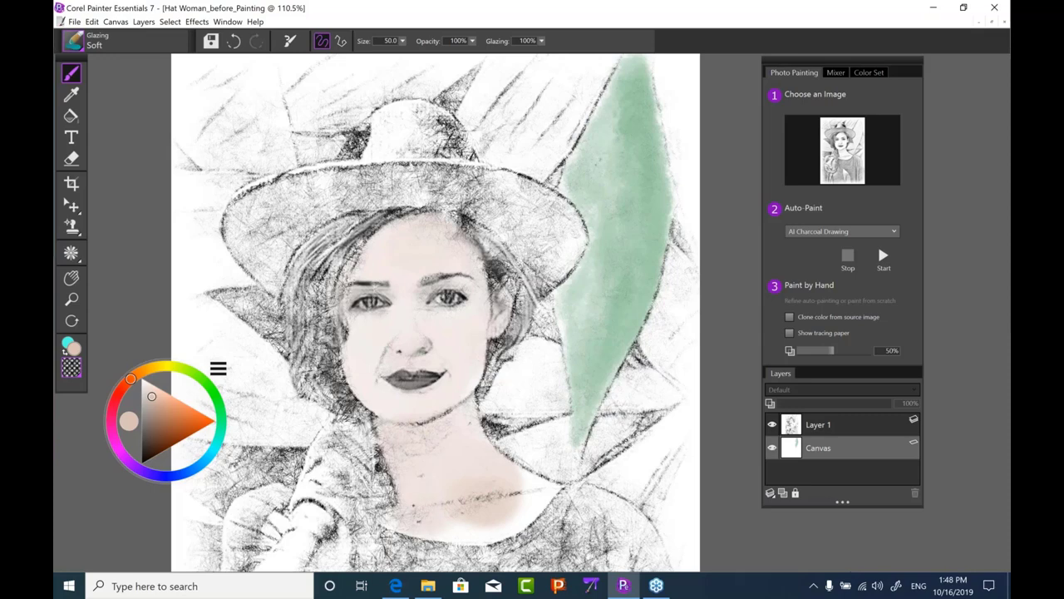
pyautogui.moveTo(391, 503)
pyautogui.mouseDown()
pyautogui.moveTo(489, 537)
pyautogui.moveTo(557, 474)
pyautogui.moveTo(518, 463)
pyautogui.mouseUp()
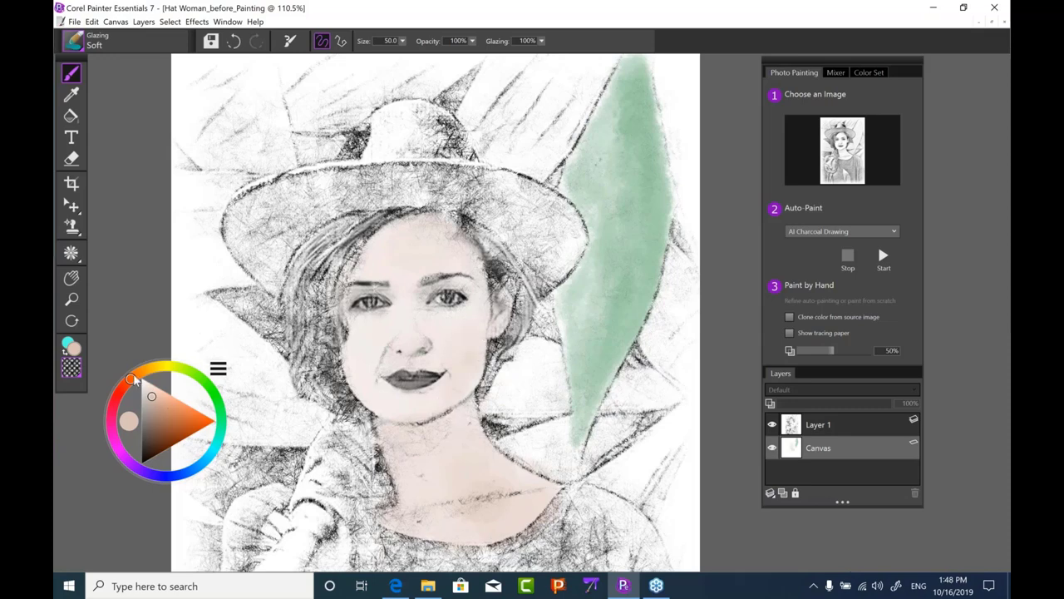
# - Shift the skin color's hue toward red and add a soft pink blush to both of the woman's cheeks
pyautogui.moveTo(134, 379)
pyautogui.mouseDown()
pyautogui.moveTo(123, 389)
pyautogui.moveTo(161, 418)
pyautogui.mouseUp()
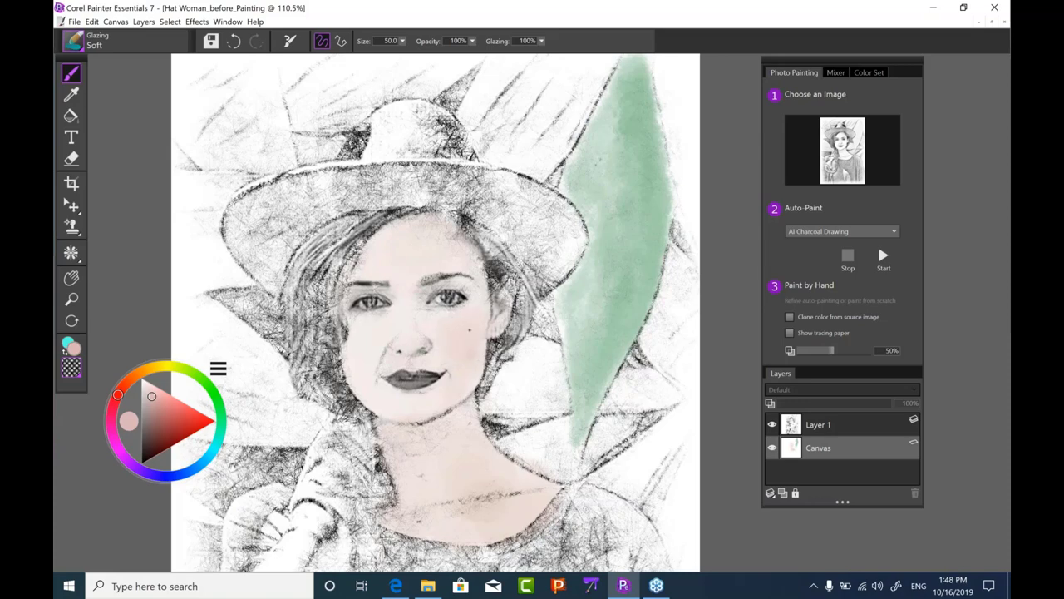
pyautogui.moveTo(384, 386); pyautogui.dragTo(383, 382)
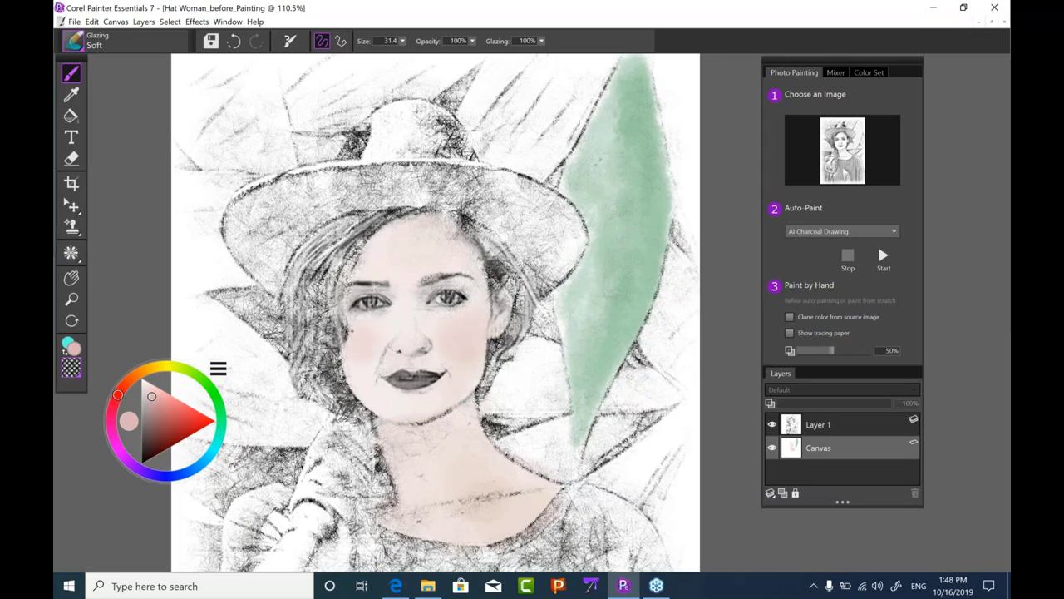
# - Tint the hat brim in dark red with the Particle Burst brush from the Glazing category, undoing the last stroke
pyautogui.click(77, 42)
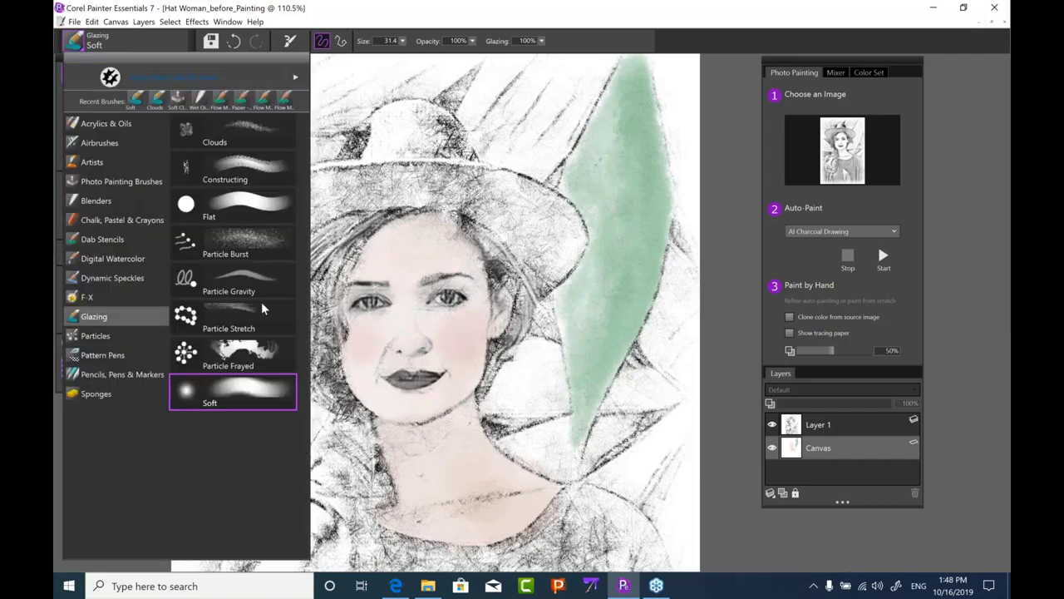
pyautogui.click(246, 243)
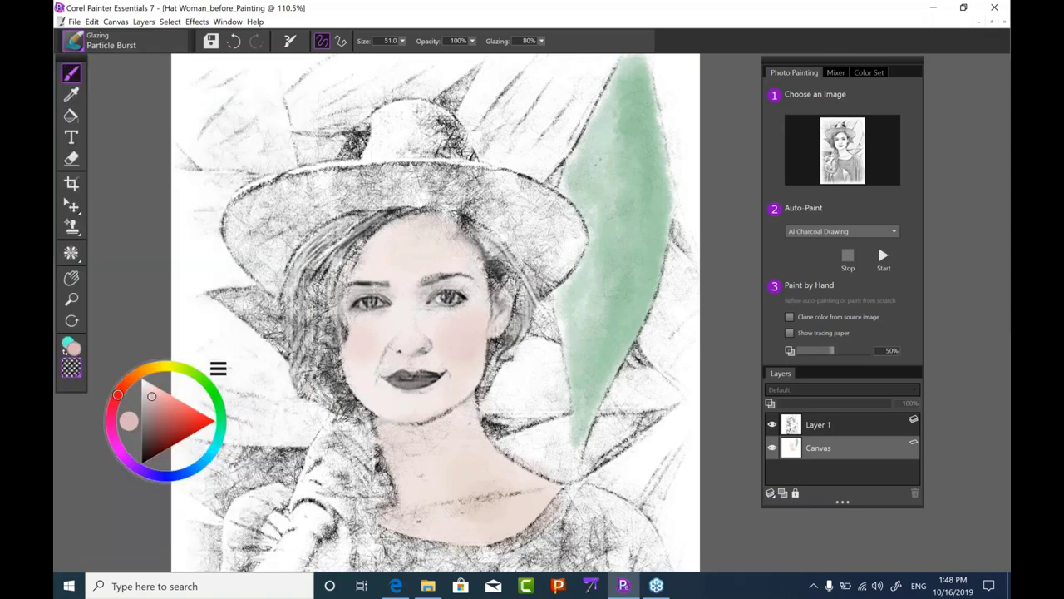
pyautogui.click(170, 431)
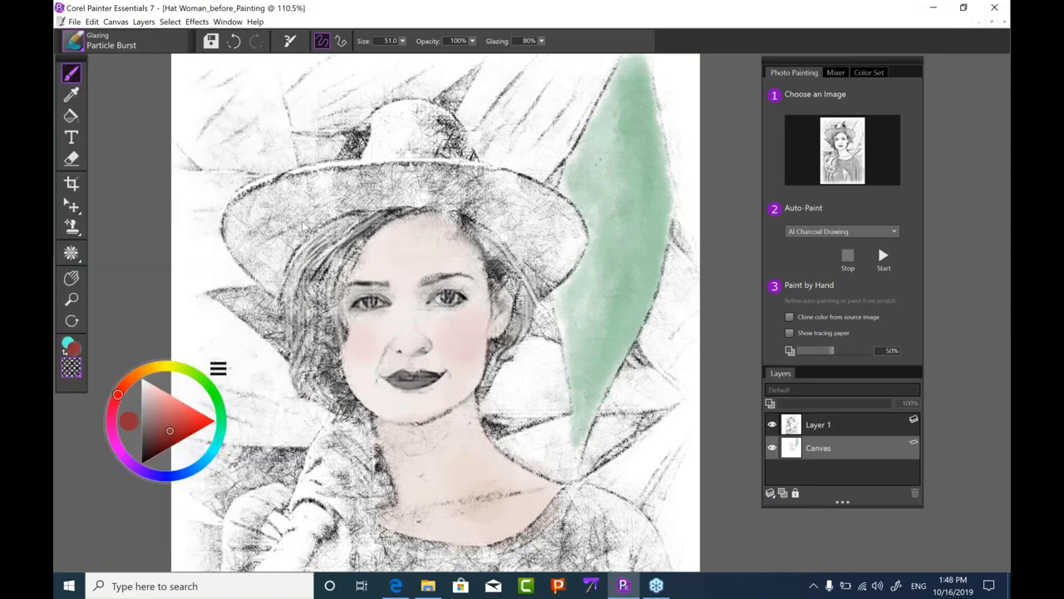
pyautogui.moveTo(258, 216)
pyautogui.mouseDown()
pyautogui.moveTo(333, 195)
pyautogui.moveTo(516, 187)
pyautogui.moveTo(565, 212)
pyautogui.moveTo(416, 171)
pyautogui.moveTo(287, 191)
pyautogui.moveTo(266, 200)
pyautogui.moveTo(266, 258)
pyautogui.moveTo(258, 212)
pyautogui.moveTo(249, 237)
pyautogui.moveTo(254, 245)
pyautogui.moveTo(336, 196)
pyautogui.moveTo(423, 187)
pyautogui.moveTo(516, 208)
pyautogui.moveTo(558, 253)
pyautogui.moveTo(558, 224)
pyautogui.mouseUp()
pyautogui.hotkey('ctrl', 'z')
# - Glaze the hat brim in solid dark red using the Constructing brush from the Glazing category, reducing the brush size to 25.1
pyautogui.click(75, 37)
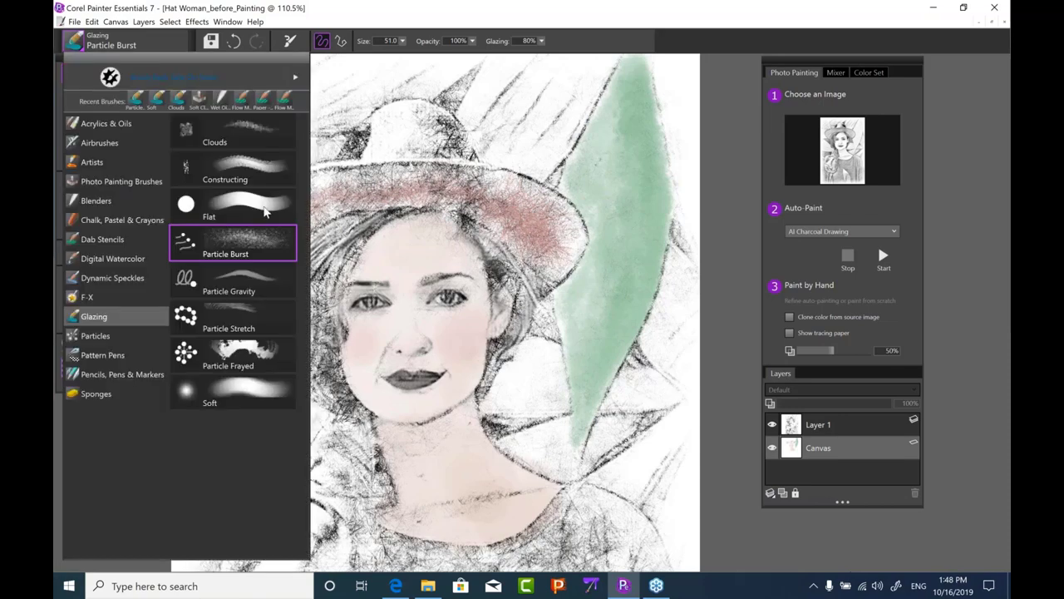
pyautogui.click(289, 163)
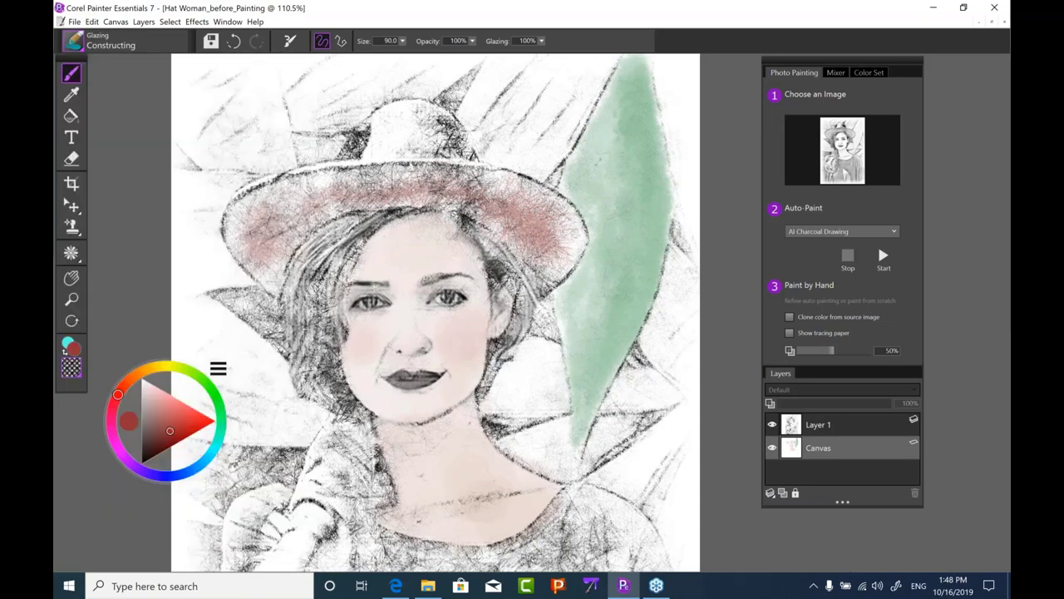
pyautogui.moveTo(275, 254)
pyautogui.mouseDown()
pyautogui.moveTo(245, 229)
pyautogui.moveTo(241, 208)
pyautogui.moveTo(312, 196)
pyautogui.moveTo(254, 279)
pyautogui.moveTo(333, 200)
pyautogui.moveTo(320, 188)
pyautogui.moveTo(241, 212)
pyautogui.moveTo(233, 225)
pyautogui.moveTo(245, 266)
pyautogui.moveTo(349, 191)
pyautogui.moveTo(287, 208)
pyautogui.moveTo(382, 187)
pyautogui.moveTo(495, 195)
pyautogui.moveTo(574, 262)
pyautogui.moveTo(537, 221)
pyautogui.moveTo(507, 212)
pyautogui.moveTo(491, 232)
pyautogui.moveTo(495, 218)
pyautogui.moveTo(545, 279)
pyautogui.moveTo(574, 237)
pyautogui.moveTo(517, 239)
pyautogui.mouseUp()
pyautogui.press('[')
pyautogui.press('[')
pyautogui.press('[')
pyautogui.press('[')
pyautogui.press('[')
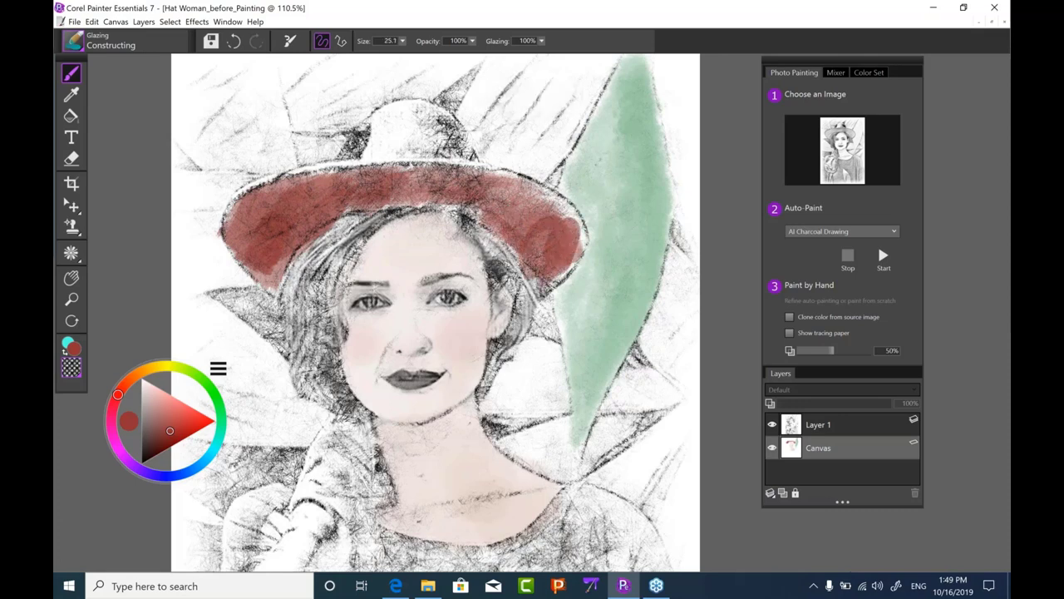
# - Close the hat woman painting without saving changes and load the photo of three red pears as the source image
pyautogui.hotkey('ctrl', 'w')
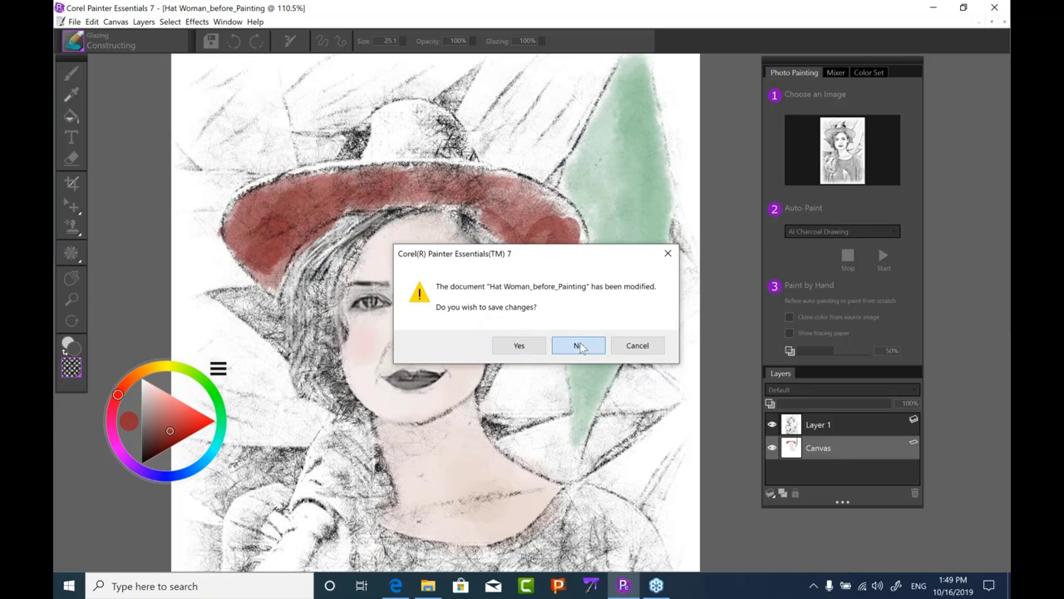
pyautogui.click(580, 347)
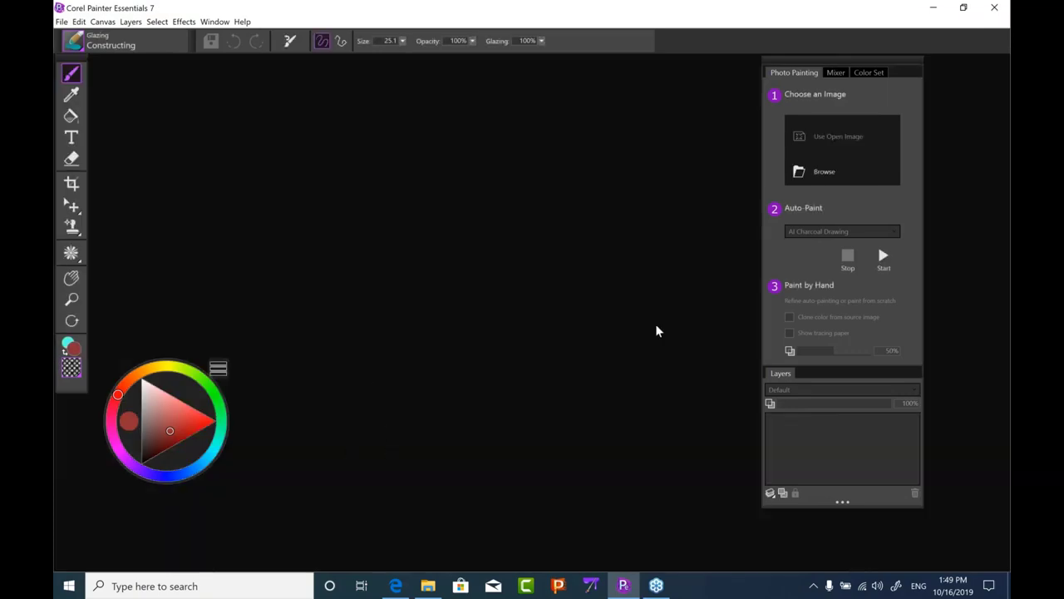
pyautogui.click(799, 172)
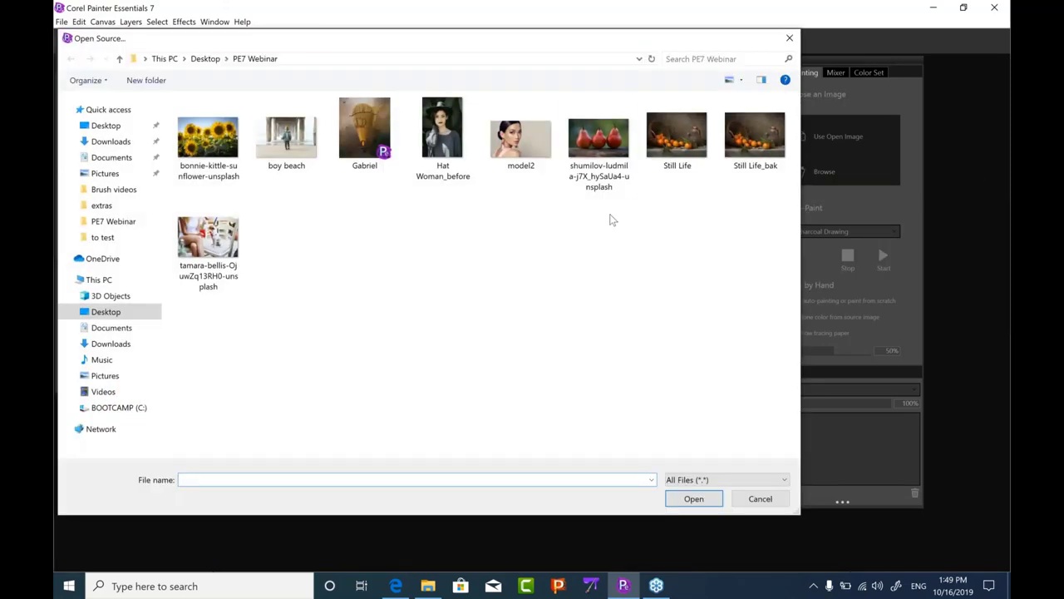
pyautogui.doubleClick(602, 140)
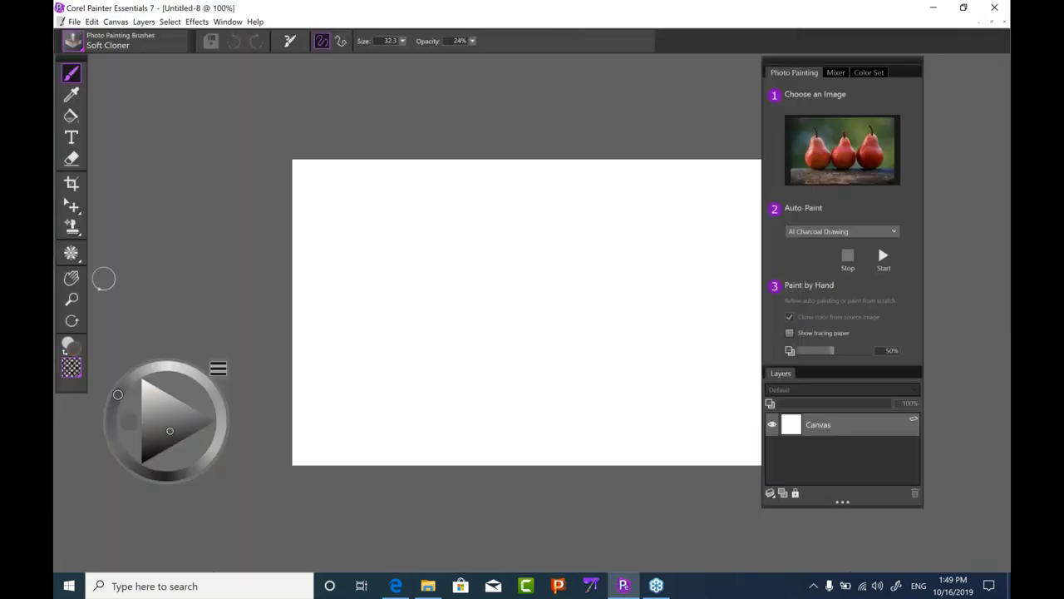
# - Enlarge the blank canvas on screen and examine the pears source photo with tracing paper at 0%, hiding it again
pyautogui.click(71, 299)
pyautogui.moveTo(480, 346); pyautogui.dragTo(490, 345)
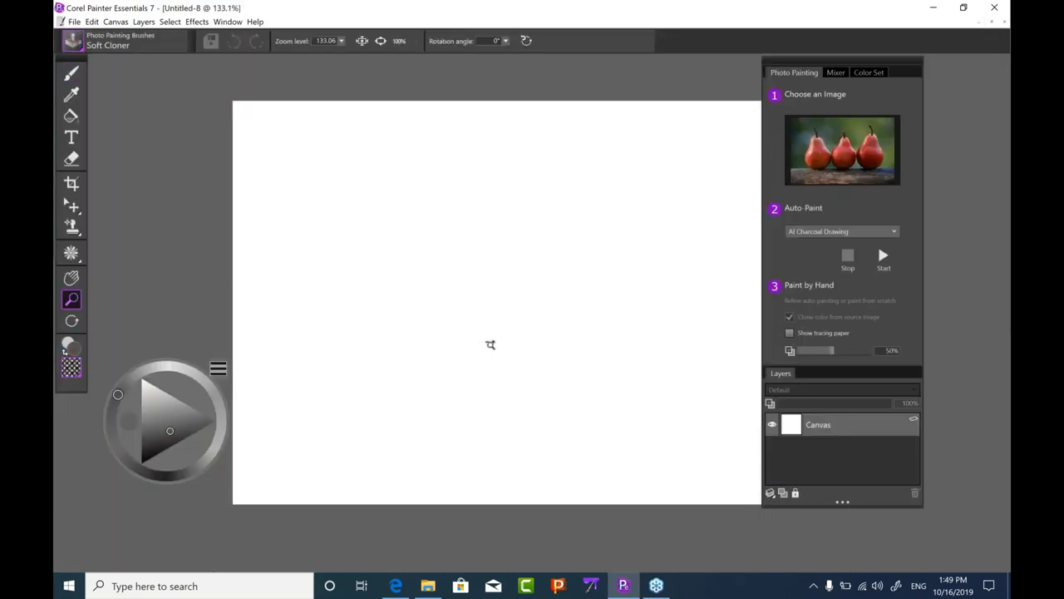
pyautogui.moveTo(437, 297); pyautogui.dragTo(316, 278)
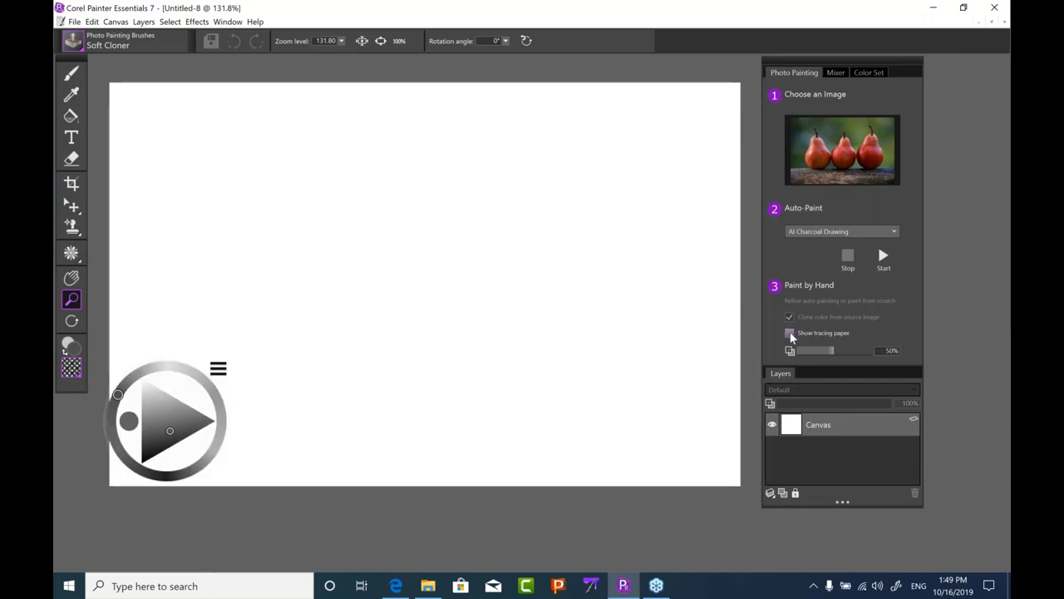
pyautogui.click(790, 333)
pyautogui.moveTo(831, 350); pyautogui.dragTo(791, 351)
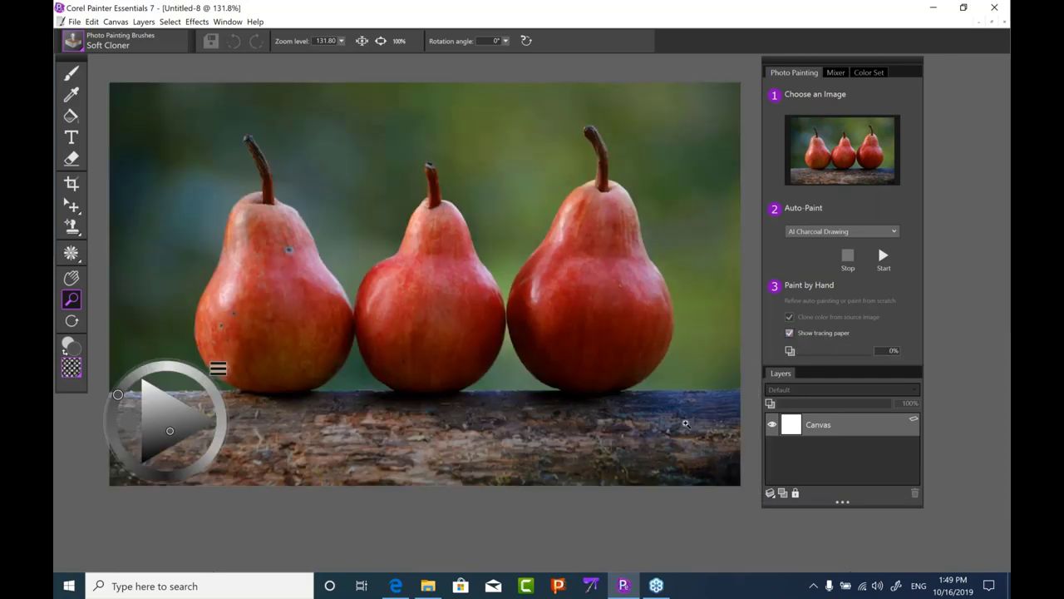
pyautogui.click(790, 333)
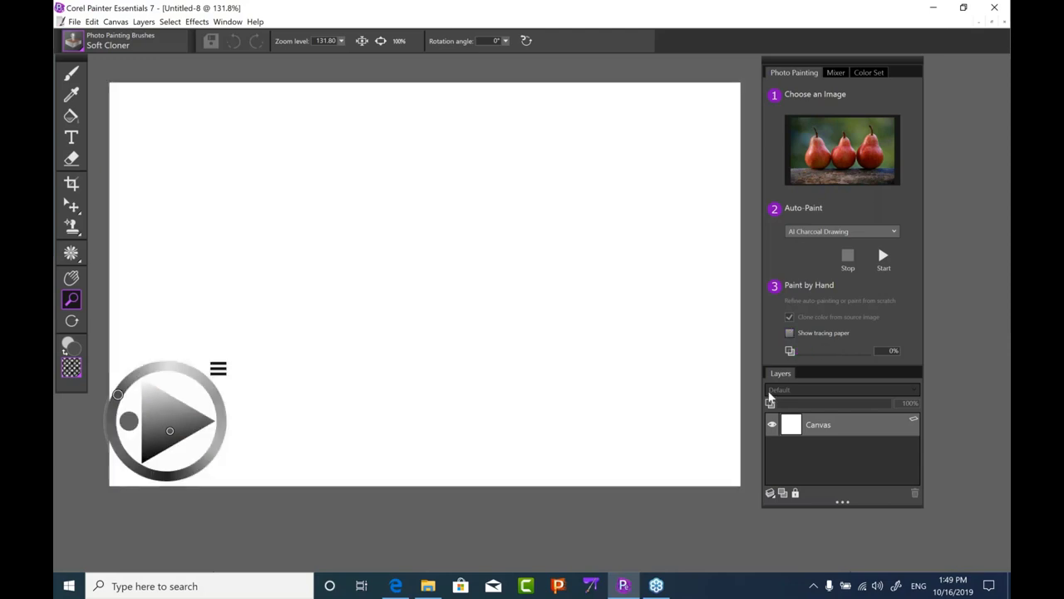
# - Auto-paint the three pears photo in the AI Impressionist style and let the painting run to completion
pyautogui.click(885, 233)
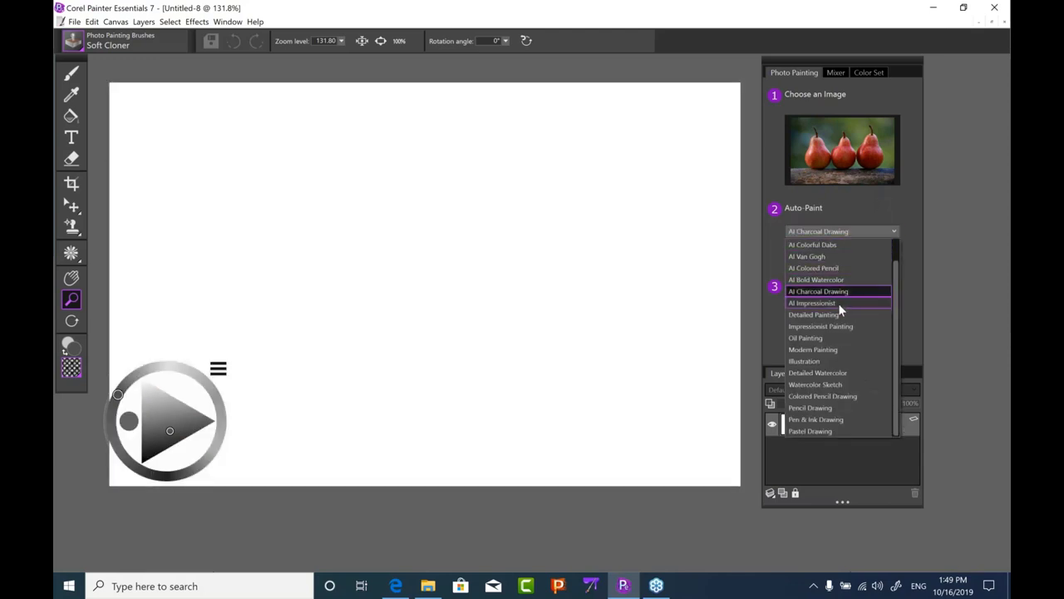
pyautogui.click(840, 304)
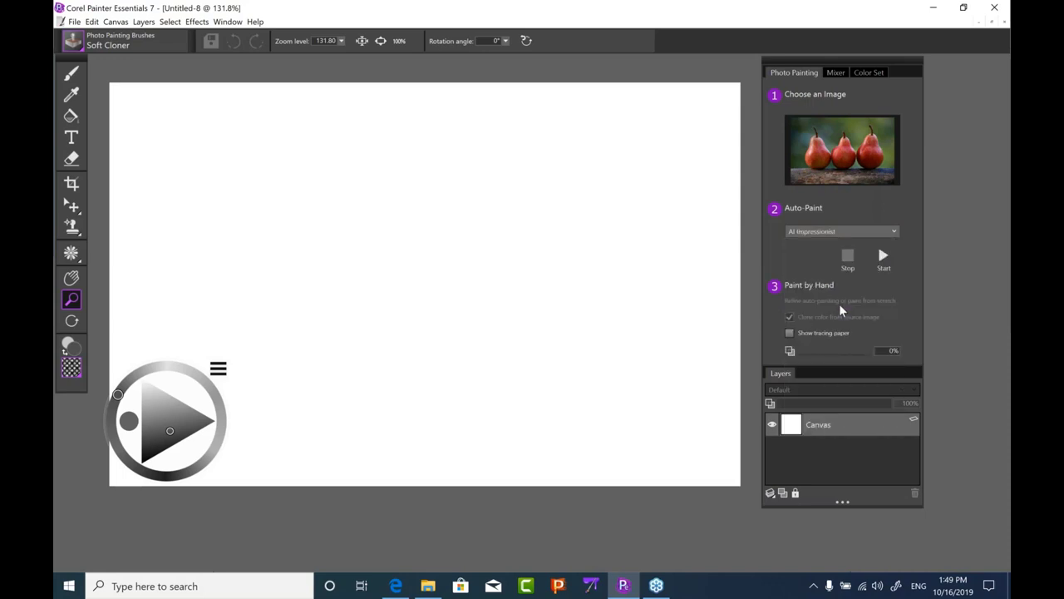
pyautogui.click(883, 255)
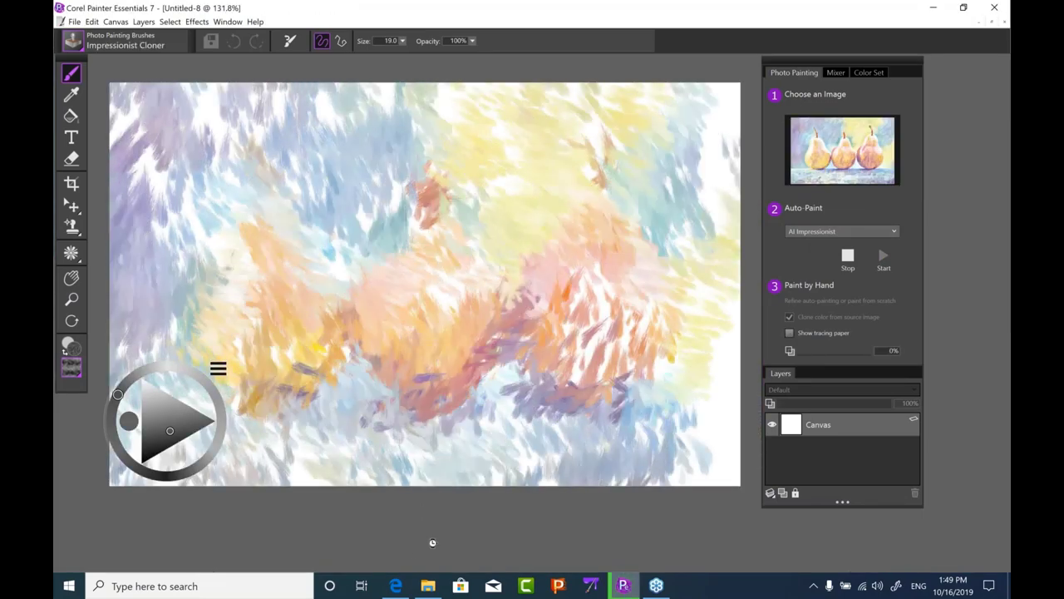
pyautogui.moveTo(383, 592)
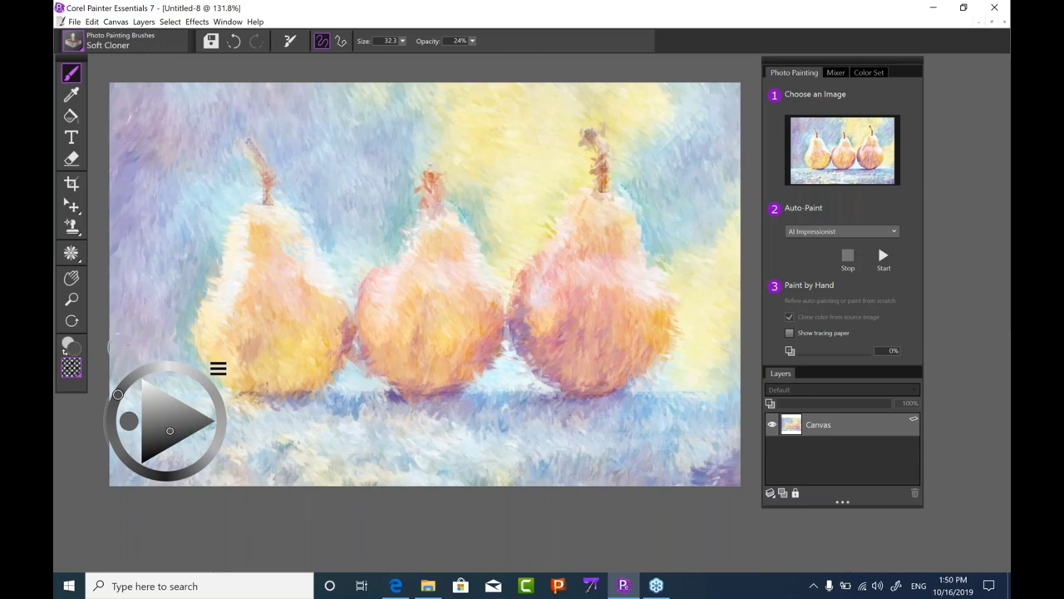
# - Enlarge the pears painting and clear the color wheel and the Photo Painting and Layers panels away from the pears
pyautogui.click(71, 299)
pyautogui.click(433, 386)
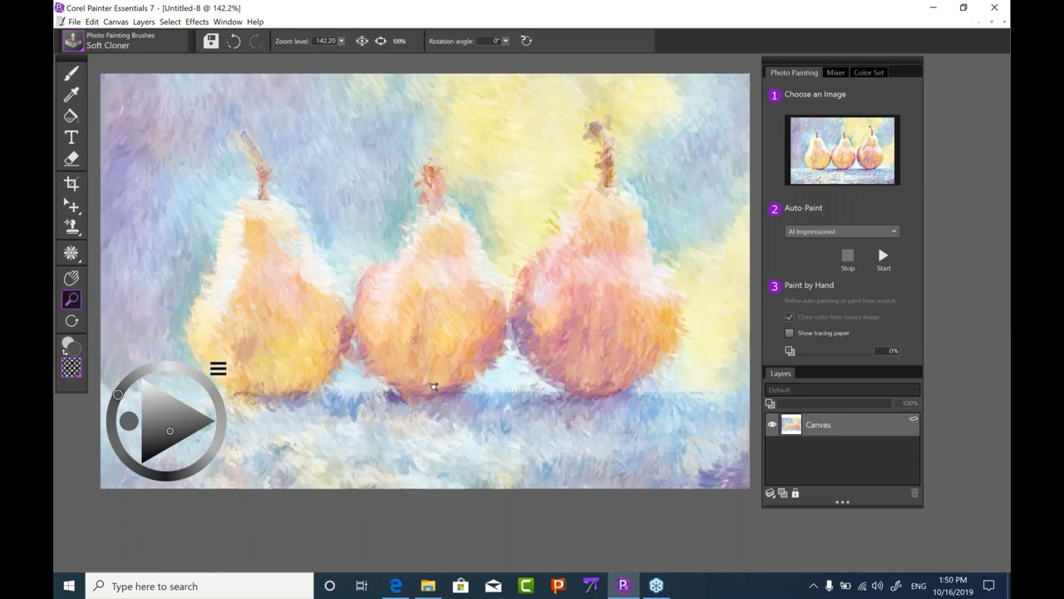
pyautogui.scroll(1, 433, 387)
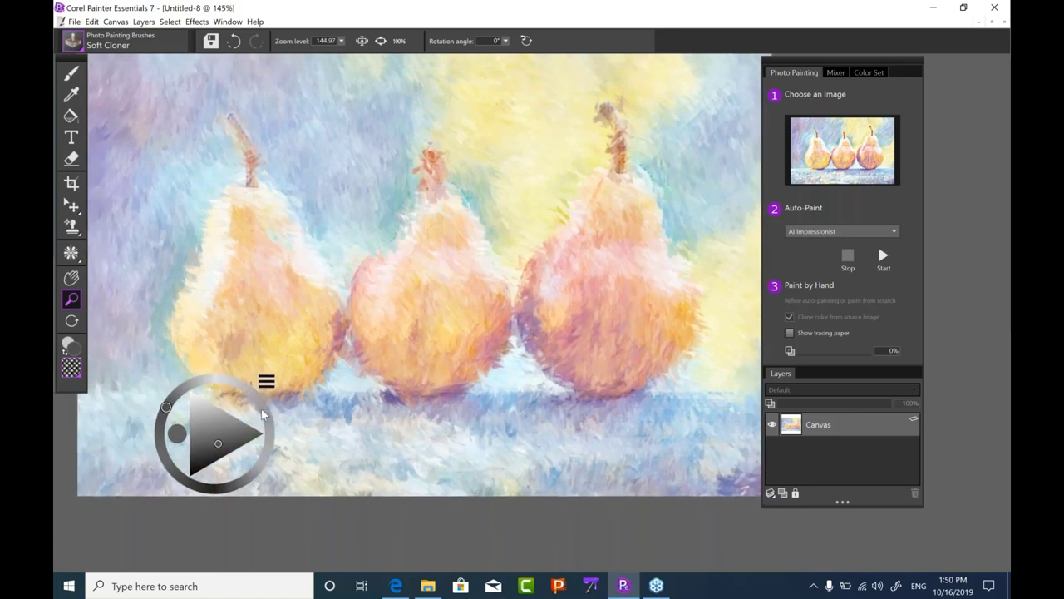
pyautogui.moveTo(262, 414); pyautogui.dragTo(704, 456)
pyautogui.moveTo(794, 65); pyautogui.dragTo(852, 63)
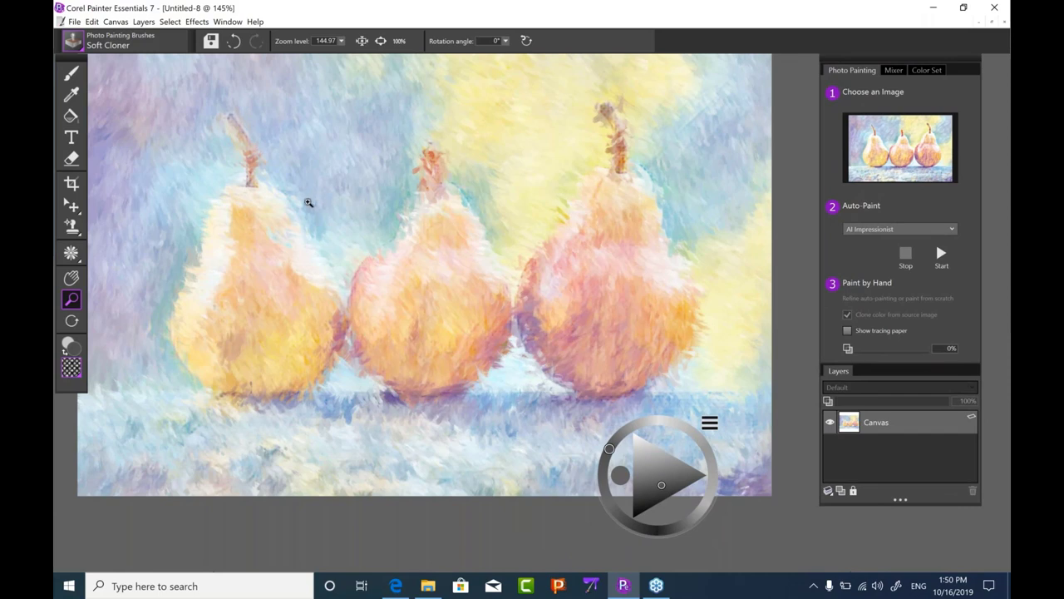
# - Bring back detail in the pear stems with the Soft Cloner brush, checking against tracing paper at 77% and hiding it again
pyautogui.press('b')
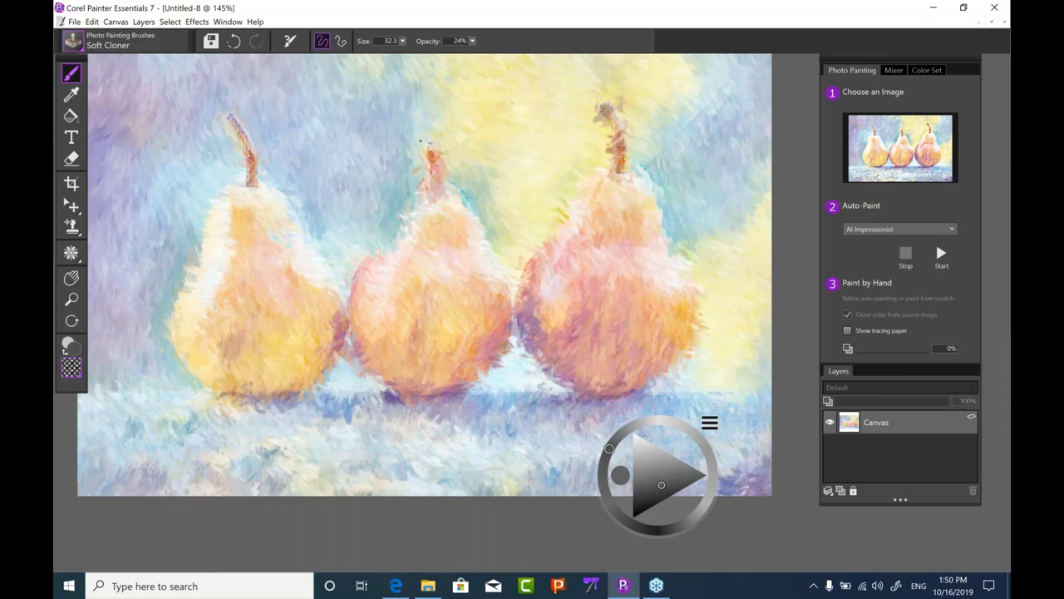
pyautogui.click(848, 330)
pyautogui.moveTo(884, 358); pyautogui.dragTo(915, 353)
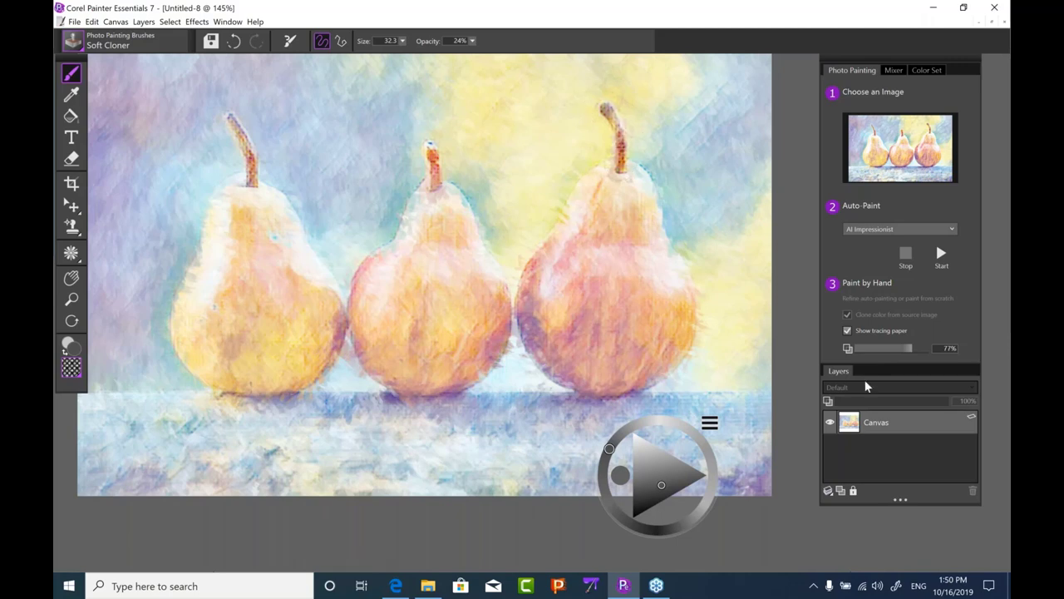
pyautogui.click(848, 330)
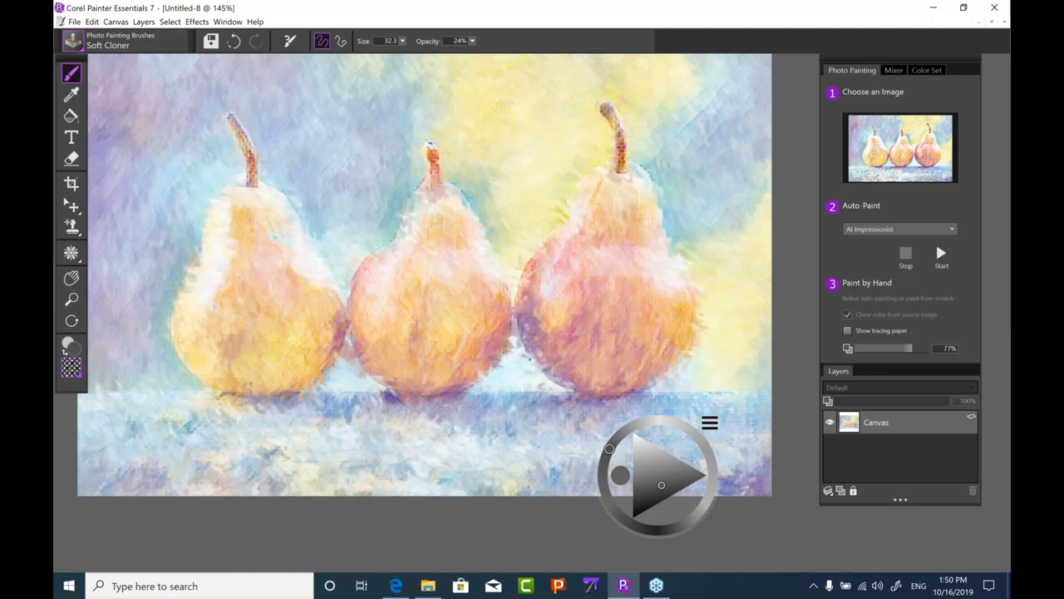